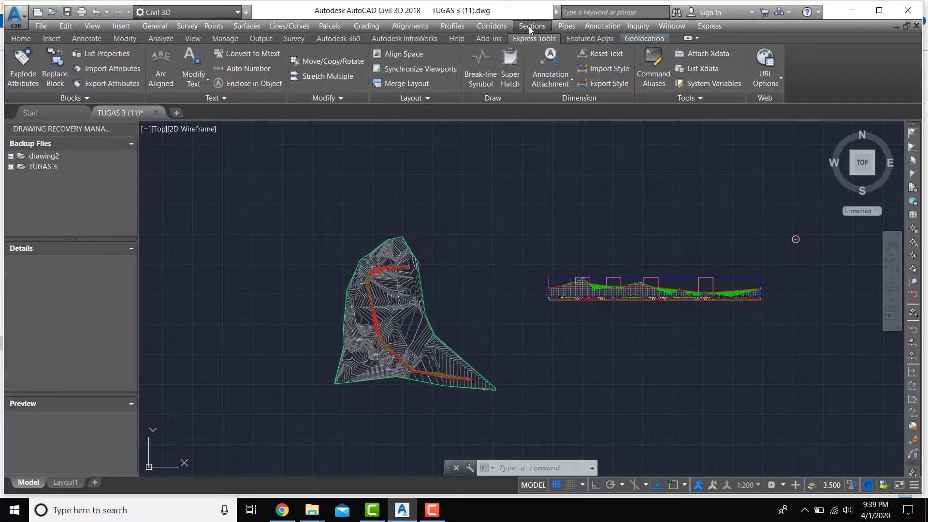
Start creating sample lines on Alignment - HRISONTAL and accept the default sample line group with all data sources sampled
{"action": "left_click", "coordinate": [529, 26]}
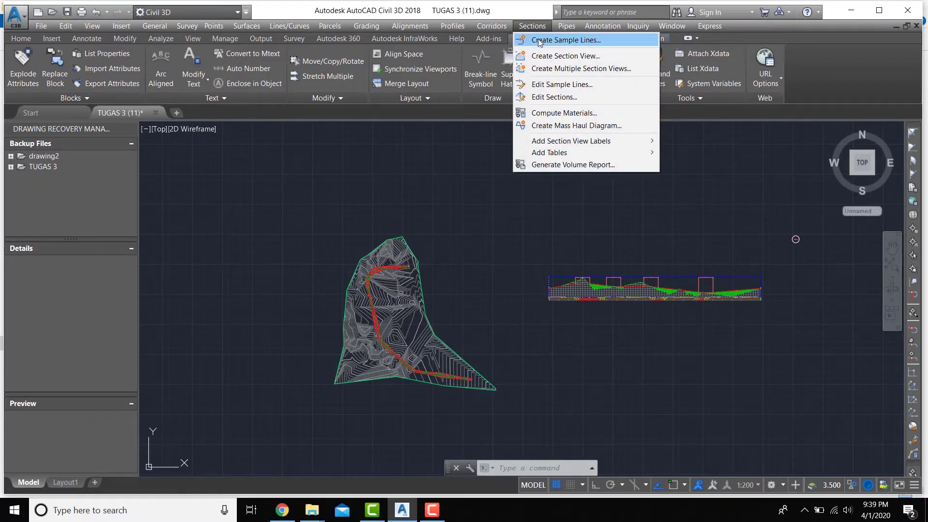
{"action": "left_click", "coordinate": [540, 41]}
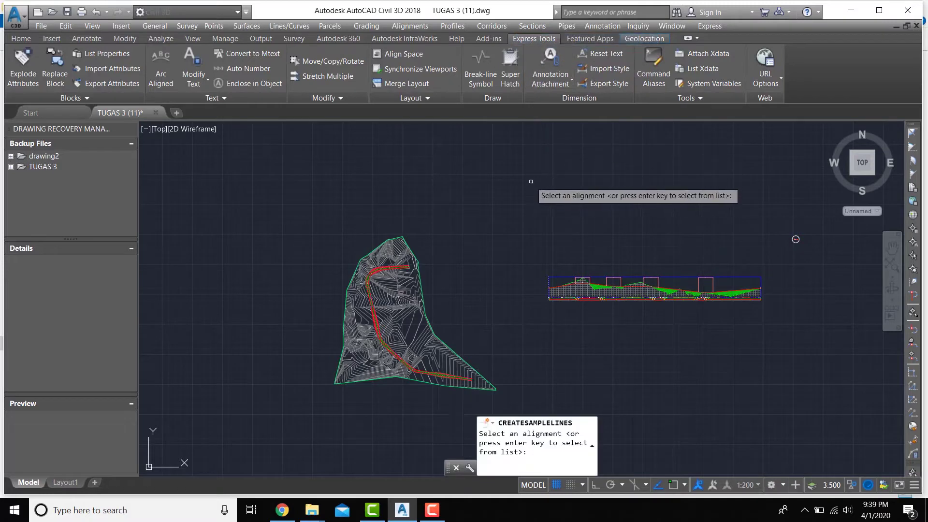
{"action": "key", "text": "Return"}
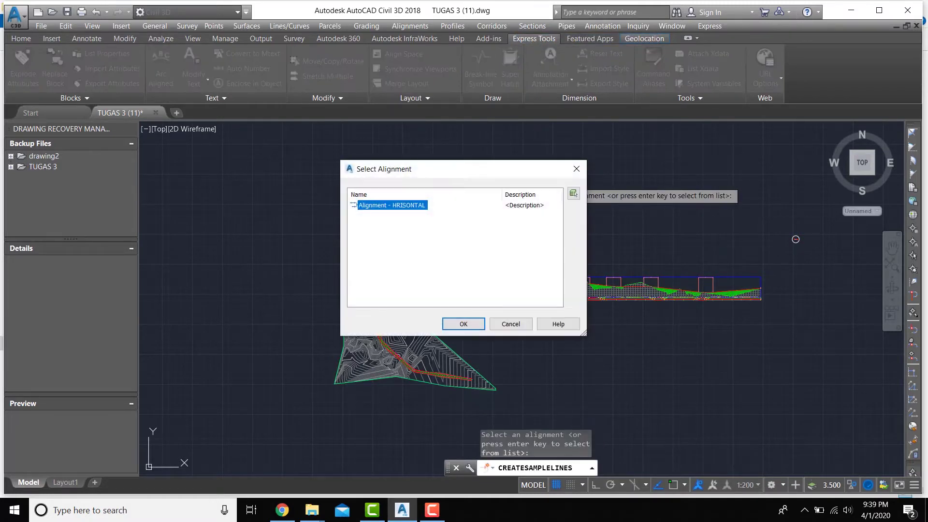
{"action": "double_click", "coordinate": [408, 205]}
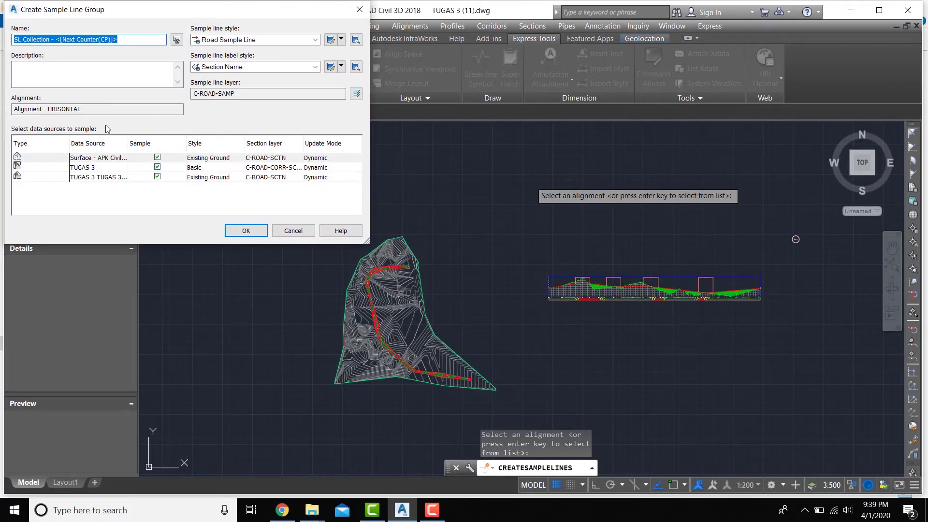
{"action": "left_click", "coordinate": [251, 230]}
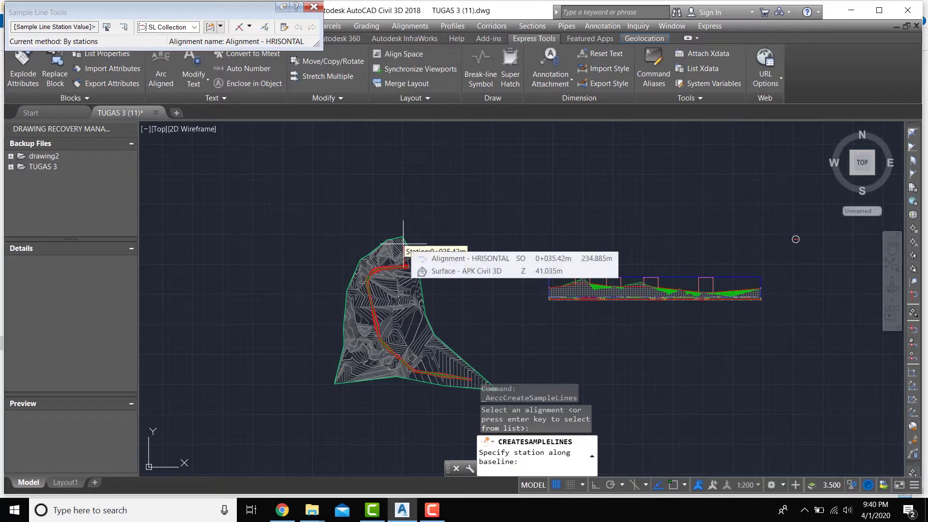
Switch the sample line creation method to a range of stations
{"action": "left_click", "coordinate": [358, 206]}
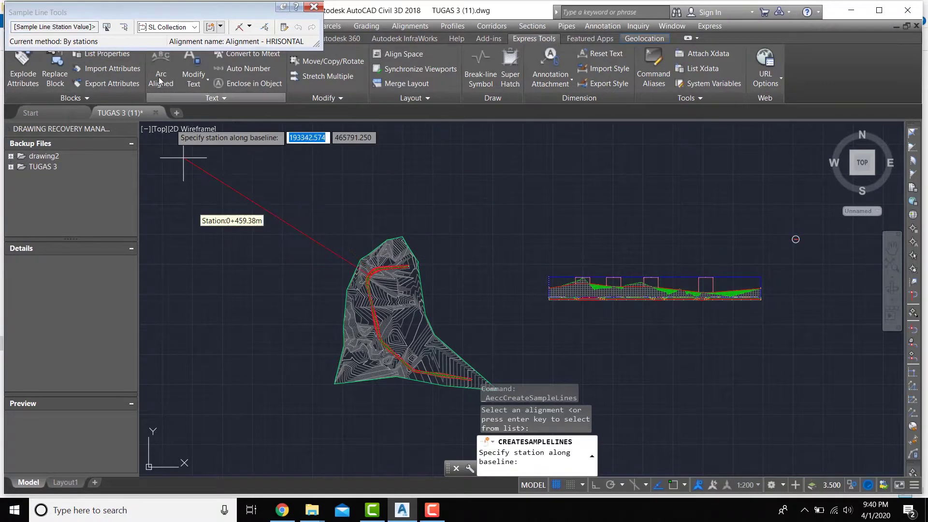
{"action": "mouse_move", "coordinate": [167, 14]}
{"action": "left_mouse_down"}
{"action": "mouse_move", "coordinate": [194, 121]}
{"action": "mouse_move", "coordinate": [192, 184]}
{"action": "left_mouse_up"}
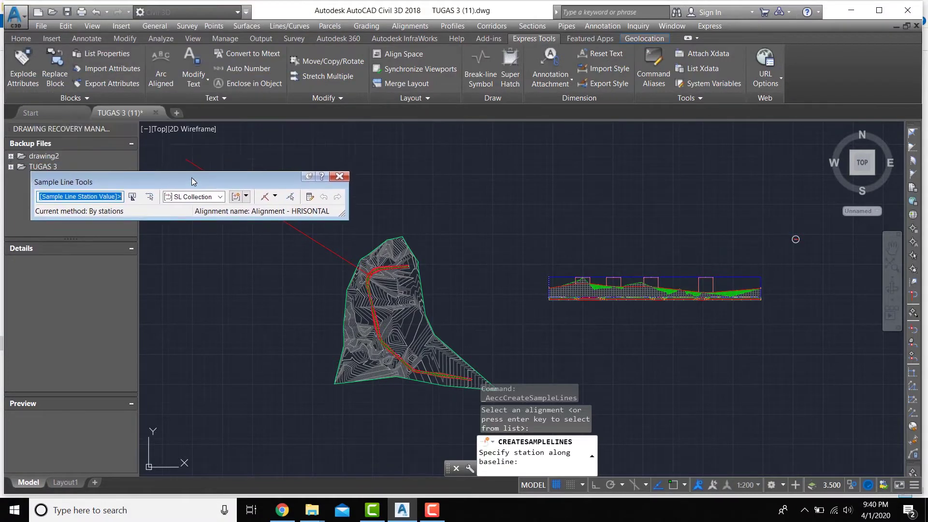
{"action": "left_click", "coordinate": [275, 197]}
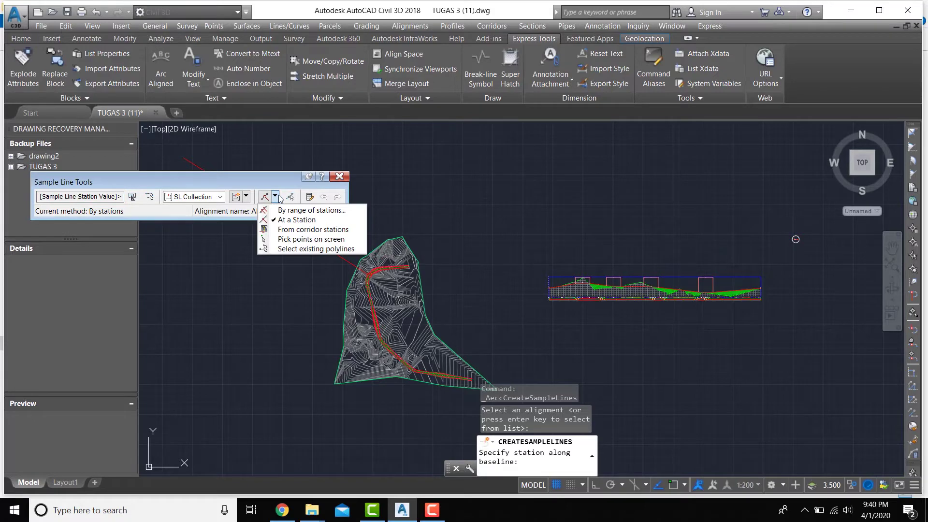
{"action": "left_click", "coordinate": [299, 212]}
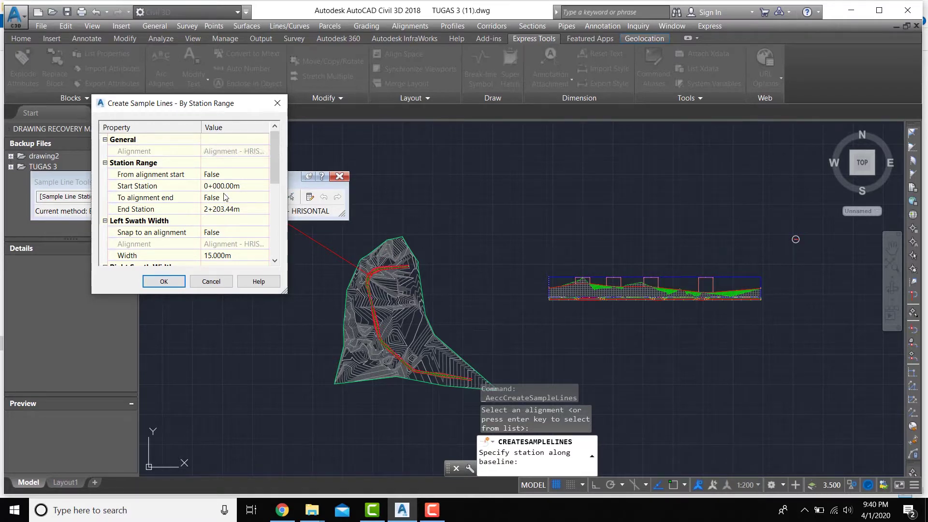
Set the left swath width of the sample lines to 25 m
{"action": "left_click", "coordinate": [236, 253]}
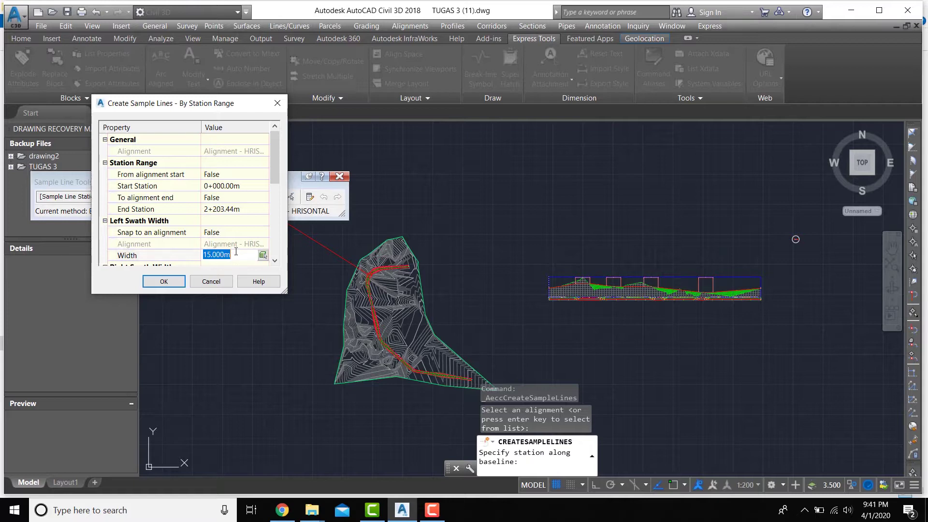
{"action": "left_click", "coordinate": [207, 254]}
{"action": "key", "text": "BackSpace"}
{"action": "type", "text": "2"}
{"action": "key", "text": "Down"}
{"action": "key", "text": "Down"}
{"action": "key", "text": "Down"}
{"action": "key", "text": "Down"}
{"action": "key", "text": "Down"}
{"action": "key", "text": "Down"}
{"action": "key", "text": "Down"}
{"action": "key", "text": "Down"}
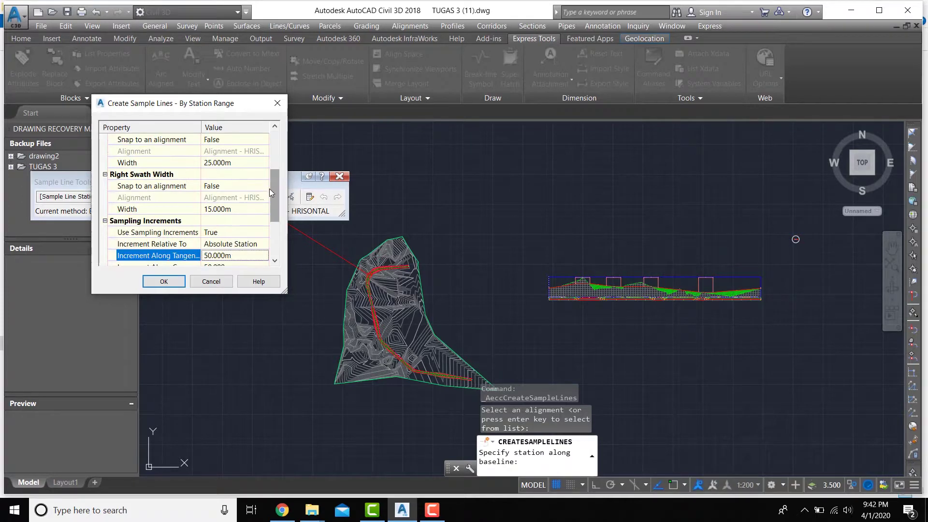
Keep the sampling increments at 50 m and create the sample lines over the station range
{"action": "left_click_drag", "start_coordinate": [276, 197], "coordinate": [279, 216]}
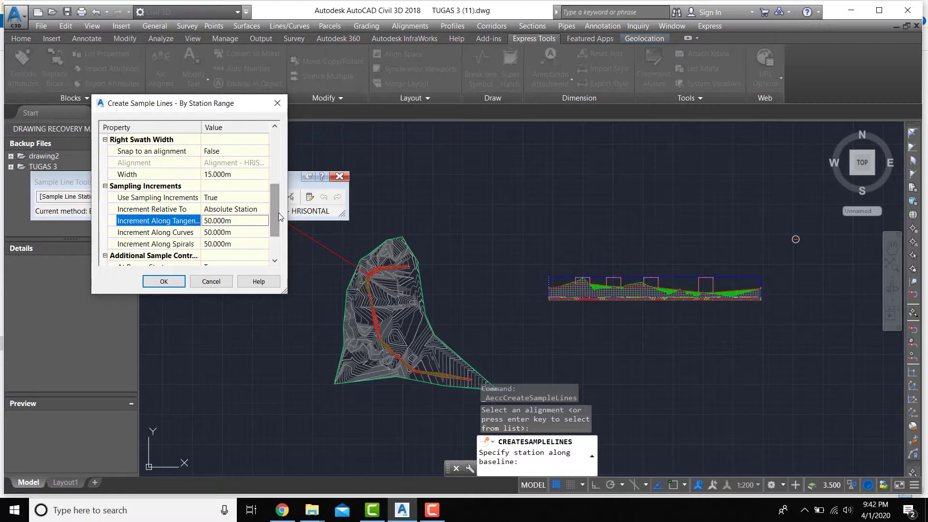
{"action": "left_click", "coordinate": [235, 222]}
{"action": "scroll", "coordinate": [229, 204], "scroll_direction": "down", "scroll_amount": 1}
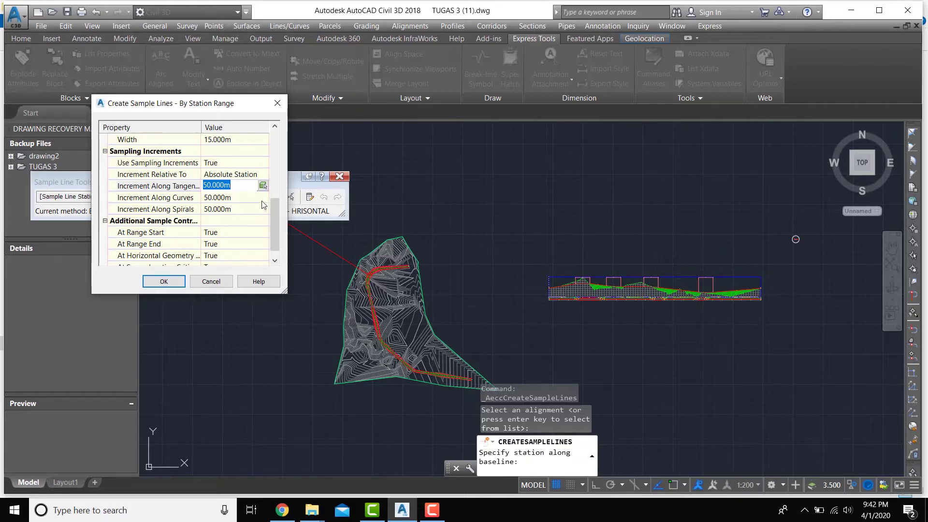
{"action": "scroll", "coordinate": [279, 217], "scroll_direction": "down", "scroll_amount": 1}
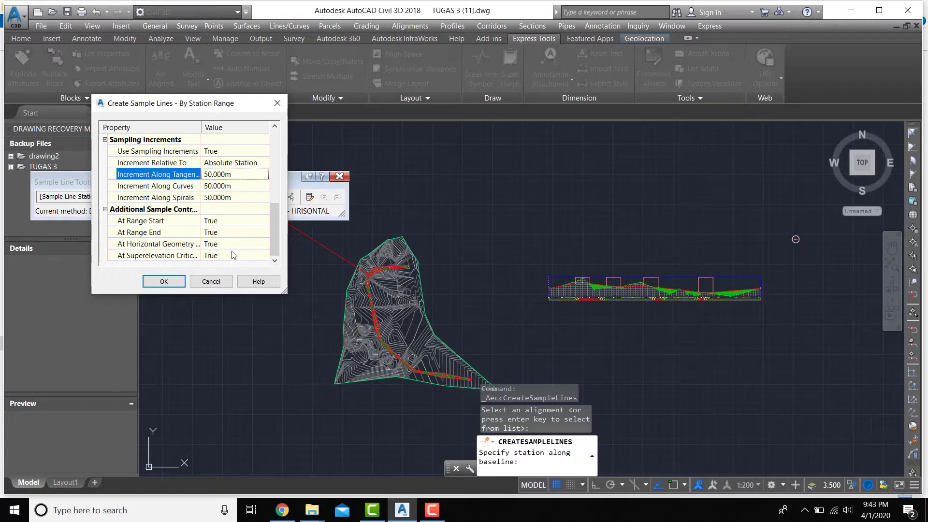
{"action": "left_click", "coordinate": [169, 282]}
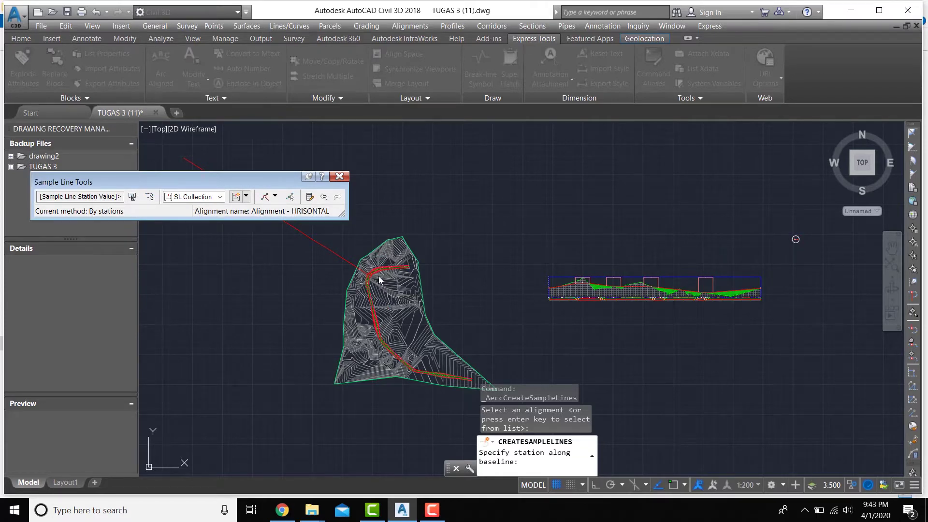
End the sample line command and return to the full drawing
{"action": "scroll", "coordinate": [332, 183], "scroll_direction": "up", "scroll_amount": 2}
{"action": "scroll", "coordinate": [429, 319], "scroll_direction": "up", "scroll_amount": 3}
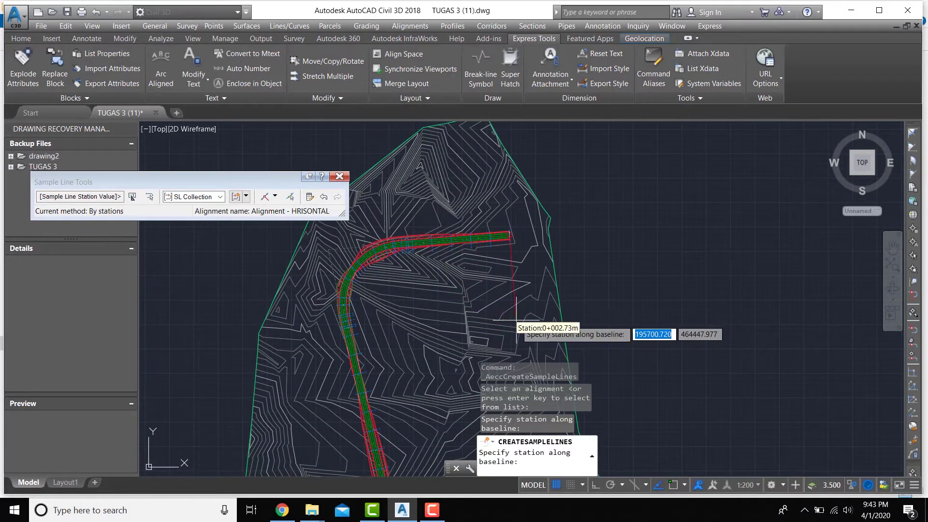
{"action": "scroll", "coordinate": [551, 317], "scroll_direction": "up", "scroll_amount": 4}
{"action": "scroll", "coordinate": [557, 287], "scroll_direction": "down", "scroll_amount": 8}
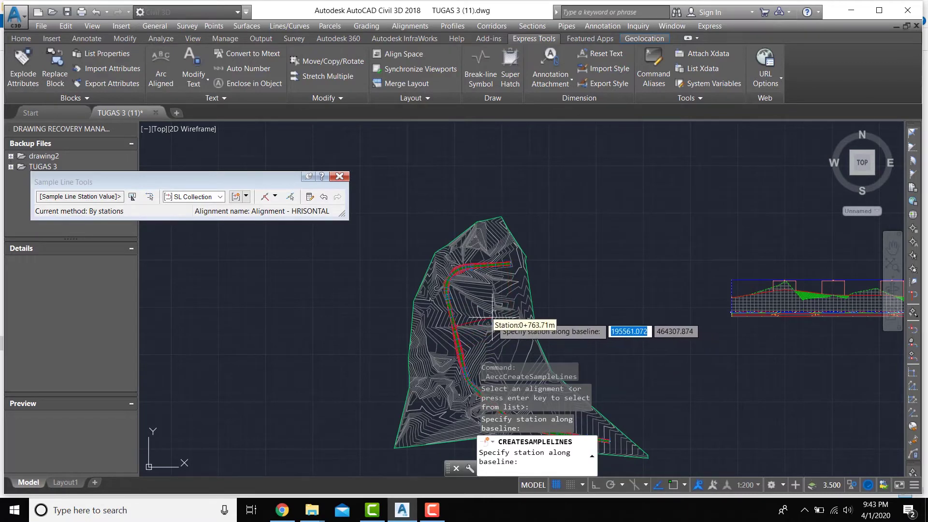
{"action": "scroll", "coordinate": [483, 318], "scroll_direction": "up", "scroll_amount": 1}
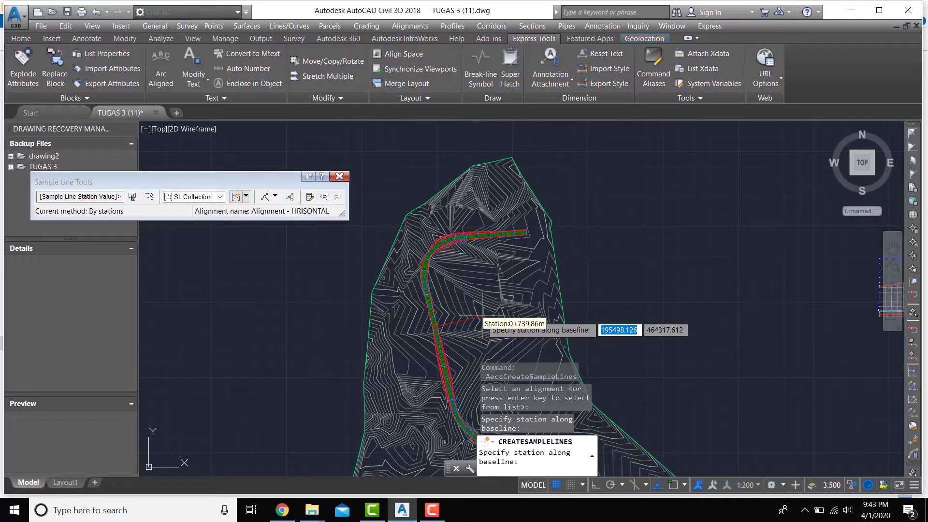
{"action": "scroll", "coordinate": [472, 324], "scroll_direction": "up", "scroll_amount": 3}
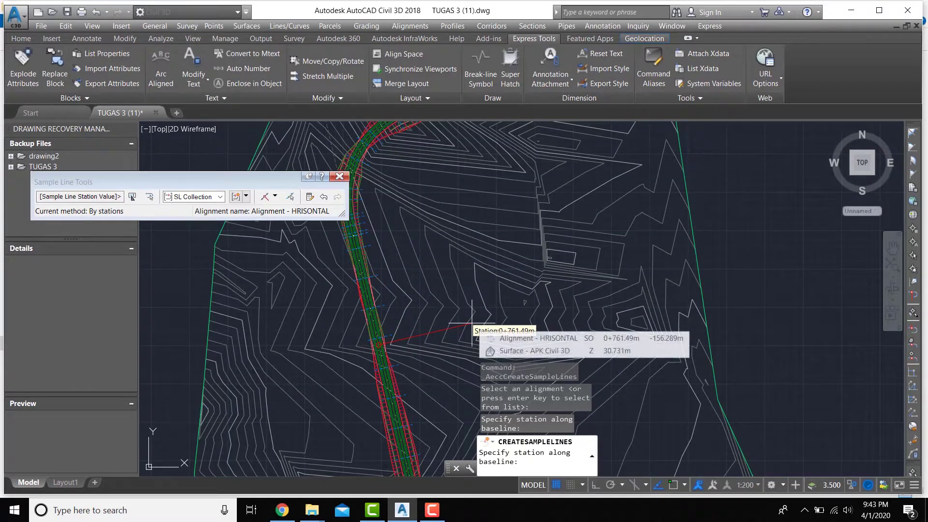
{"action": "left_click", "coordinate": [472, 324]}
{"action": "key", "text": "Return"}
{"action": "middle_click", "coordinate": [472, 323]}
{"action": "middle_click", "coordinate": [472, 323]}
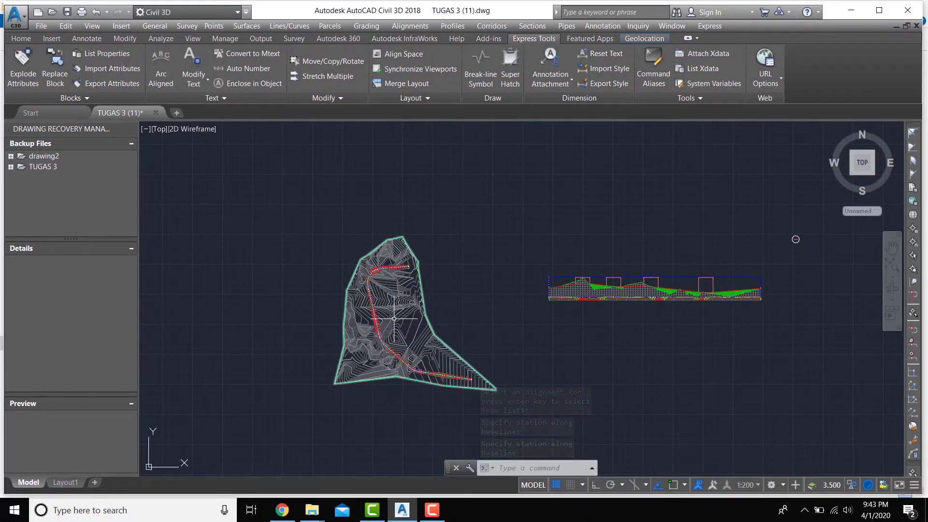
{"action": "key", "text": "Escape"}
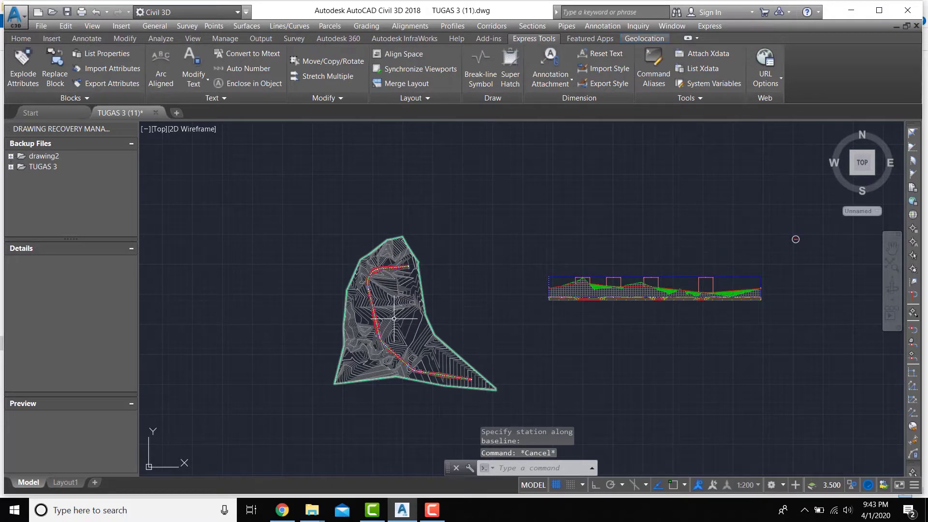
Examine the sample lines and station labels at the start of the corridor, around station 0+050
{"action": "scroll", "coordinate": [387, 259], "scroll_direction": "up", "scroll_amount": 6}
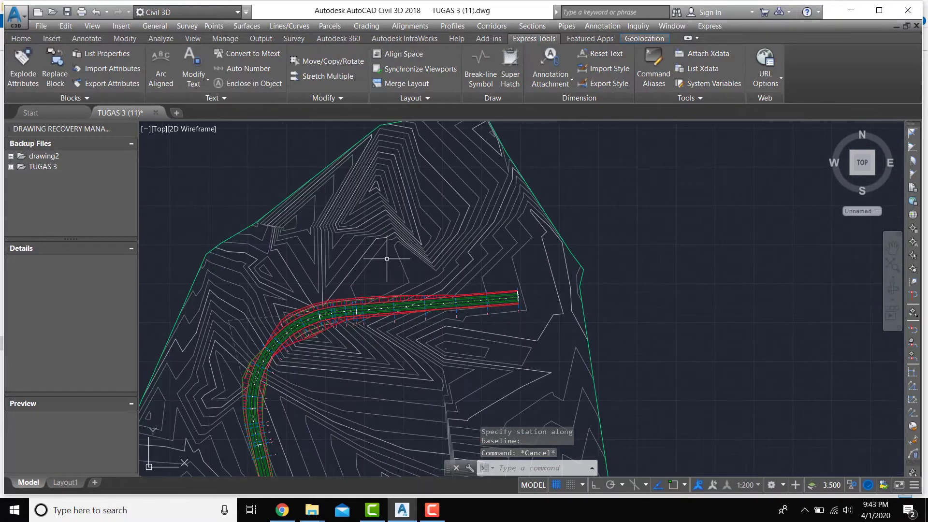
{"action": "scroll", "coordinate": [508, 309], "scroll_direction": "up", "scroll_amount": 8}
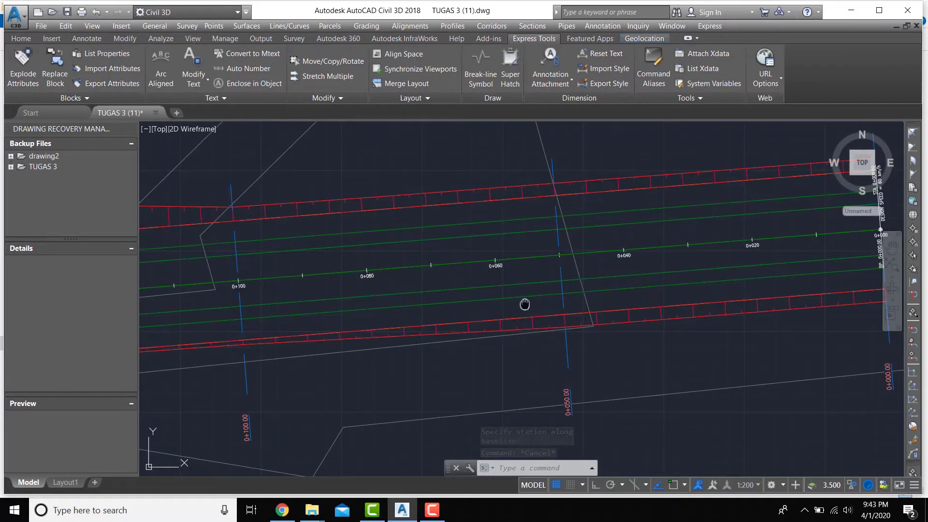
{"action": "middle_click_drag", "start_coordinate": [524, 304], "coordinate": [451, 275]}
{"action": "scroll", "coordinate": [491, 324], "scroll_direction": "up", "scroll_amount": 2}
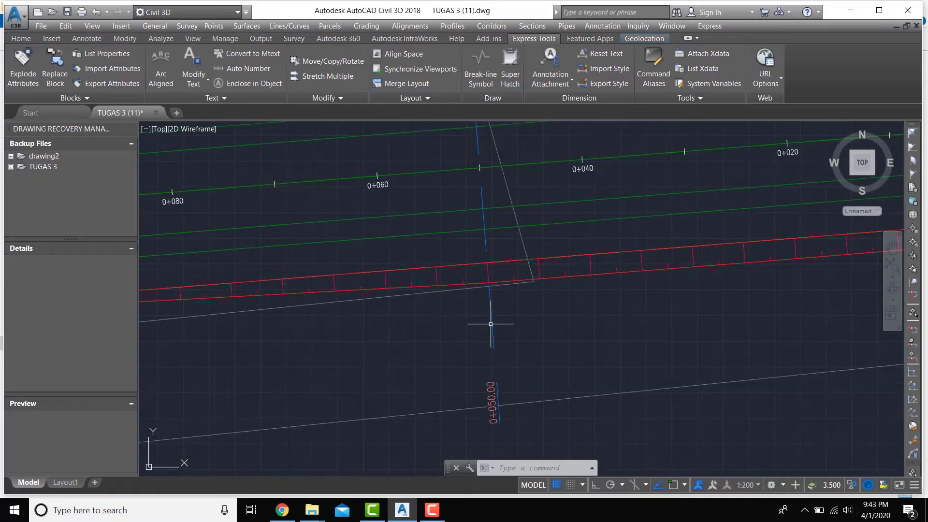
{"action": "scroll", "coordinate": [492, 321], "scroll_direction": "down", "scroll_amount": 4}
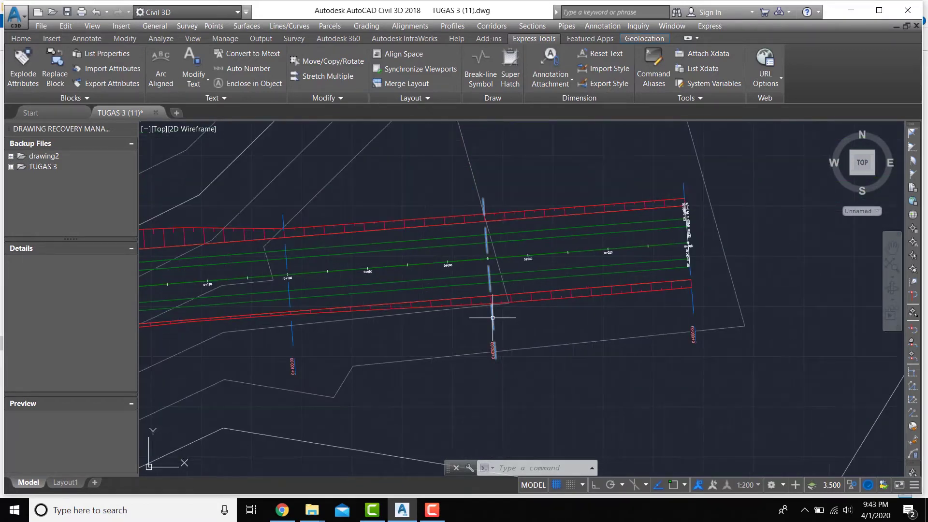
{"action": "mouse_move", "coordinate": [493, 318]}
{"action": "middle_mouse_down"}
{"action": "mouse_move", "coordinate": [504, 298]}
{"action": "mouse_move", "coordinate": [480, 325]}
{"action": "middle_mouse_up"}
{"action": "scroll", "coordinate": [505, 299], "scroll_direction": "up", "scroll_amount": 4}
{"action": "scroll", "coordinate": [481, 320], "scroll_direction": "down", "scroll_amount": 3}
{"action": "scroll", "coordinate": [480, 321], "scroll_direction": "up", "scroll_amount": 3}
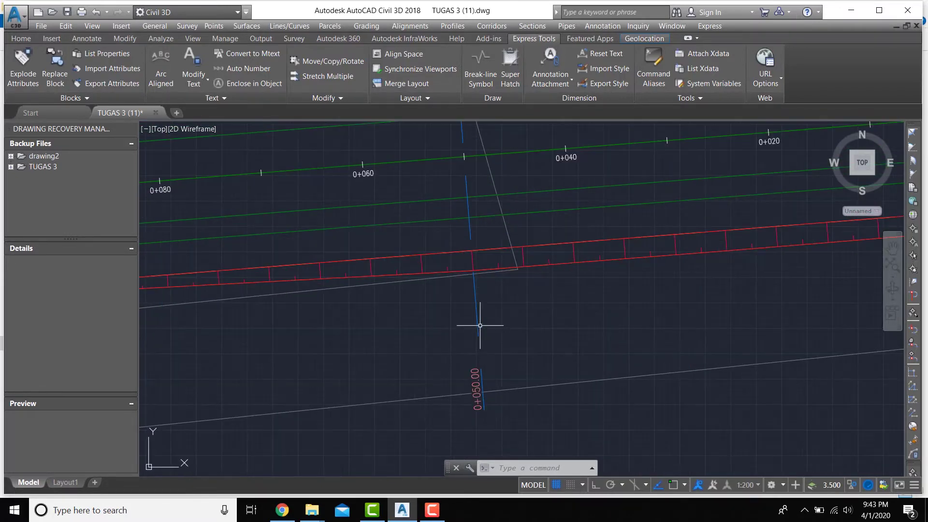
{"action": "scroll", "coordinate": [480, 324], "scroll_direction": "down", "scroll_amount": 4}
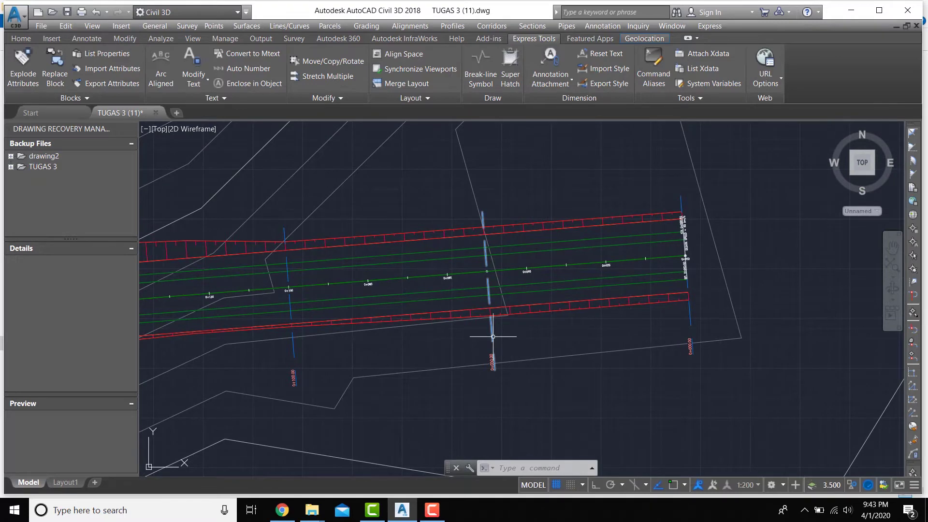
{"action": "scroll", "coordinate": [493, 337], "scroll_direction": "up", "scroll_amount": 4}
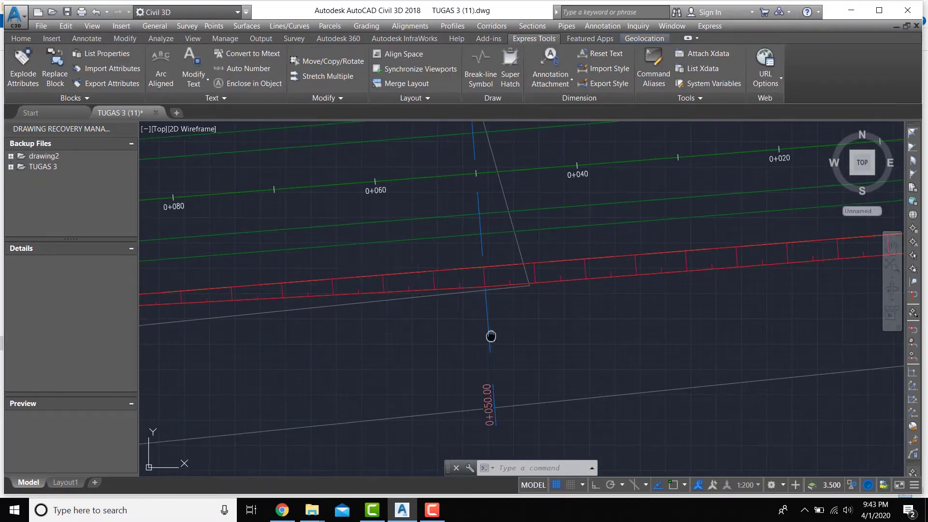
Examine the sample lines along the corridor towards station 0+250, and the profile view beside the plan
{"action": "mouse_move", "coordinate": [489, 336]}
{"action": "middle_mouse_down"}
{"action": "mouse_move", "coordinate": [553, 338]}
{"action": "mouse_move", "coordinate": [672, 403]}
{"action": "middle_mouse_up"}
{"action": "scroll", "coordinate": [591, 384], "scroll_direction": "down", "scroll_amount": 4}
{"action": "scroll", "coordinate": [570, 369], "scroll_direction": "up", "scroll_amount": 2}
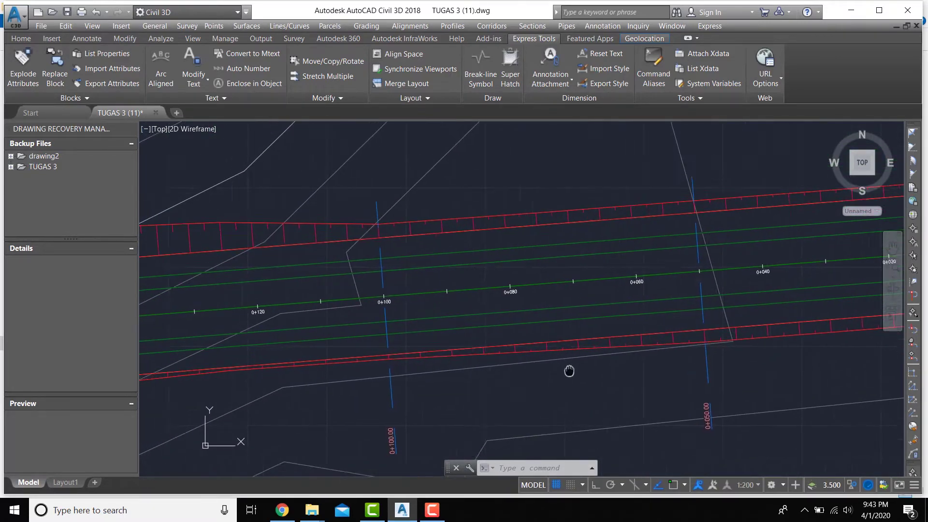
{"action": "mouse_move", "coordinate": [534, 364]}
{"action": "middle_mouse_down"}
{"action": "mouse_move", "coordinate": [491, 355]}
{"action": "mouse_move", "coordinate": [677, 339]}
{"action": "middle_mouse_up"}
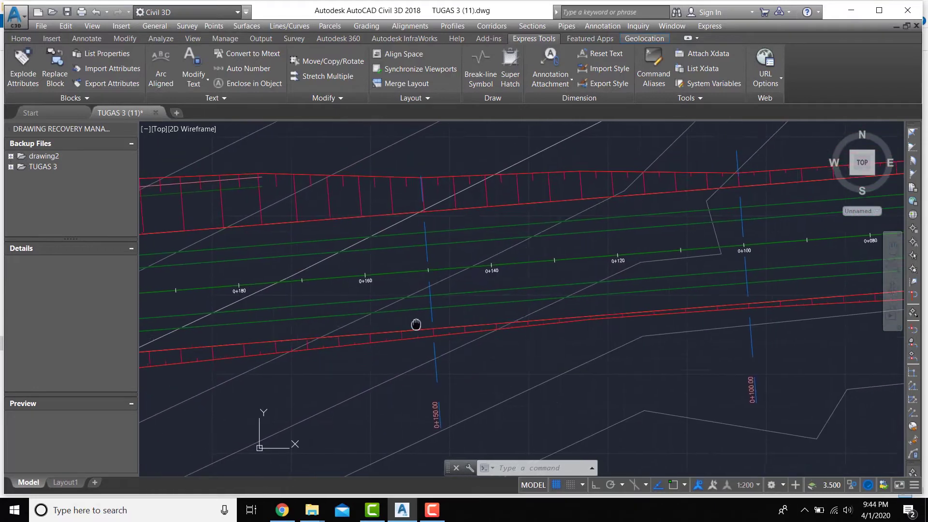
{"action": "middle_click_drag", "start_coordinate": [416, 324], "coordinate": [682, 325]}
{"action": "scroll", "coordinate": [456, 342], "scroll_direction": "up", "scroll_amount": 1}
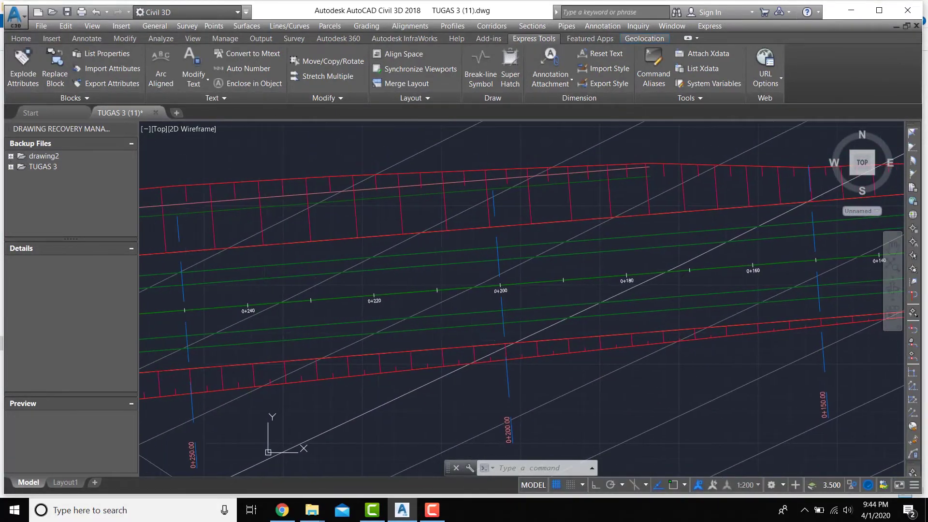
{"action": "scroll", "coordinate": [497, 334], "scroll_direction": "up", "scroll_amount": 1}
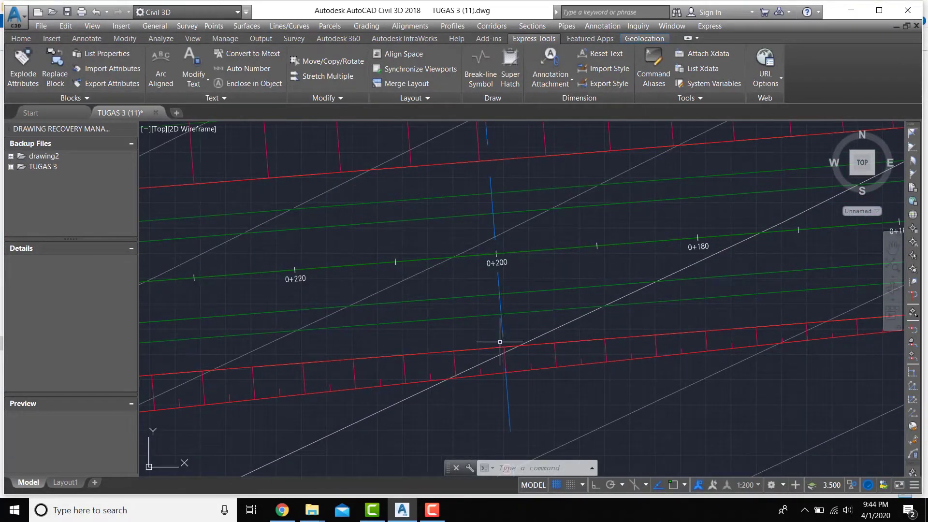
{"action": "mouse_move", "coordinate": [500, 342]}
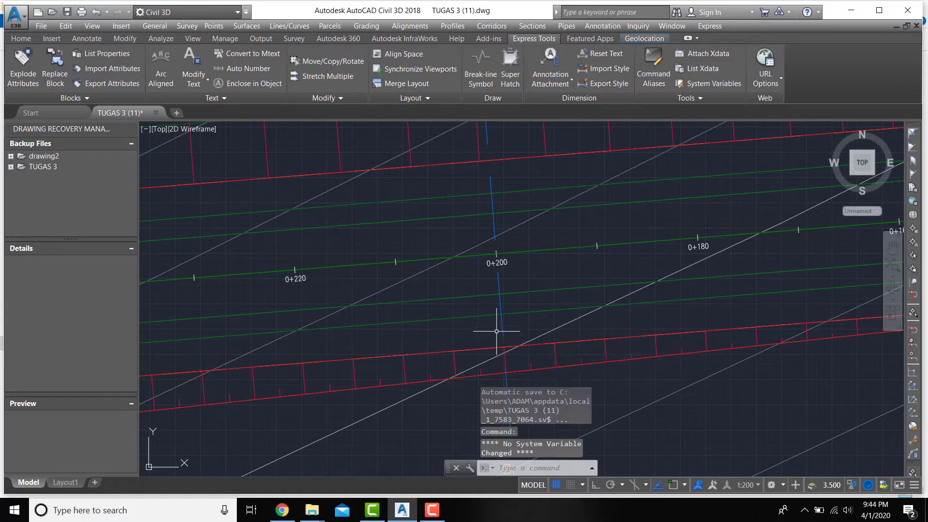
{"action": "middle_click_drag", "start_coordinate": [494, 326], "coordinate": [542, 324]}
{"action": "scroll", "coordinate": [541, 324], "scroll_direction": "down", "scroll_amount": 10}
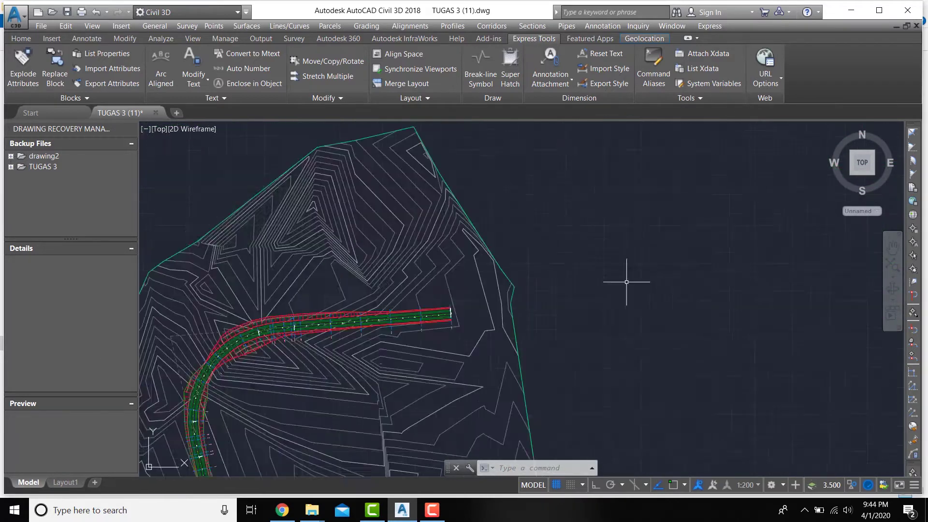
{"action": "scroll", "coordinate": [668, 285], "scroll_direction": "up", "scroll_amount": 12}
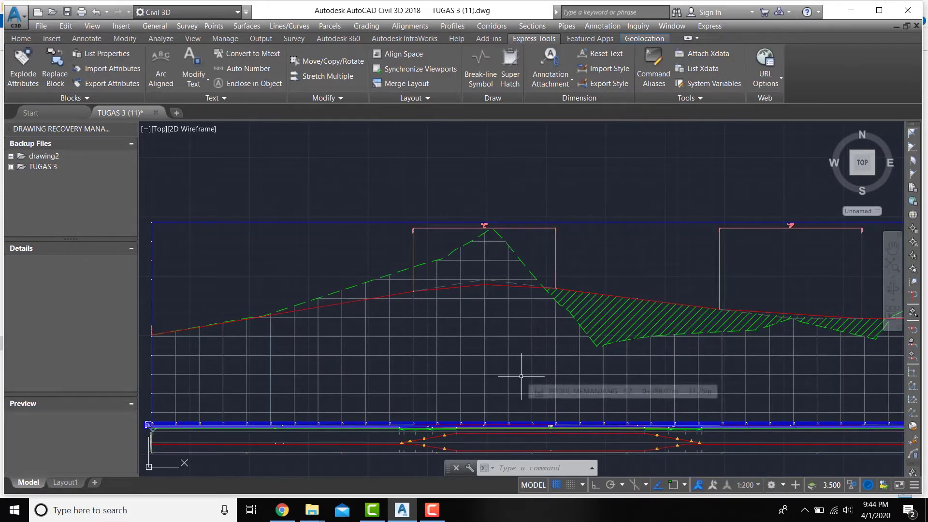
Examine the profile view along its length, comparing the existing ground, design profile and hatched fill areas
{"action": "scroll", "coordinate": [514, 372], "scroll_direction": "down", "scroll_amount": 2}
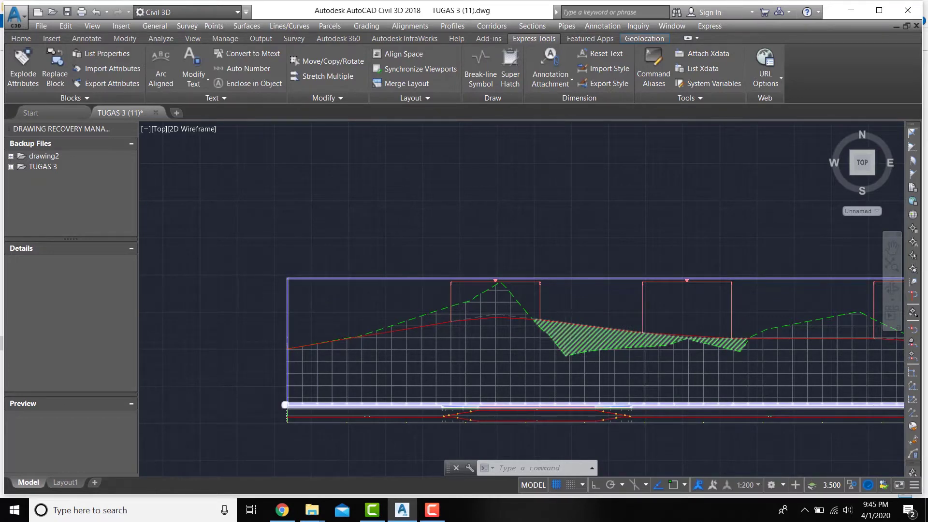
{"action": "scroll", "coordinate": [567, 333], "scroll_direction": "up", "scroll_amount": 2}
{"action": "scroll", "coordinate": [566, 333], "scroll_direction": "down", "scroll_amount": 2}
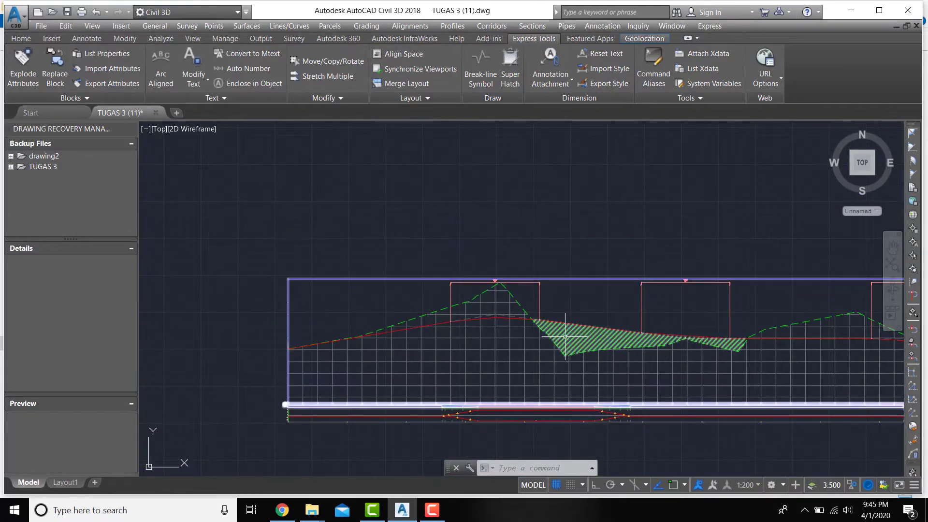
{"action": "mouse_move", "coordinate": [565, 332]}
{"action": "middle_mouse_down"}
{"action": "mouse_move", "coordinate": [508, 284]}
{"action": "mouse_move", "coordinate": [456, 269]}
{"action": "middle_mouse_up"}
{"action": "middle_click_drag", "start_coordinate": [623, 308], "coordinate": [544, 307]}
{"action": "scroll", "coordinate": [545, 306], "scroll_direction": "down", "scroll_amount": 2}
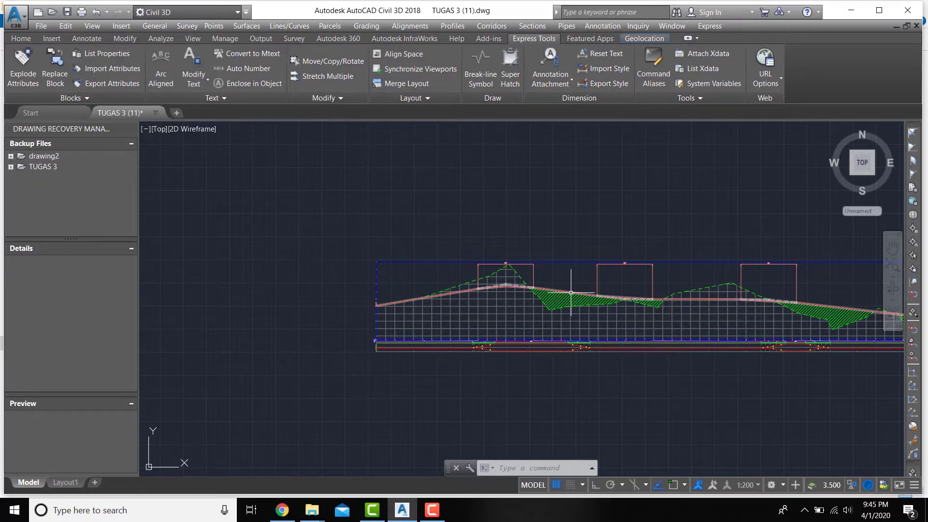
{"action": "mouse_move", "coordinate": [571, 293]}
{"action": "mouse_move", "coordinate": [616, 300]}
{"action": "middle_mouse_down"}
{"action": "mouse_move", "coordinate": [556, 253]}
{"action": "mouse_move", "coordinate": [512, 272]}
{"action": "mouse_move", "coordinate": [487, 259]}
{"action": "middle_mouse_up"}
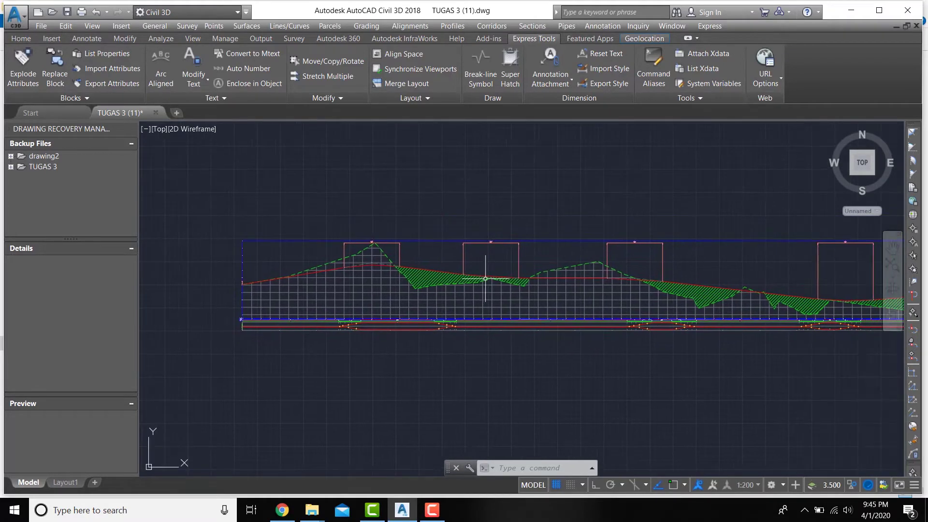
{"action": "mouse_move", "coordinate": [550, 300]}
{"action": "middle_mouse_down"}
{"action": "mouse_move", "coordinate": [670, 300]}
{"action": "mouse_move", "coordinate": [648, 300]}
{"action": "middle_mouse_up"}
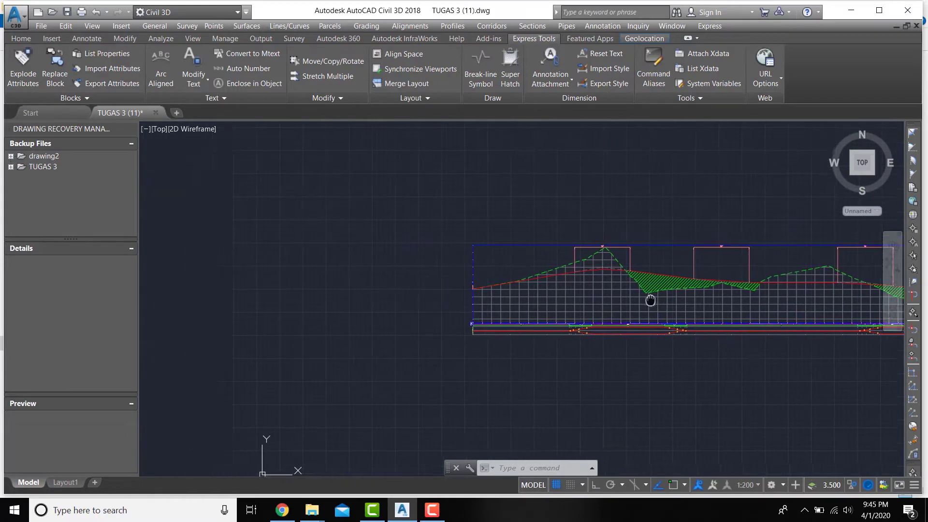
{"action": "scroll", "coordinate": [648, 300], "scroll_direction": "down", "scroll_amount": 4}
{"action": "scroll", "coordinate": [579, 290], "scroll_direction": "up", "scroll_amount": 6}
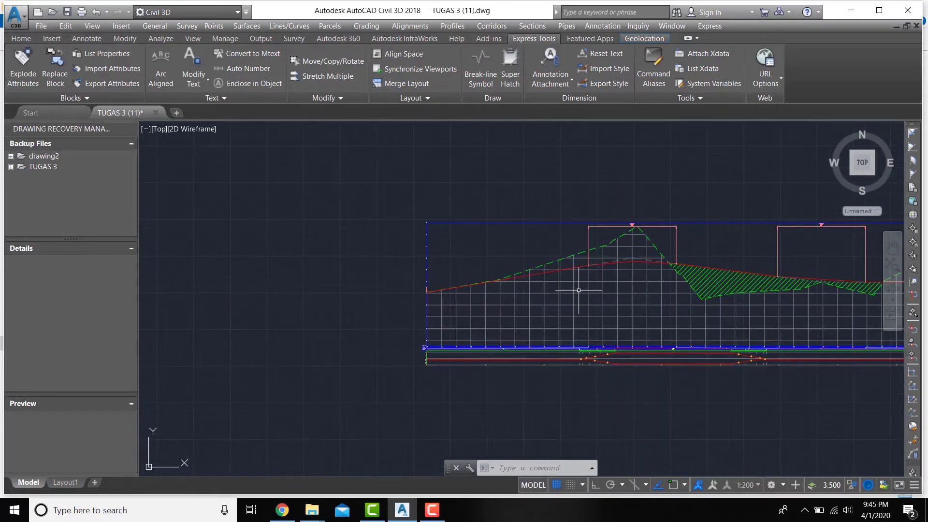
{"action": "scroll", "coordinate": [579, 290], "scroll_direction": "down", "scroll_amount": 2}
{"action": "middle_click_drag", "start_coordinate": [628, 285], "coordinate": [637, 213]}
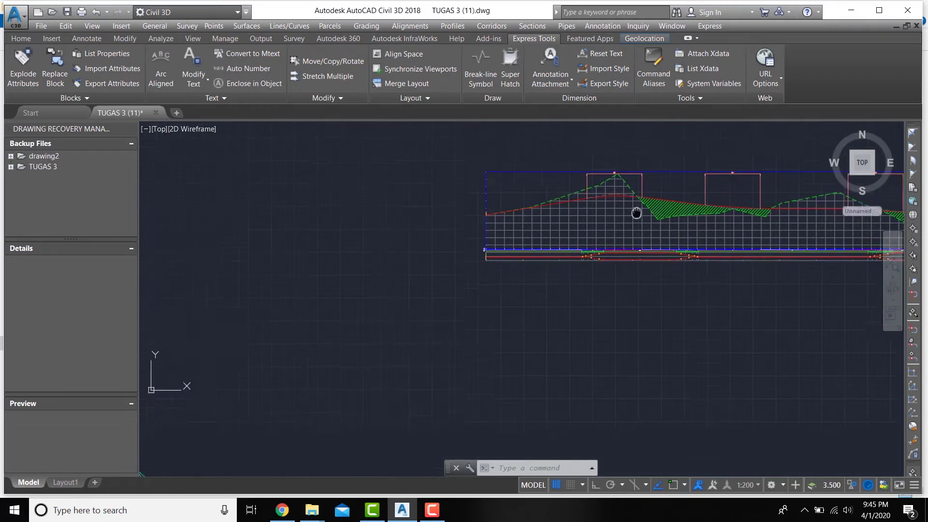
Examine the sample lines and station labels around the corridor's curve and along its straight section near station 0+200
{"action": "middle_click_drag", "start_coordinate": [415, 300], "coordinate": [704, 301]}
{"action": "mouse_move", "coordinate": [321, 300]}
{"action": "middle_mouse_down"}
{"action": "mouse_move", "coordinate": [417, 347]}
{"action": "mouse_move", "coordinate": [416, 367]}
{"action": "middle_mouse_up"}
{"action": "scroll", "coordinate": [320, 177], "scroll_direction": "up", "scroll_amount": 2}
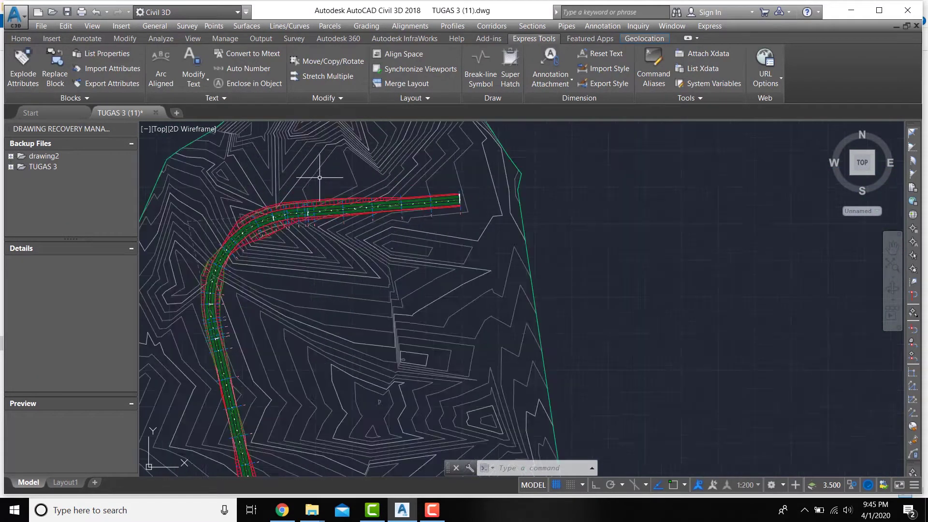
{"action": "scroll", "coordinate": [320, 177], "scroll_direction": "up", "scroll_amount": 2}
{"action": "mouse_move", "coordinate": [328, 268]}
{"action": "middle_mouse_down"}
{"action": "mouse_move", "coordinate": [389, 254]}
{"action": "mouse_move", "coordinate": [472, 213]}
{"action": "middle_mouse_up"}
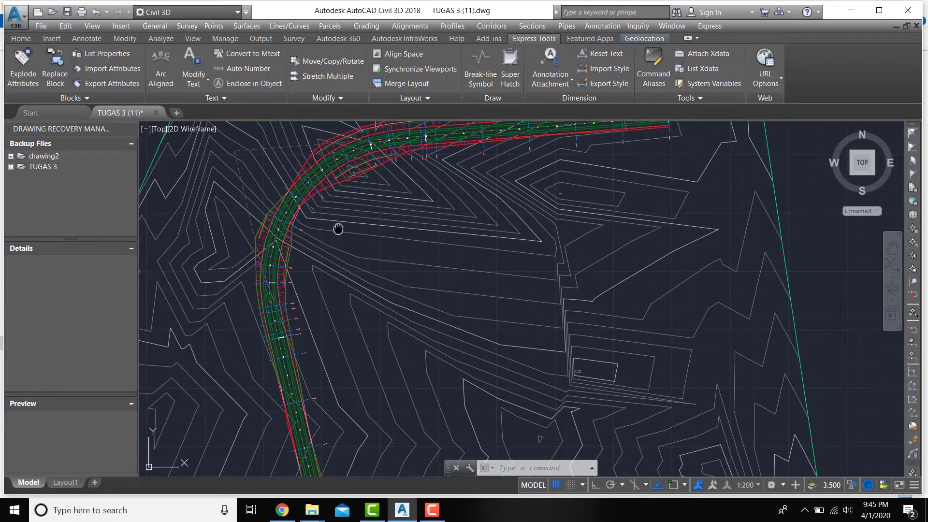
{"action": "mouse_move", "coordinate": [338, 229]}
{"action": "middle_mouse_down"}
{"action": "mouse_move", "coordinate": [387, 260]}
{"action": "mouse_move", "coordinate": [363, 311]}
{"action": "mouse_move", "coordinate": [364, 267]}
{"action": "mouse_move", "coordinate": [429, 251]}
{"action": "mouse_move", "coordinate": [421, 271]}
{"action": "middle_mouse_up"}
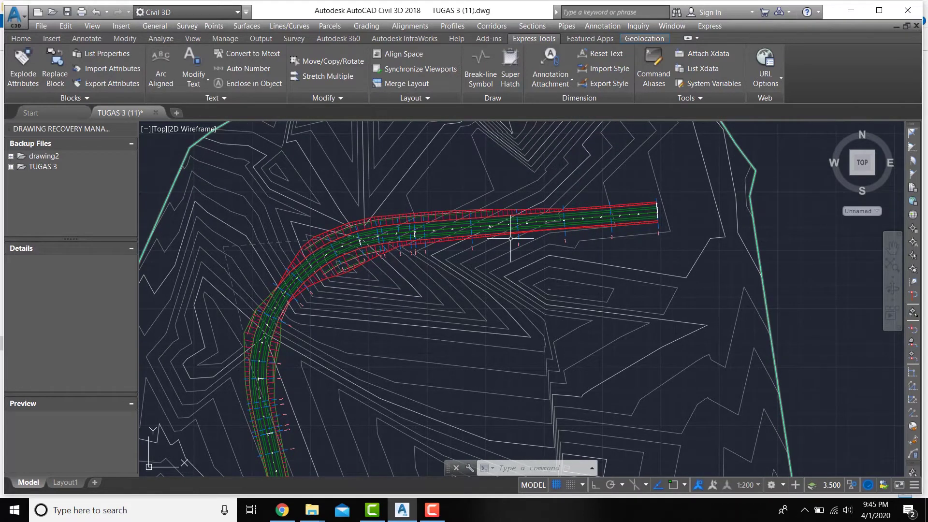
{"action": "scroll", "coordinate": [509, 238], "scroll_direction": "up", "scroll_amount": 6}
{"action": "mouse_move", "coordinate": [483, 244]}
{"action": "middle_mouse_down"}
{"action": "mouse_move", "coordinate": [431, 255]}
{"action": "mouse_move", "coordinate": [426, 268]}
{"action": "middle_mouse_up"}
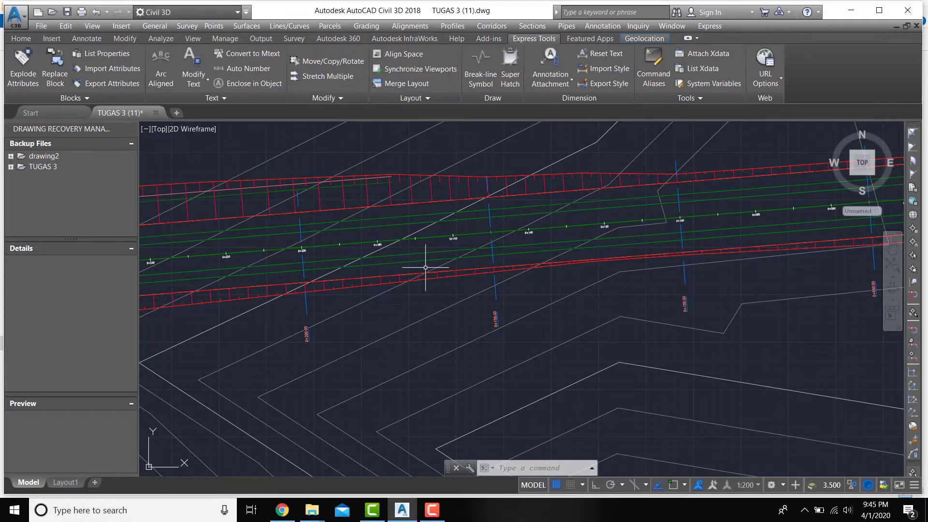
{"action": "scroll", "coordinate": [426, 267], "scroll_direction": "down", "scroll_amount": 2}
{"action": "scroll", "coordinate": [484, 230], "scroll_direction": "down", "scroll_amount": 6}
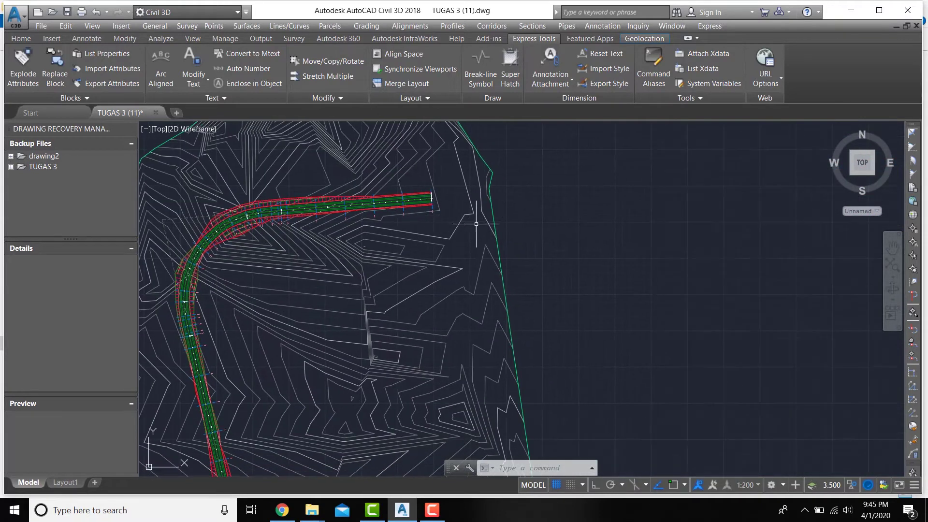
Start creating multiple section views and prefix the section view name template with "cross sectionbatu"
{"action": "scroll", "coordinate": [476, 224], "scroll_direction": "down", "scroll_amount": 3}
{"action": "middle_click_drag", "start_coordinate": [611, 263], "coordinate": [497, 305]}
{"action": "scroll", "coordinate": [498, 305], "scroll_direction": "up", "scroll_amount": 5}
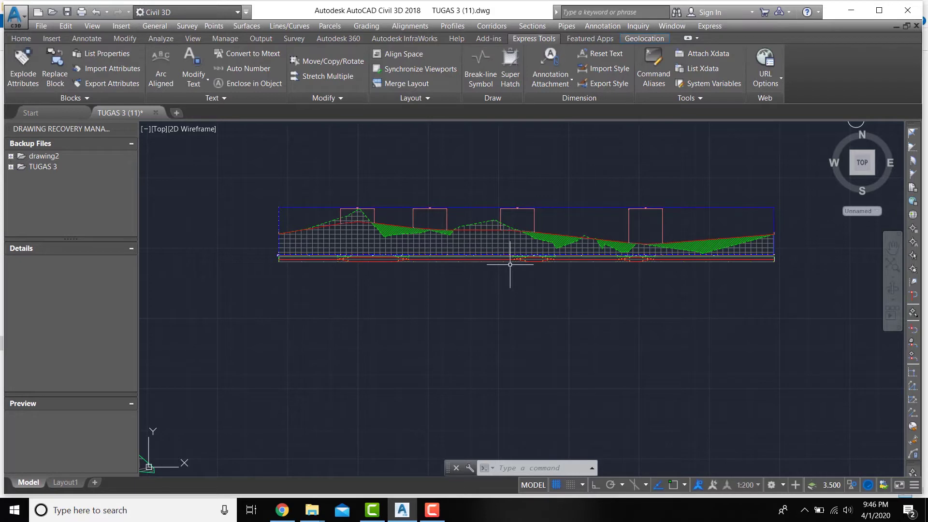
{"action": "left_click", "coordinate": [532, 26]}
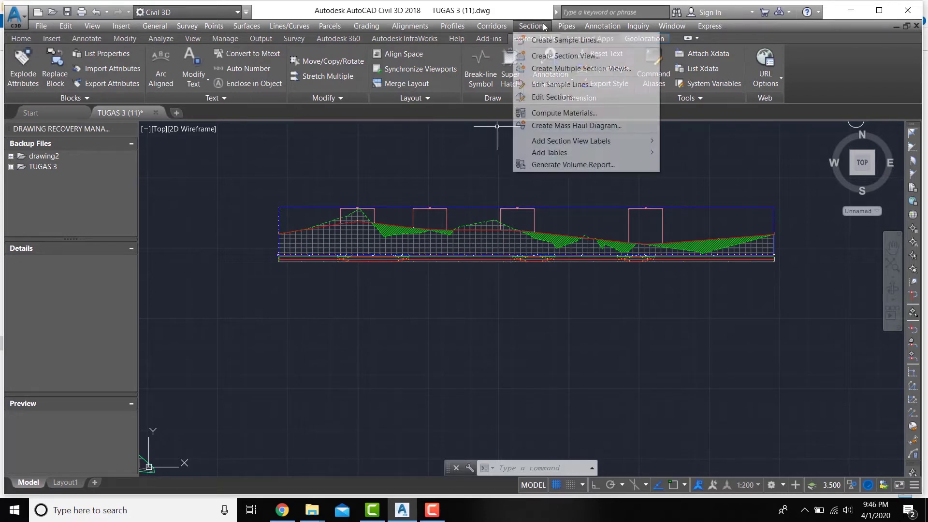
{"action": "left_click", "coordinate": [553, 69]}
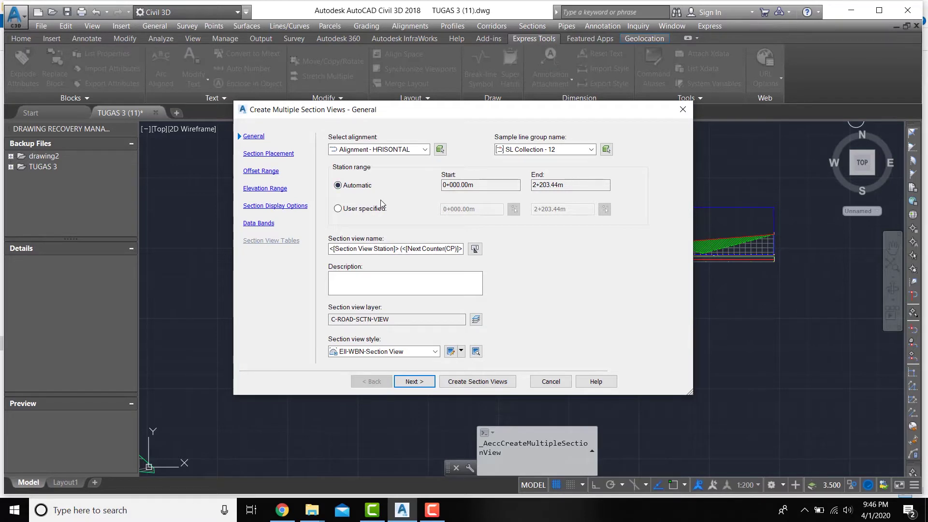
{"action": "left_click", "coordinate": [331, 249]}
{"action": "type", "text": "Cros"}
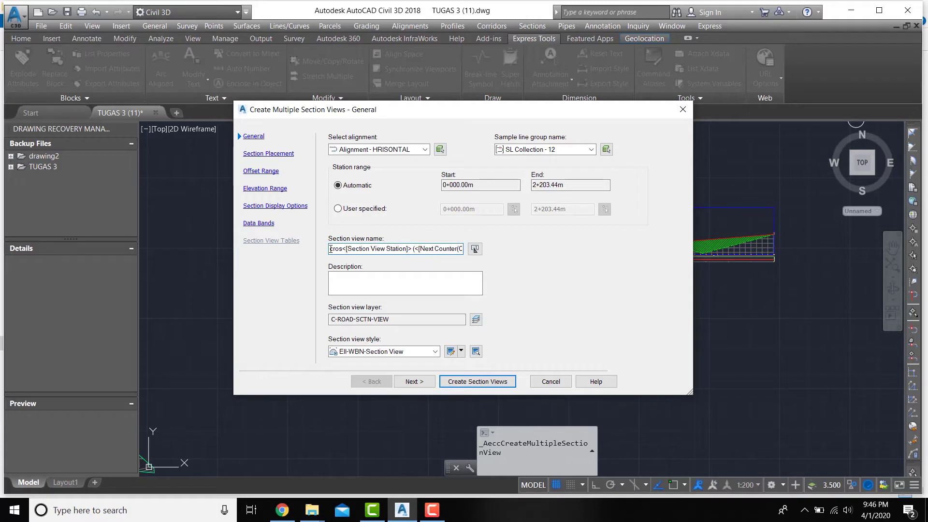
{"action": "type", "text": "s sec"}
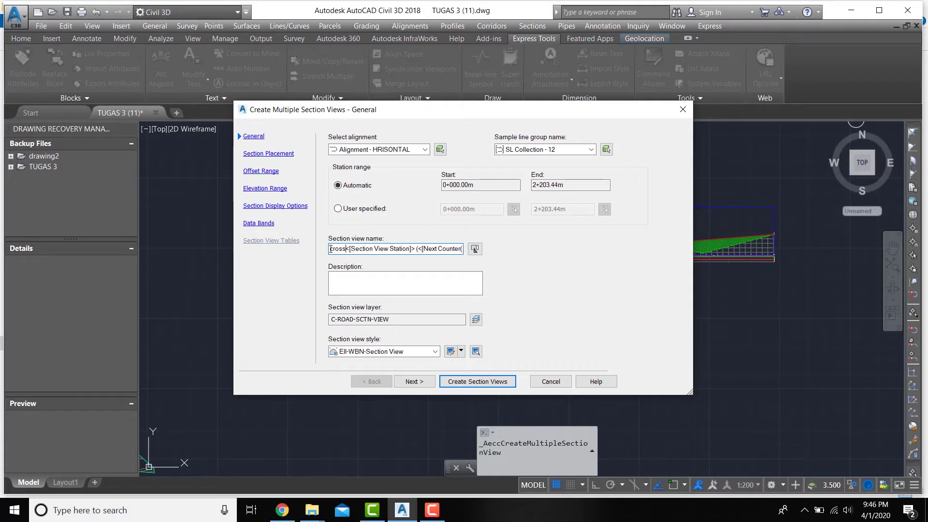
{"action": "type", "text": "tion"}
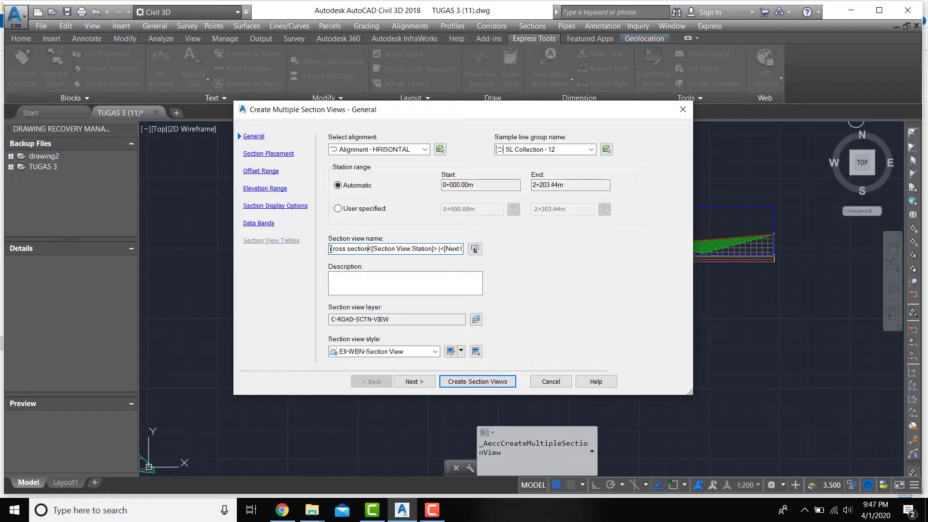
{"action": "type", "text": "batu"}
{"action": "left_click", "coordinate": [471, 249]}
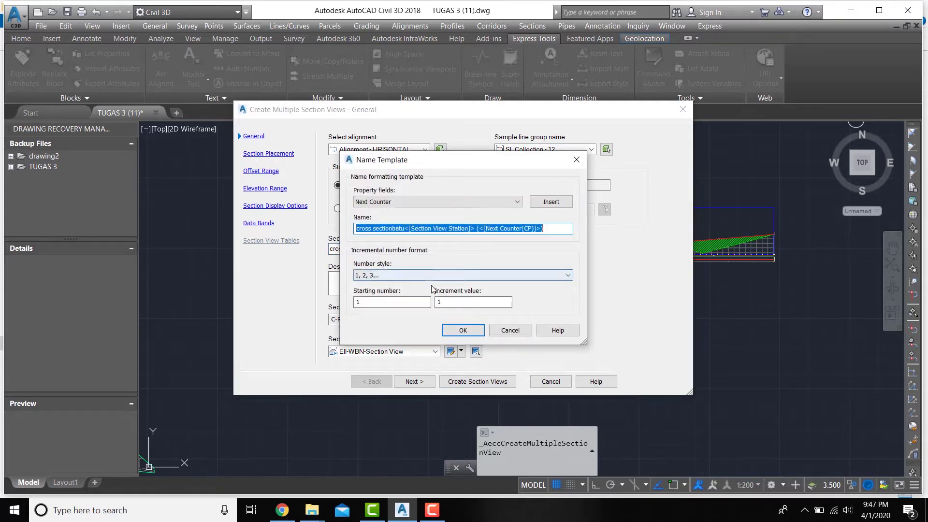
{"action": "left_click", "coordinate": [456, 332]}
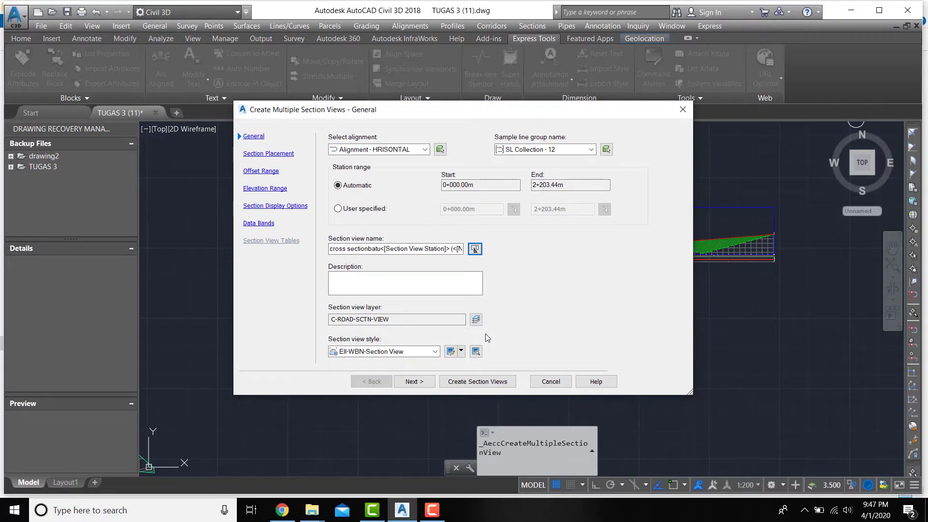
For section placement, load TEMPLATE A3 KELOMPOK APK from the APK 1 folder on drive D and accept the A3 1_500 SECTION layout
{"action": "left_click", "coordinate": [415, 382]}
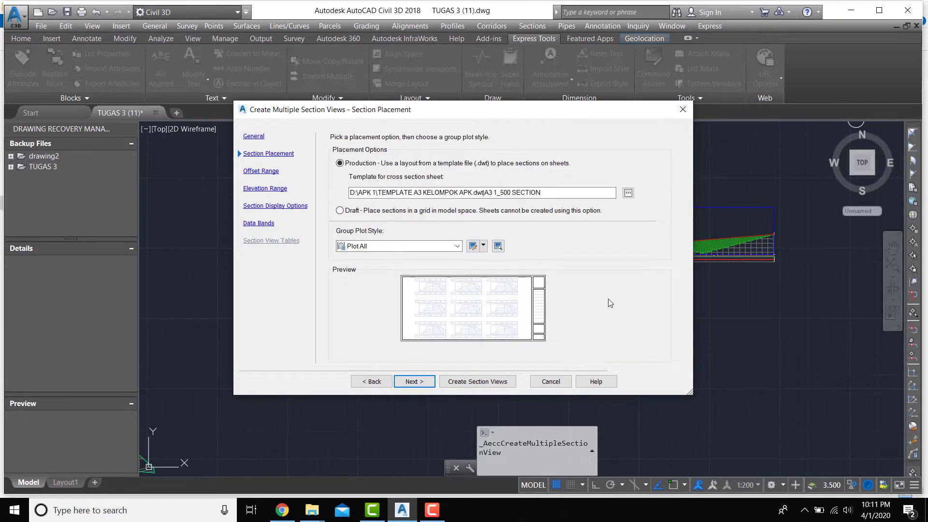
{"action": "left_click", "coordinate": [628, 193]}
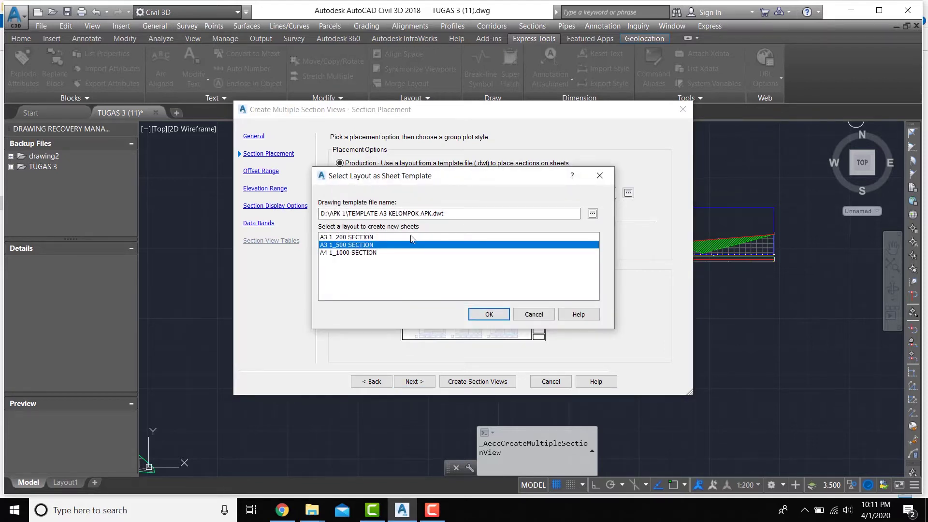
{"action": "left_click", "coordinate": [593, 214]}
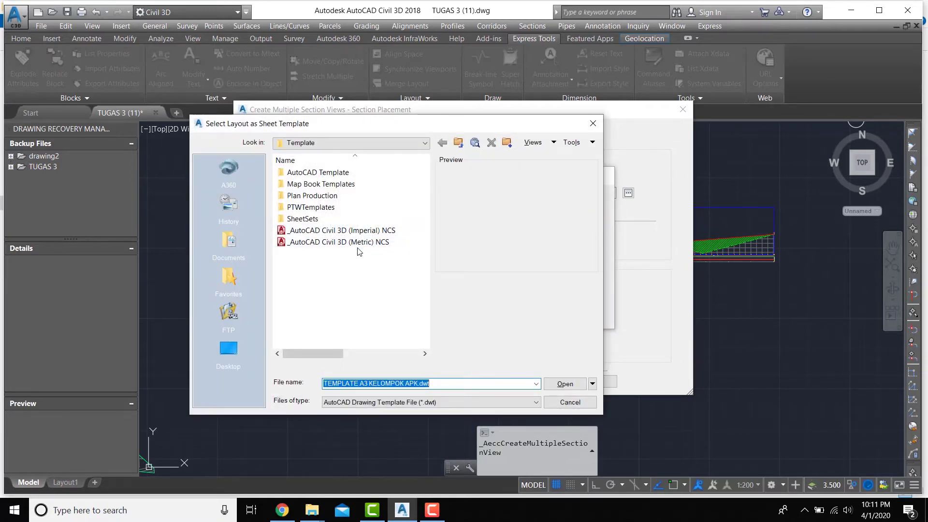
{"action": "left_click", "coordinate": [241, 351]}
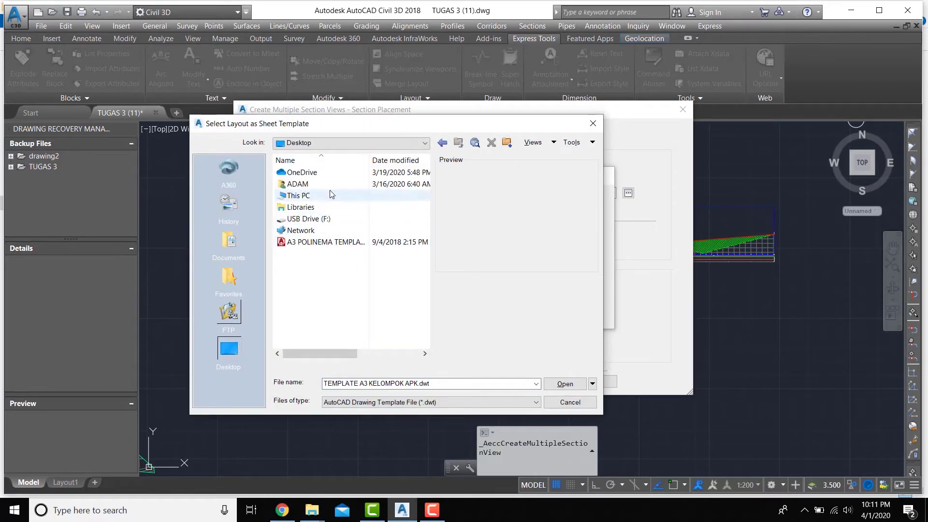
{"action": "double_click", "coordinate": [330, 190]}
{"action": "double_click", "coordinate": [326, 309]}
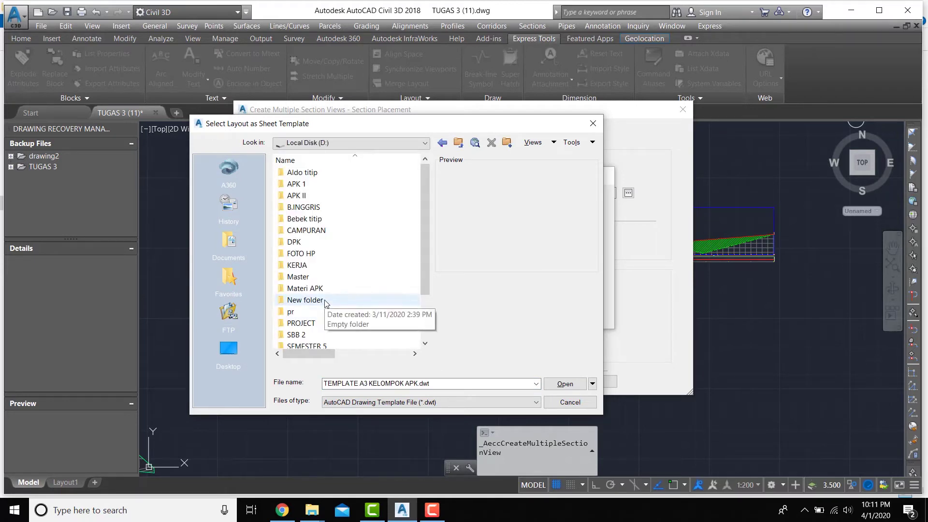
{"action": "scroll", "coordinate": [325, 304], "scroll_direction": "down", "scroll_amount": 1}
{"action": "scroll", "coordinate": [334, 270], "scroll_direction": "up", "scroll_amount": 2}
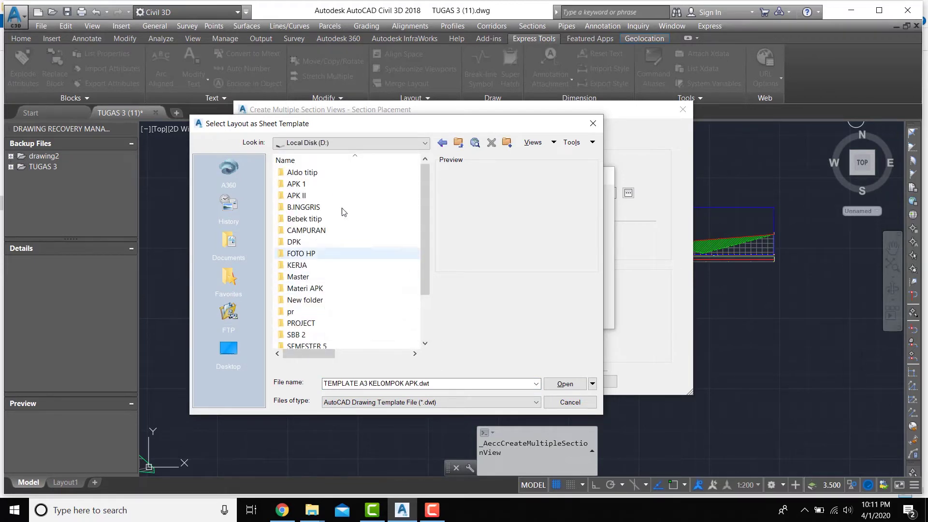
{"action": "double_click", "coordinate": [341, 185]}
{"action": "left_click", "coordinate": [345, 173]}
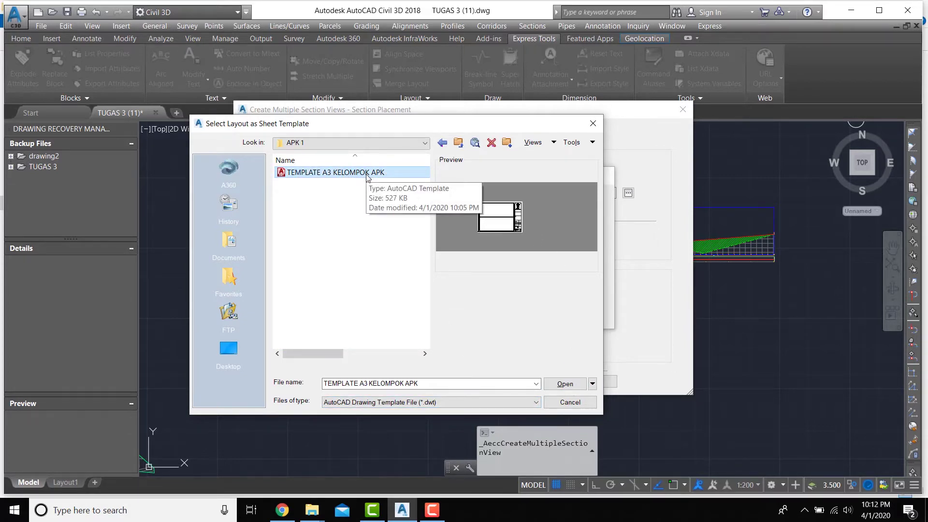
{"action": "left_click", "coordinate": [558, 385]}
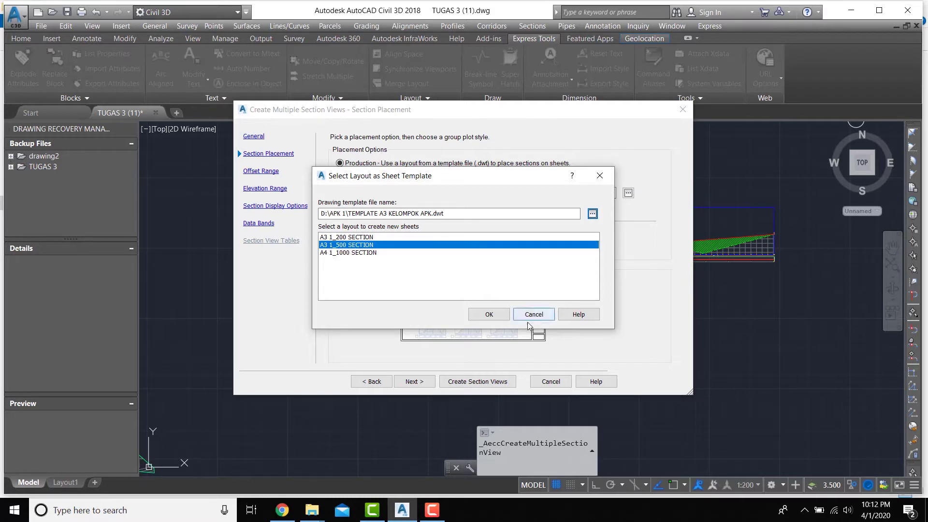
{"action": "left_click", "coordinate": [489, 314]}
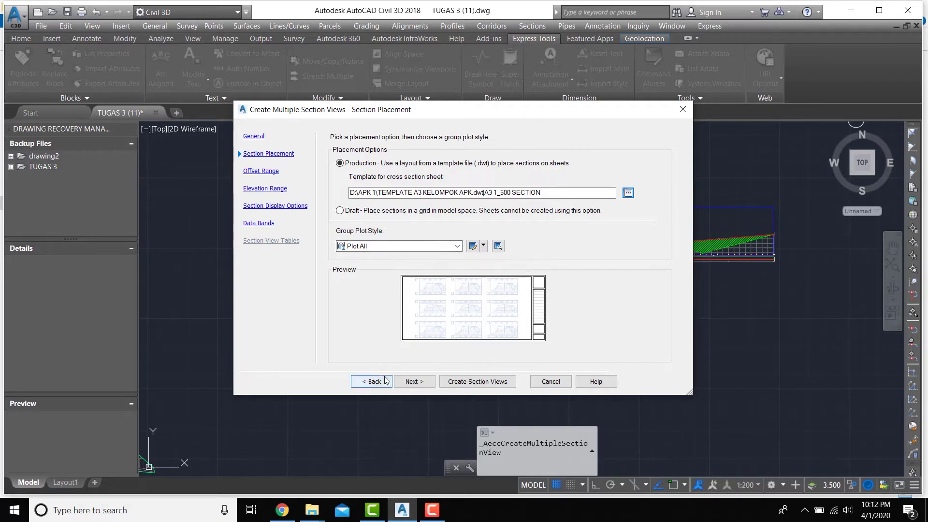
Keep the automatic offset and elevation ranges and proceed to the section display options
{"action": "left_click", "coordinate": [415, 382]}
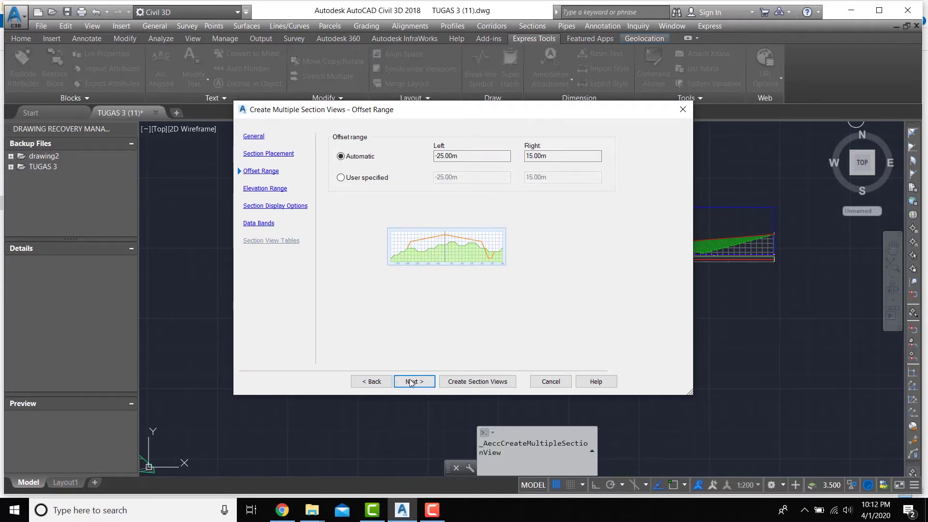
{"action": "left_click", "coordinate": [410, 381]}
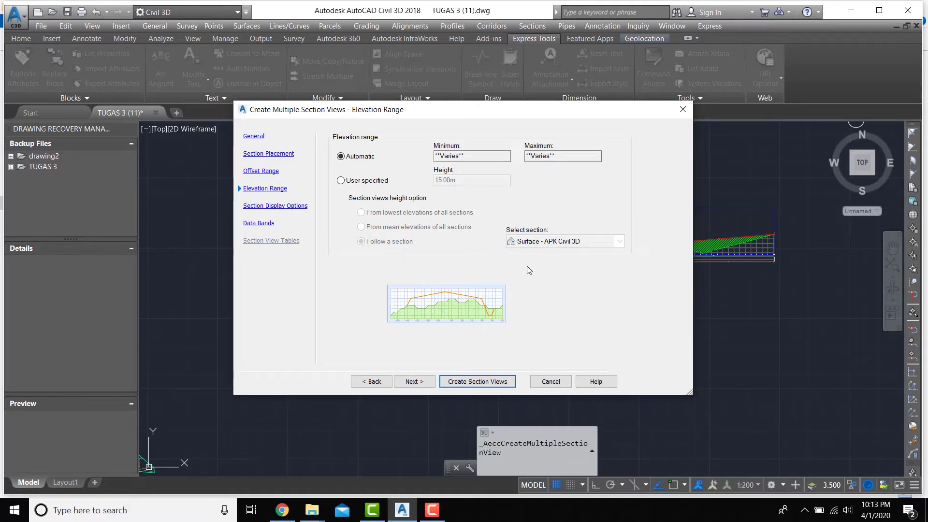
{"action": "left_click", "coordinate": [415, 381]}
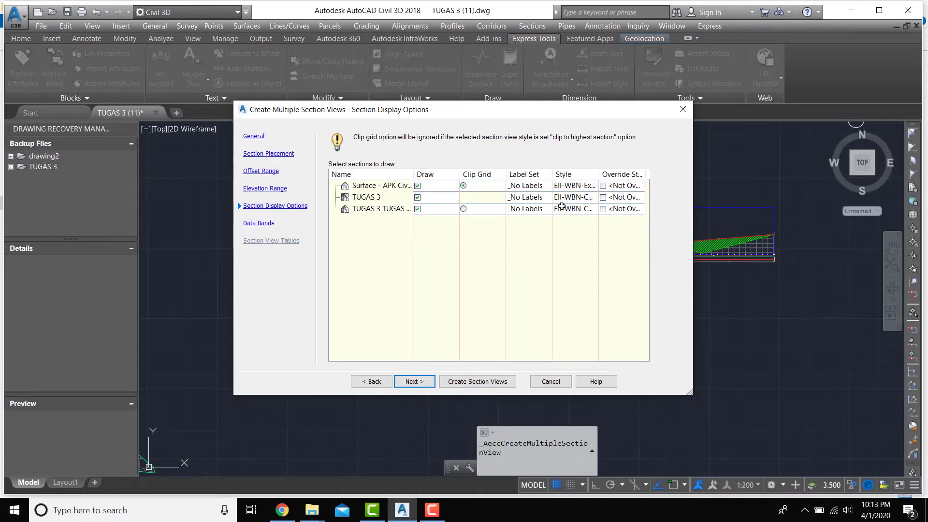
Check the section style choices for Surface - APK Civil 3D, with EII-WBN-Existing Ground as the selected style
{"action": "key", "text": "Tab"}
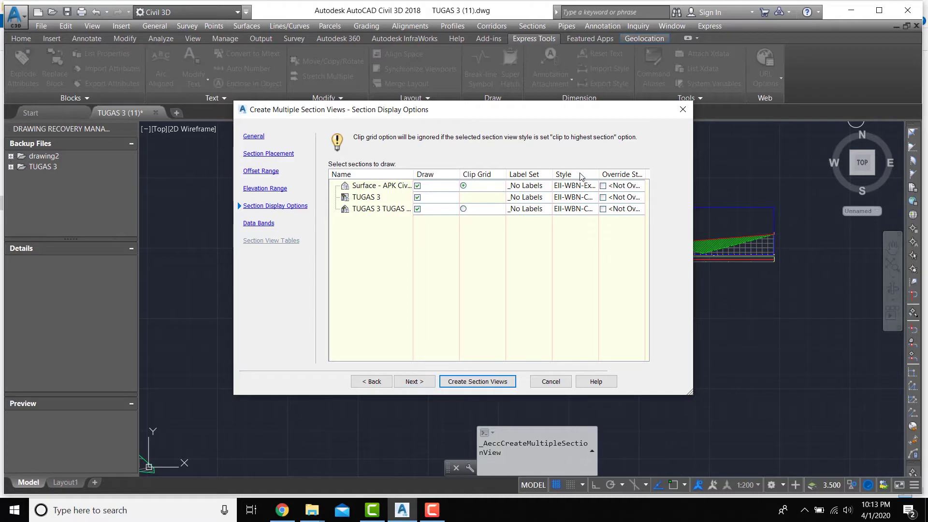
{"action": "double_click", "coordinate": [587, 186]}
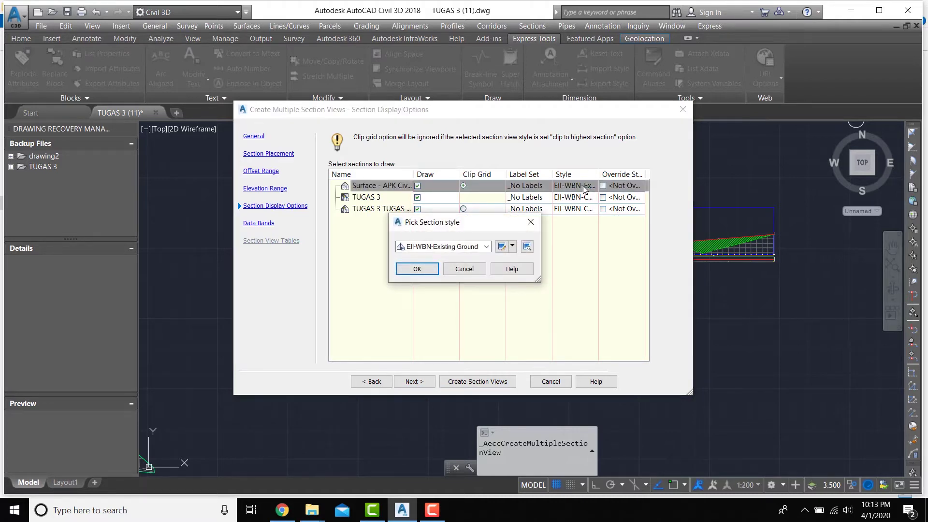
{"action": "left_click", "coordinate": [487, 247]}
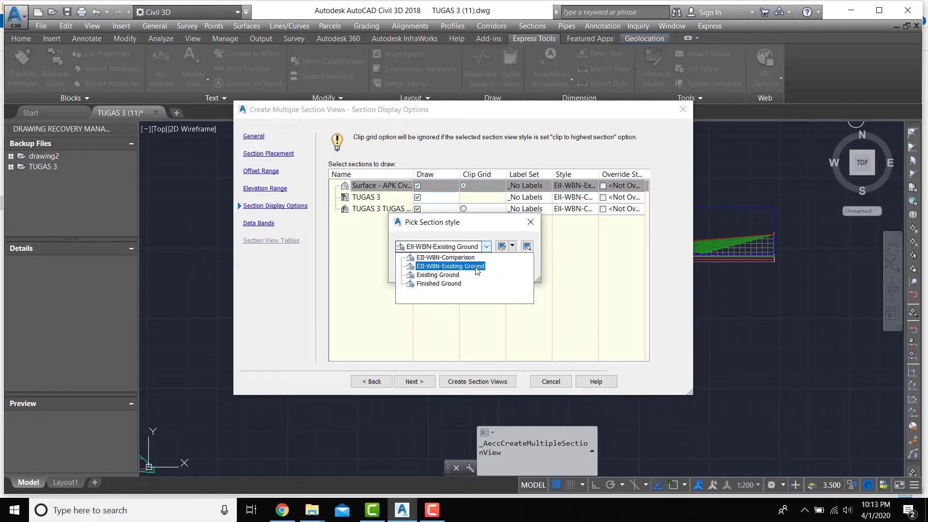
{"action": "left_click", "coordinate": [478, 266]}
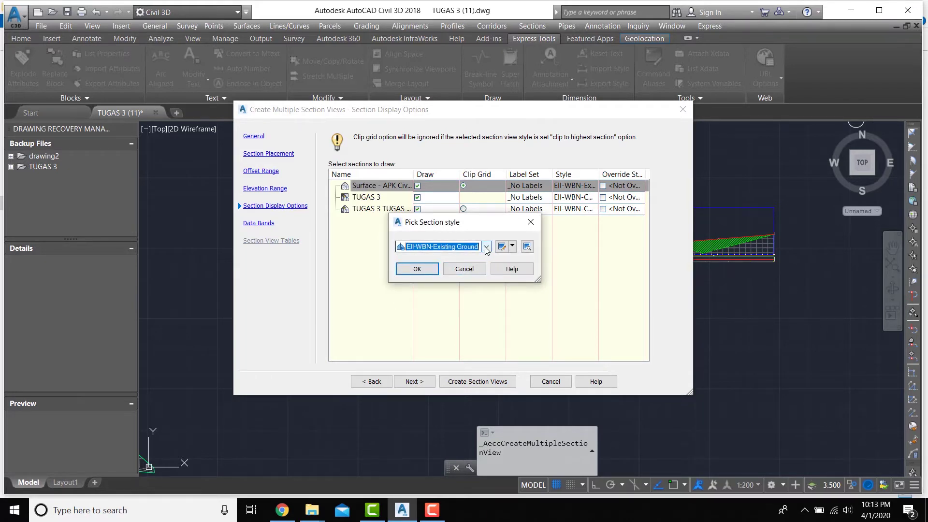
{"action": "left_click", "coordinate": [487, 247]}
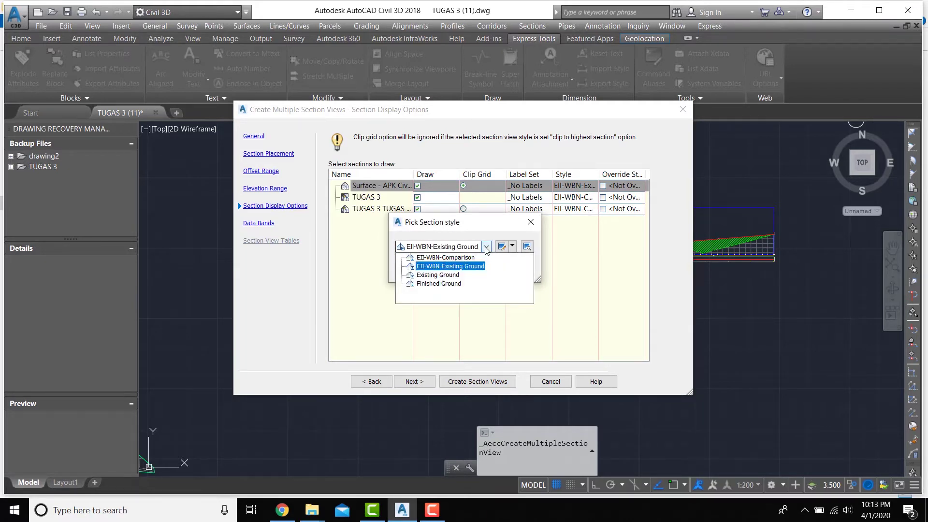
{"action": "left_click", "coordinate": [468, 266]}
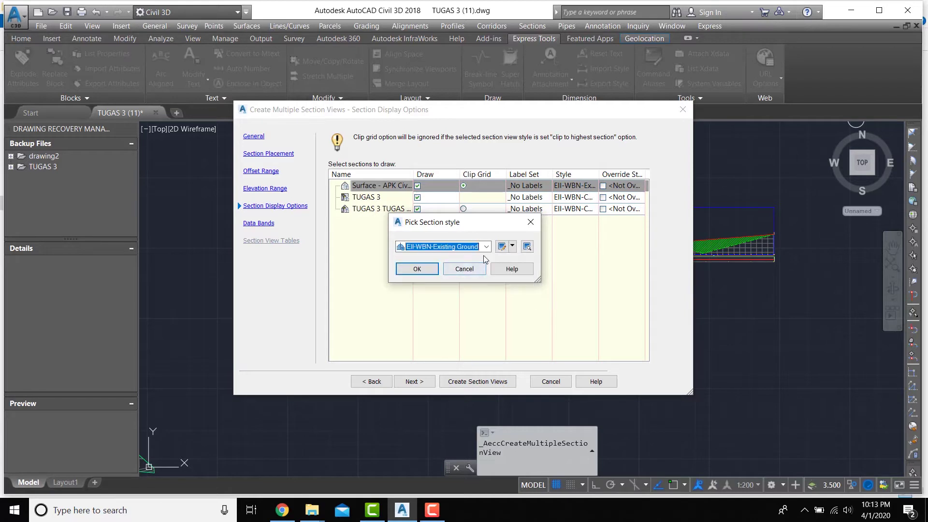
{"action": "left_click", "coordinate": [458, 271]}
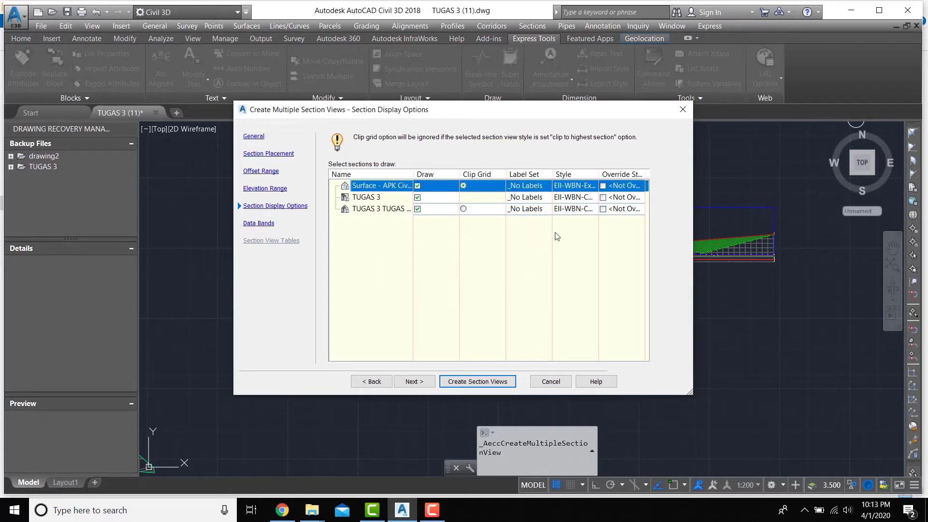
Accept EII-WBN-Code Set Style for the TUGAS 3 corridor and EII-WBN-Comparison for its surface, and proceed to the data bands
{"action": "double_click", "coordinate": [581, 198]}
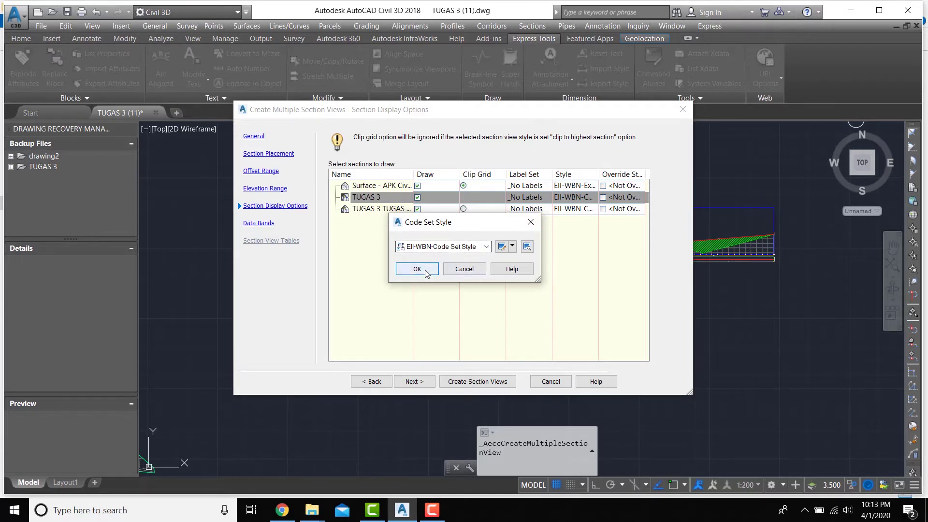
{"action": "left_click", "coordinate": [417, 269]}
{"action": "double_click", "coordinate": [571, 209]}
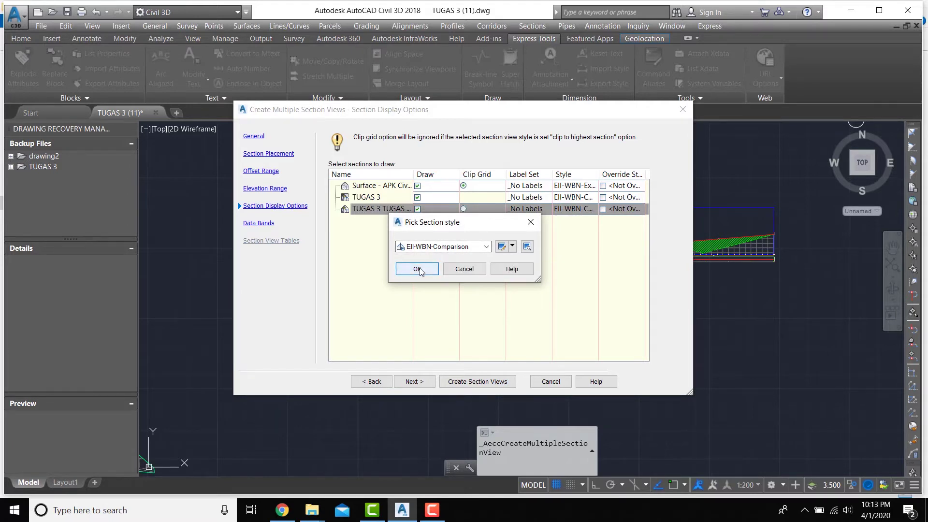
{"action": "left_click", "coordinate": [434, 268]}
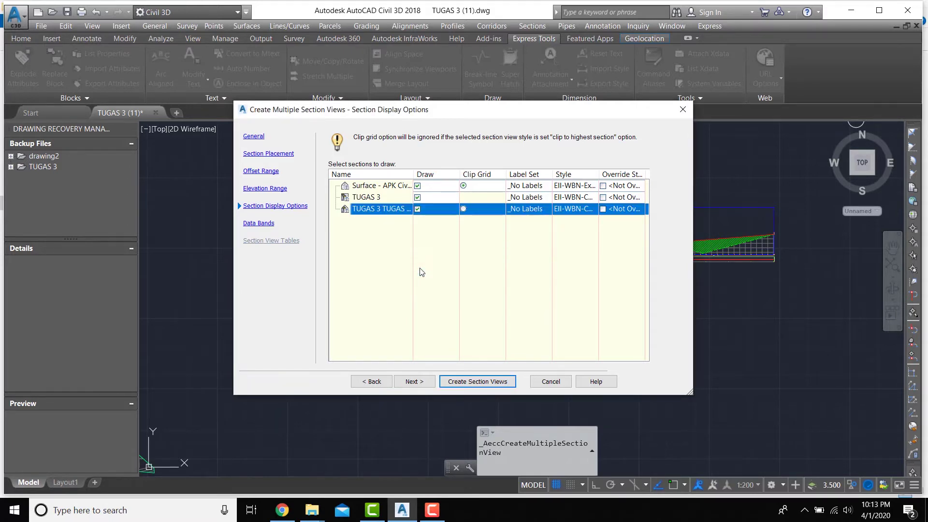
{"action": "left_click", "coordinate": [415, 381]}
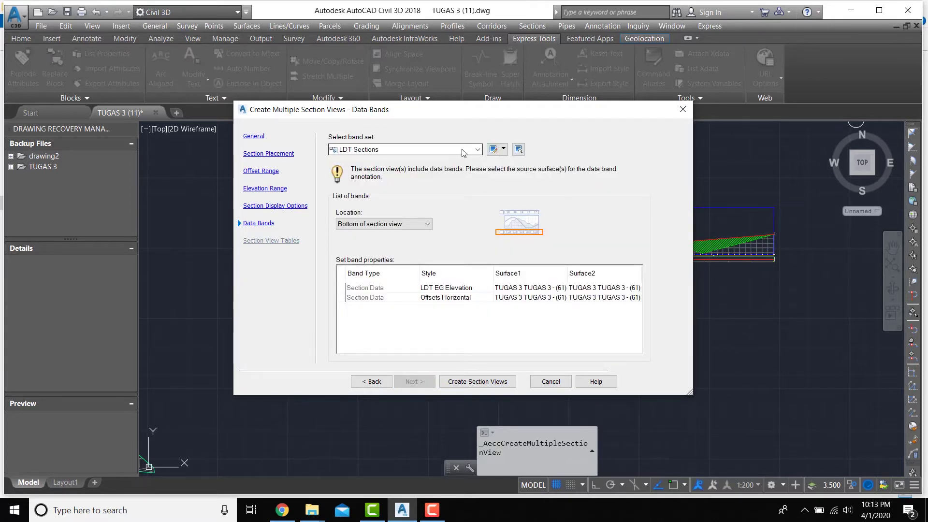
Keep the LDT Sections band set and assign Surface - APK Civil 3D as Surface1 for both the elevation and offset bands
{"action": "left_click", "coordinate": [478, 149]}
{"action": "left_click", "coordinate": [383, 196]}
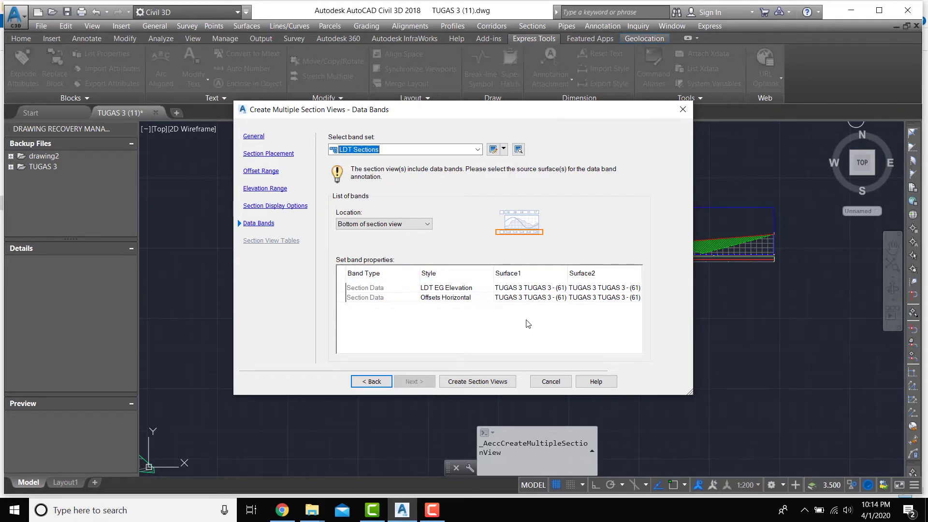
{"action": "left_click", "coordinate": [537, 290]}
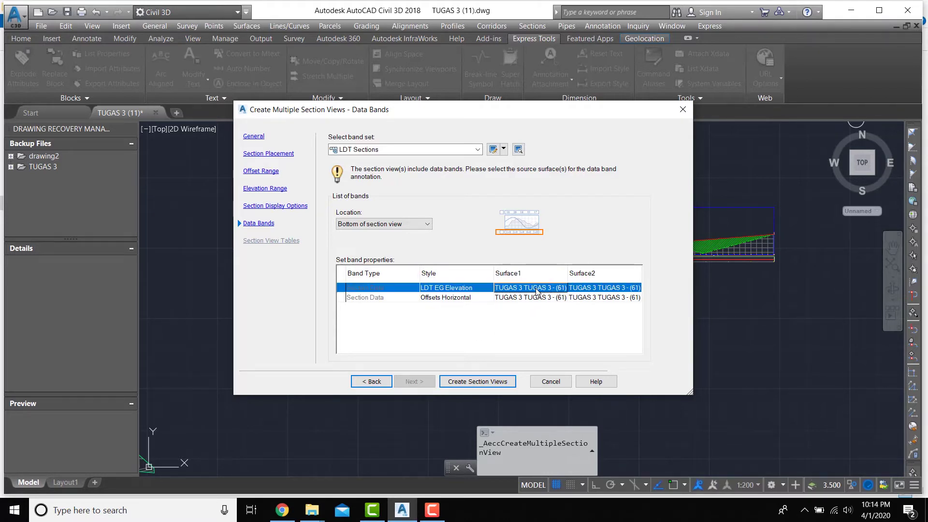
{"action": "left_click", "coordinate": [537, 290]}
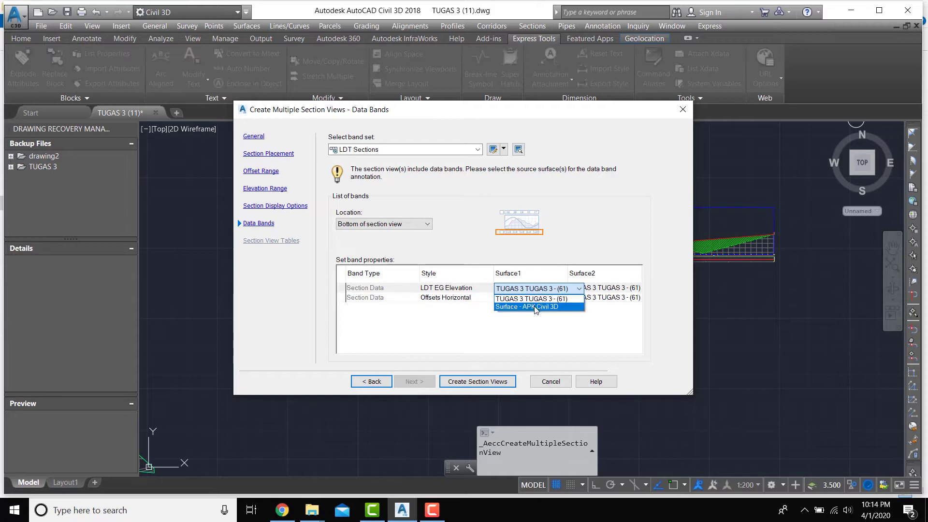
{"action": "left_click", "coordinate": [535, 305]}
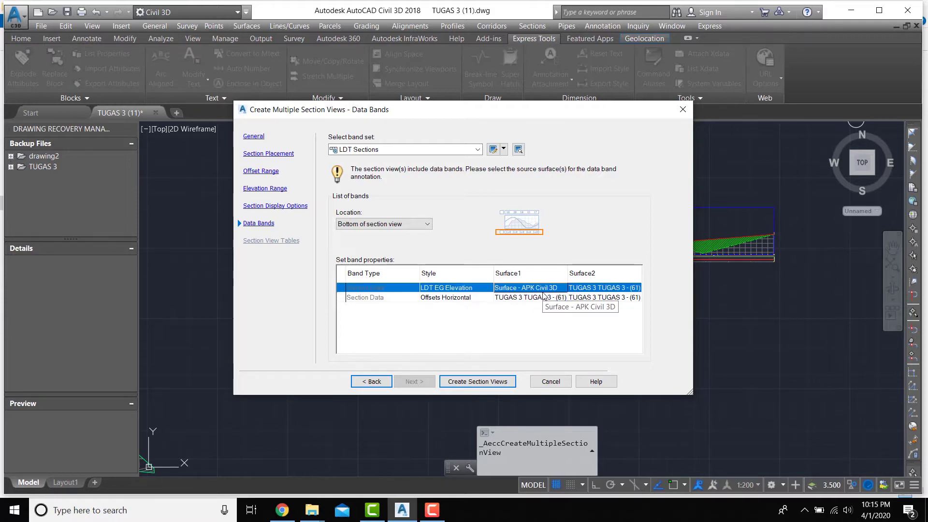
{"action": "left_click", "coordinate": [546, 299]}
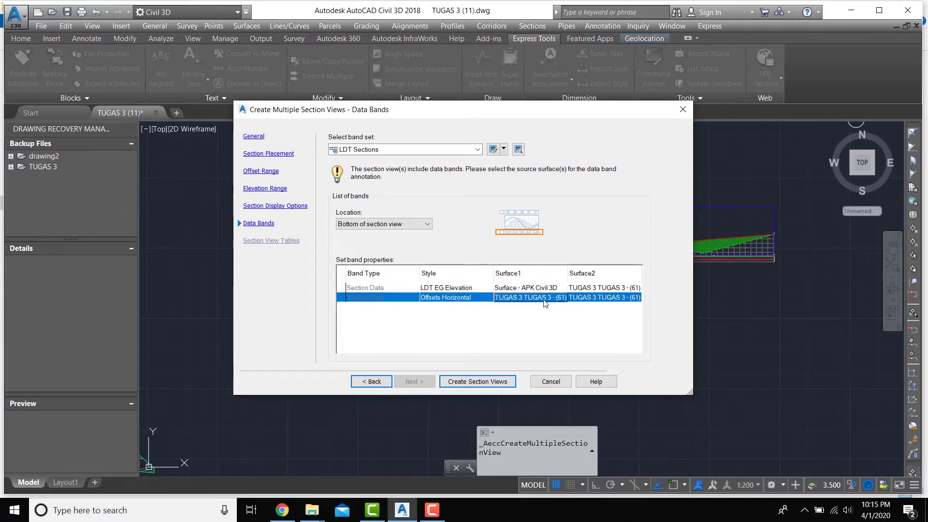
{"action": "left_click", "coordinate": [545, 298]}
{"action": "left_click", "coordinate": [542, 318]}
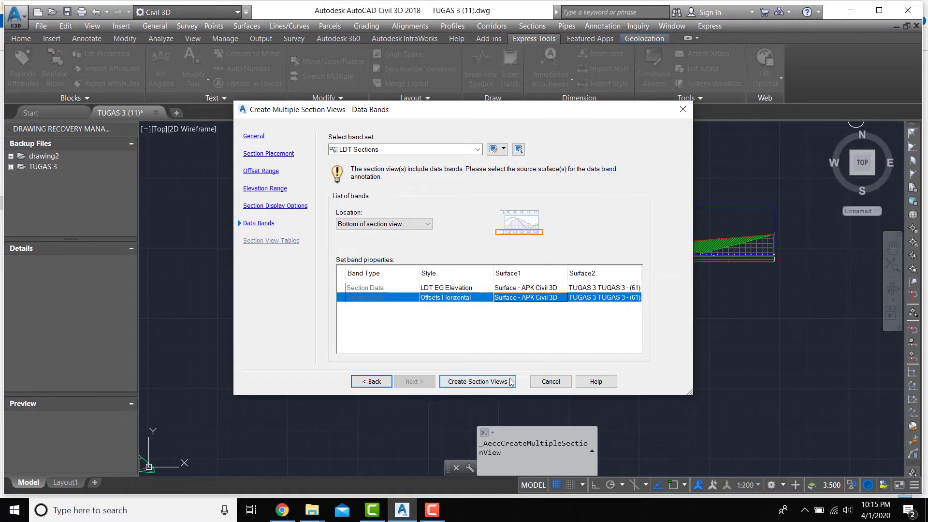
Create the section views with their origin in the empty area below the profile view, near its east end
{"action": "left_click", "coordinate": [477, 382]}
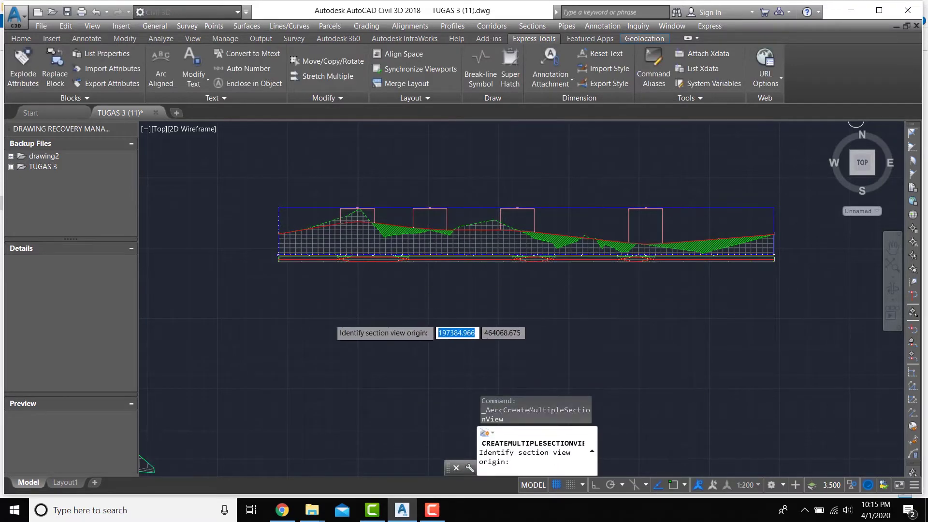
{"action": "scroll", "coordinate": [330, 318], "scroll_direction": "down", "scroll_amount": 4}
{"action": "middle_click_drag", "start_coordinate": [414, 373], "coordinate": [452, 242]}
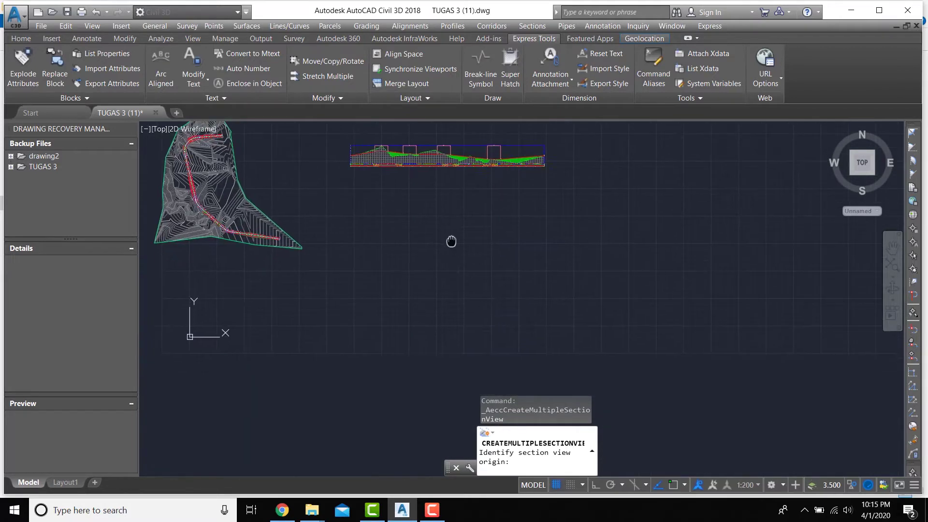
{"action": "left_click", "coordinate": [541, 308]}
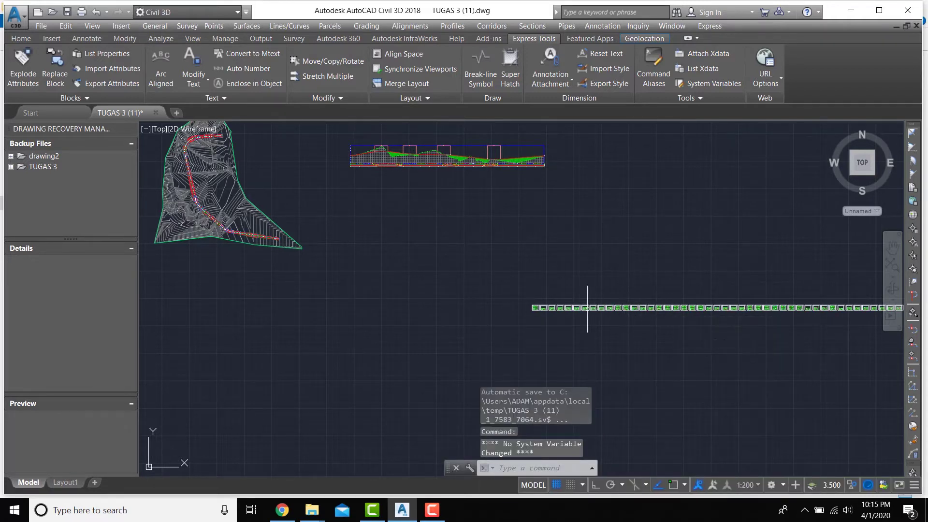
Examine the generated section sheets, particularly the pavement layers and slope labels in the 0+050.00 section view
{"action": "scroll", "coordinate": [538, 308], "scroll_direction": "up", "scroll_amount": 3}
{"action": "scroll", "coordinate": [550, 342], "scroll_direction": "up", "scroll_amount": 5}
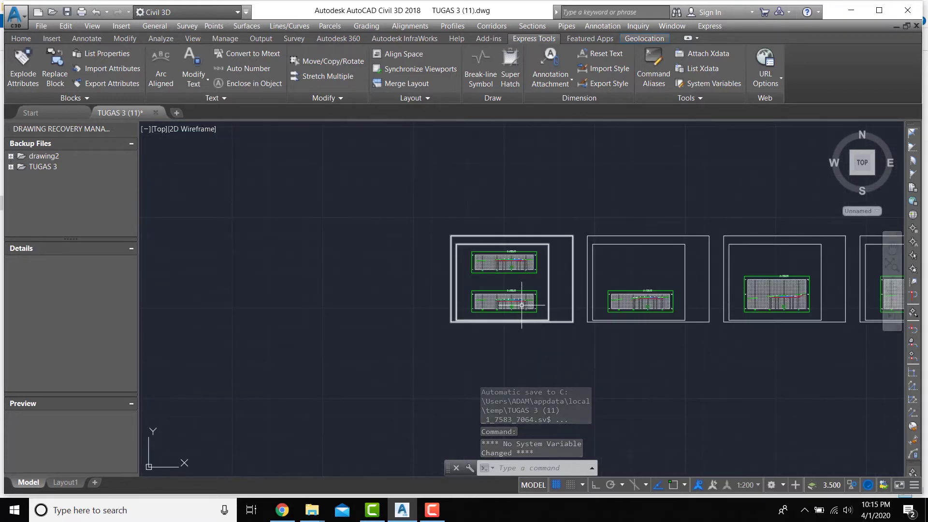
{"action": "scroll", "coordinate": [538, 268], "scroll_direction": "up", "scroll_amount": 6}
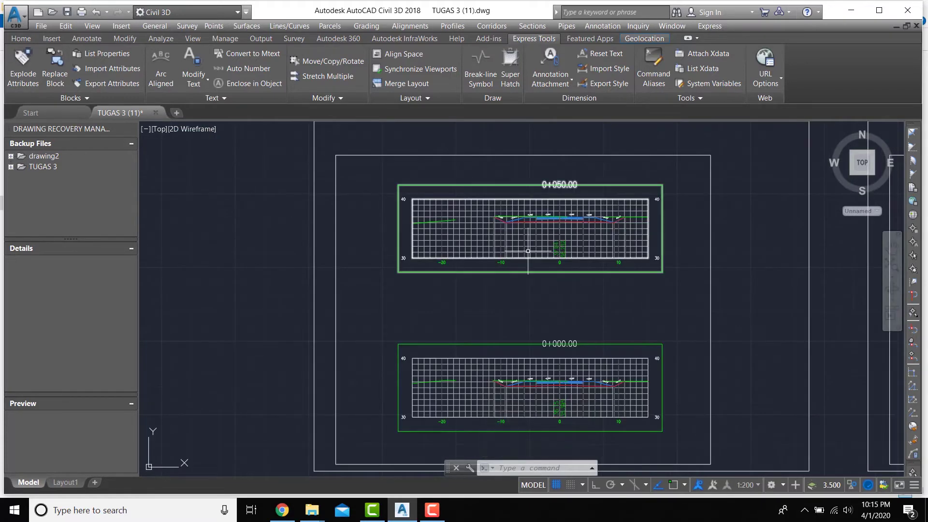
{"action": "middle_click_drag", "start_coordinate": [527, 184], "coordinate": [502, 305]}
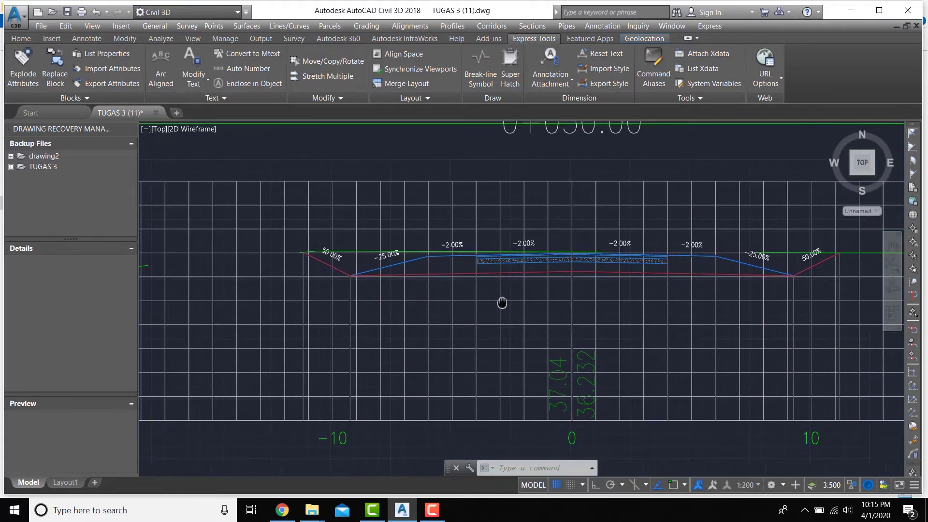
{"action": "scroll", "coordinate": [536, 263], "scroll_direction": "up", "scroll_amount": 2}
{"action": "scroll", "coordinate": [536, 264], "scroll_direction": "up", "scroll_amount": 2}
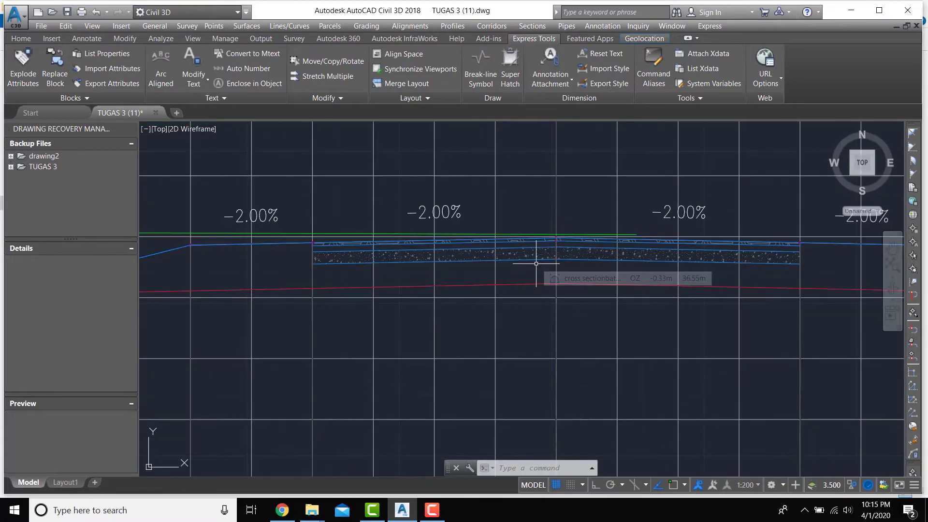
{"action": "scroll", "coordinate": [535, 249], "scroll_direction": "up", "scroll_amount": 2}
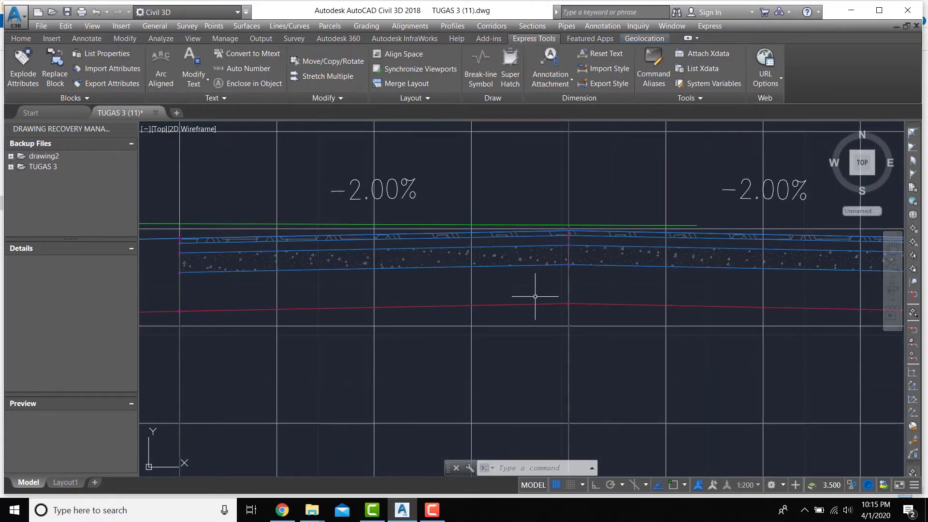
{"action": "scroll", "coordinate": [536, 346], "scroll_direction": "down", "scroll_amount": 3}
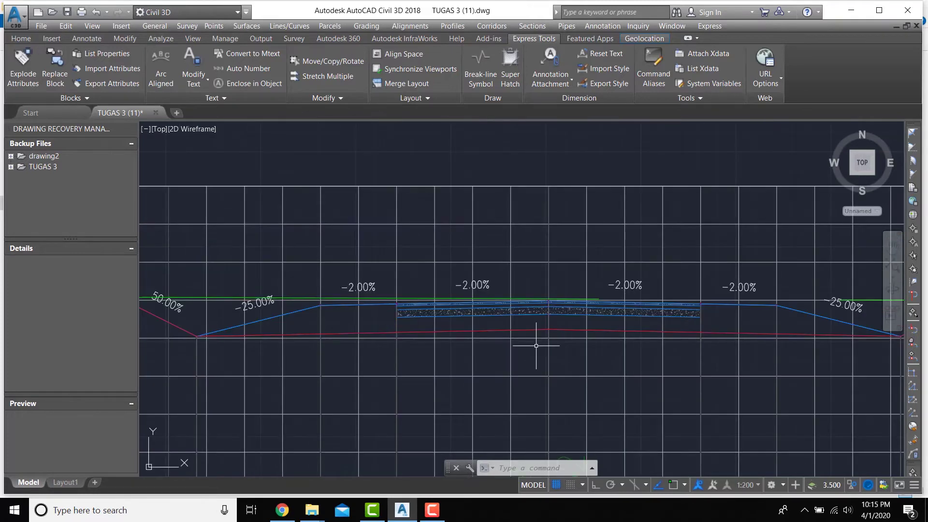
{"action": "scroll", "coordinate": [527, 334], "scroll_direction": "down", "scroll_amount": 1}
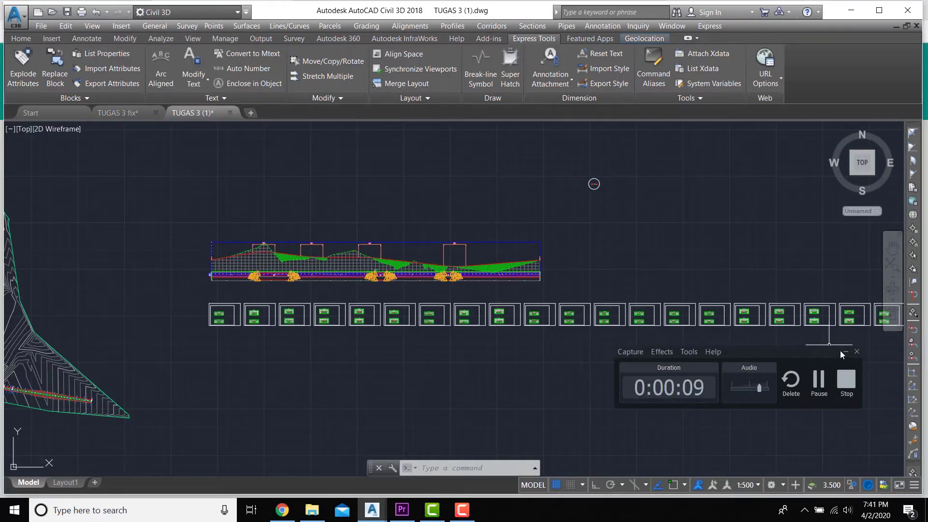
Start another set of multiple section views, prefix the section view name template with "CROSS SECTION BATU 2", and proceed to section placement
{"action": "left_click", "coordinate": [844, 353]}
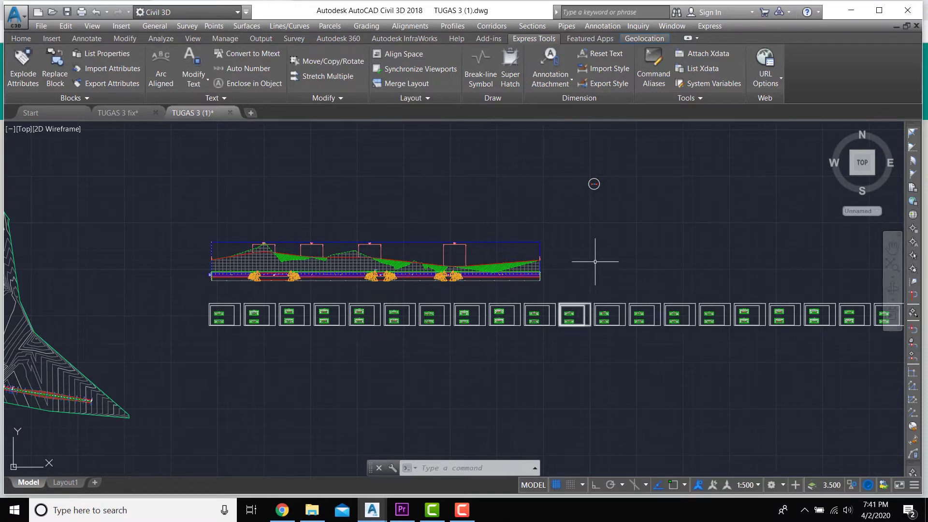
{"action": "left_click", "coordinate": [527, 29]}
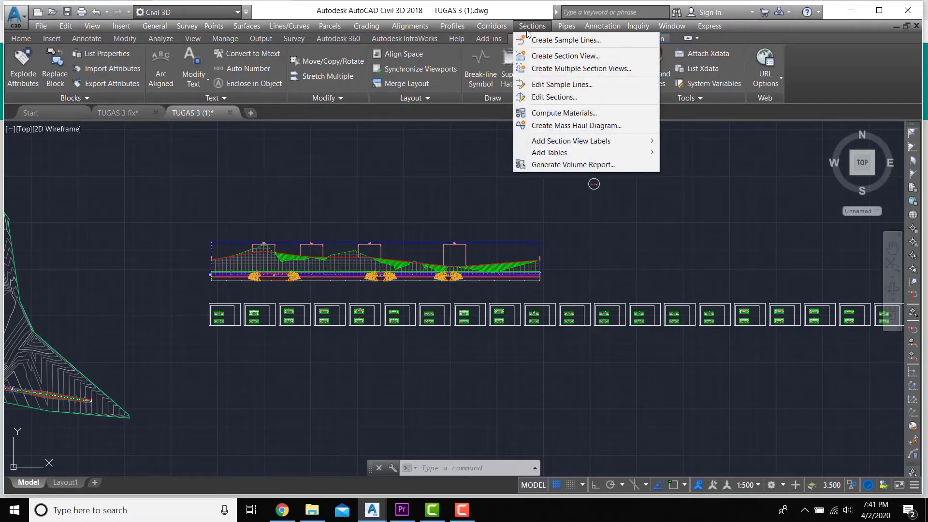
{"action": "left_click", "coordinate": [544, 69]}
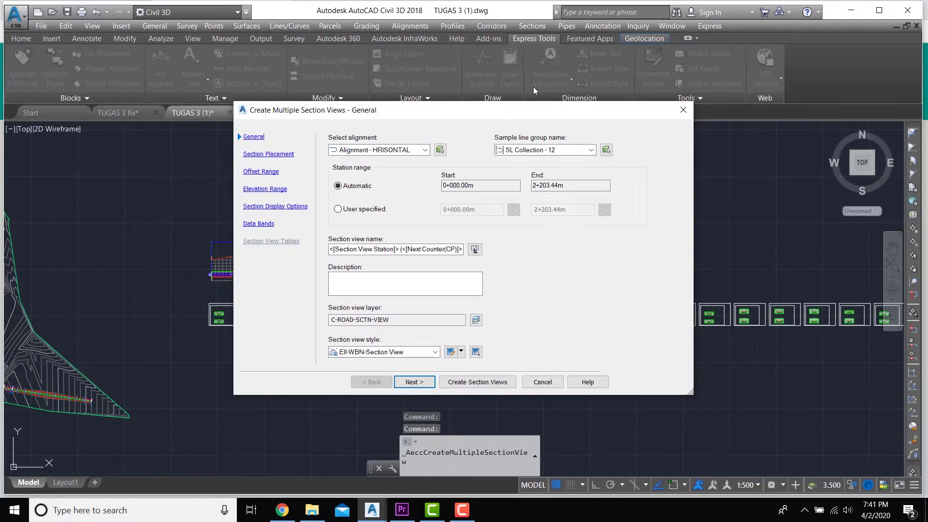
{"action": "left_click", "coordinate": [329, 249]}
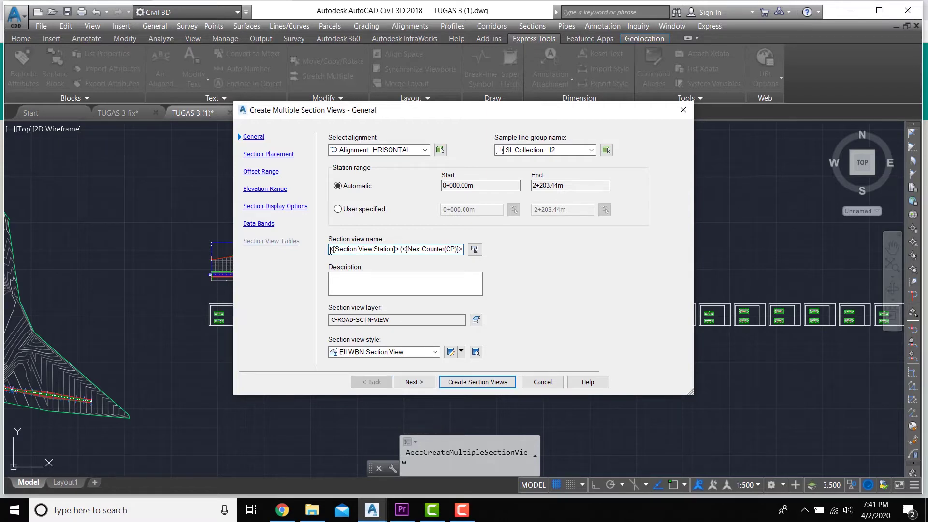
{"action": "type", "text": "CROSS SE"}
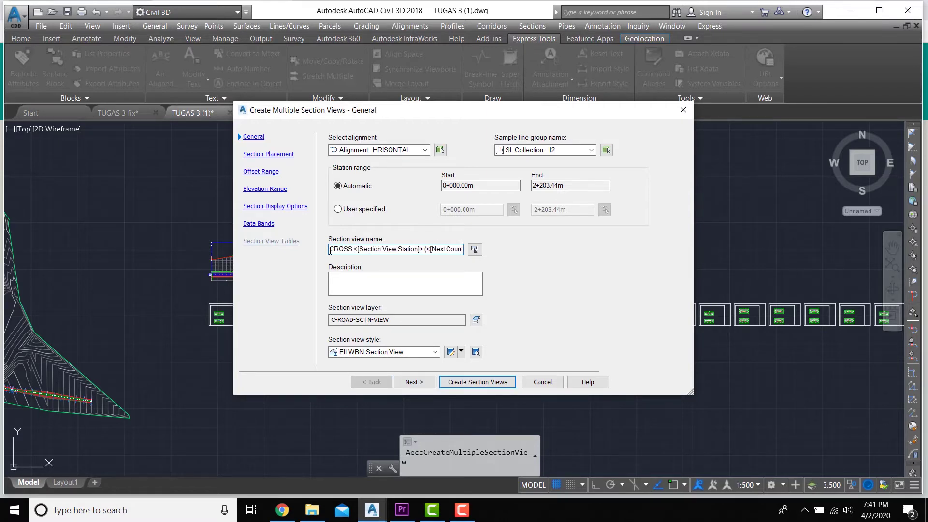
{"action": "type", "text": "CTI"}
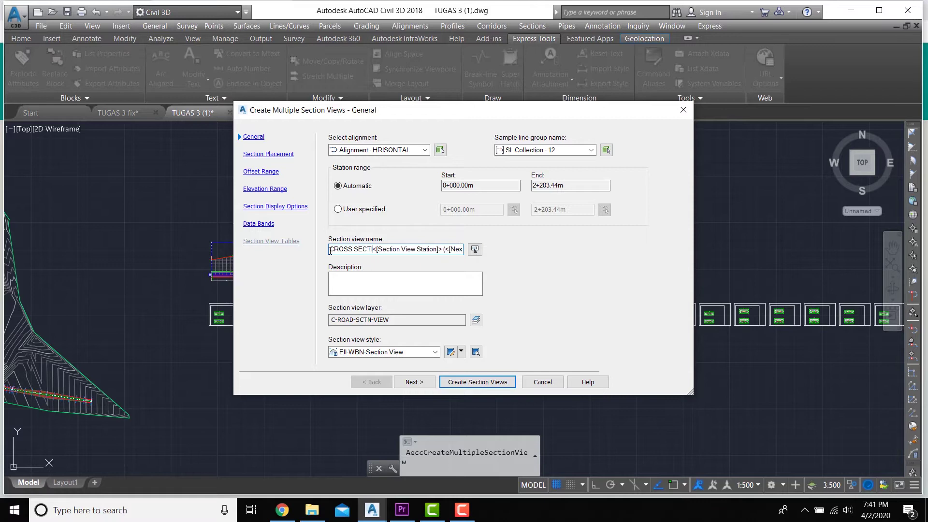
{"action": "type", "text": "ON BATU 2"}
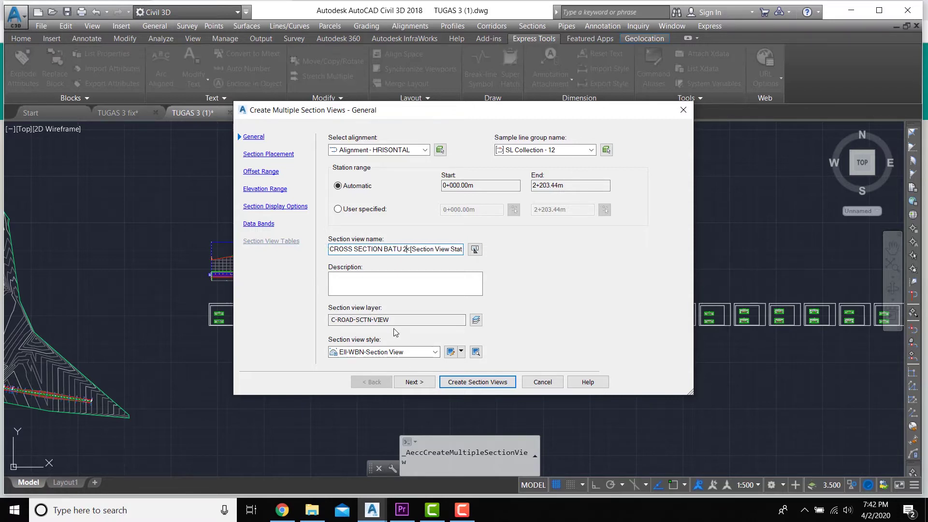
{"action": "left_click", "coordinate": [415, 382]}
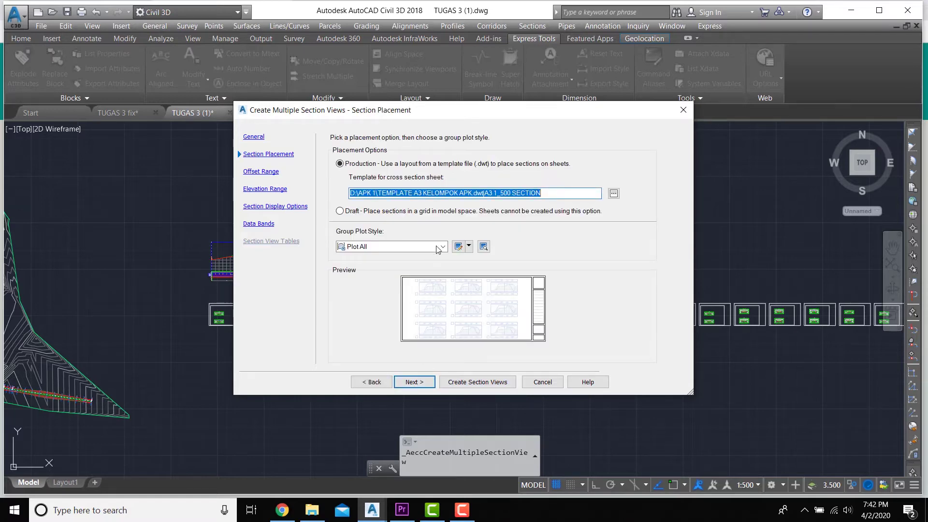
Select the A3 1_200 SECTION layout as the cross-section sheet template and keep the current offset range, elevation range and section display settings
{"action": "left_click", "coordinate": [614, 194]}
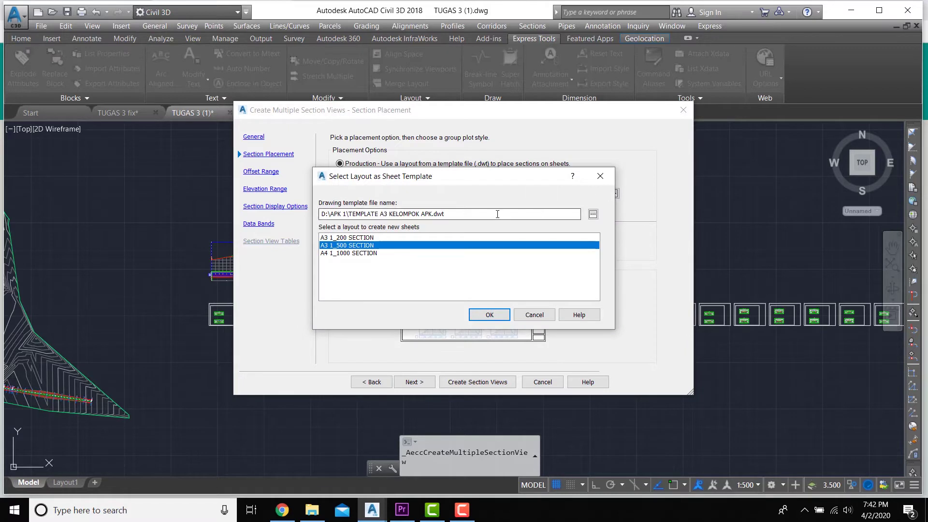
{"action": "left_click", "coordinate": [396, 237]}
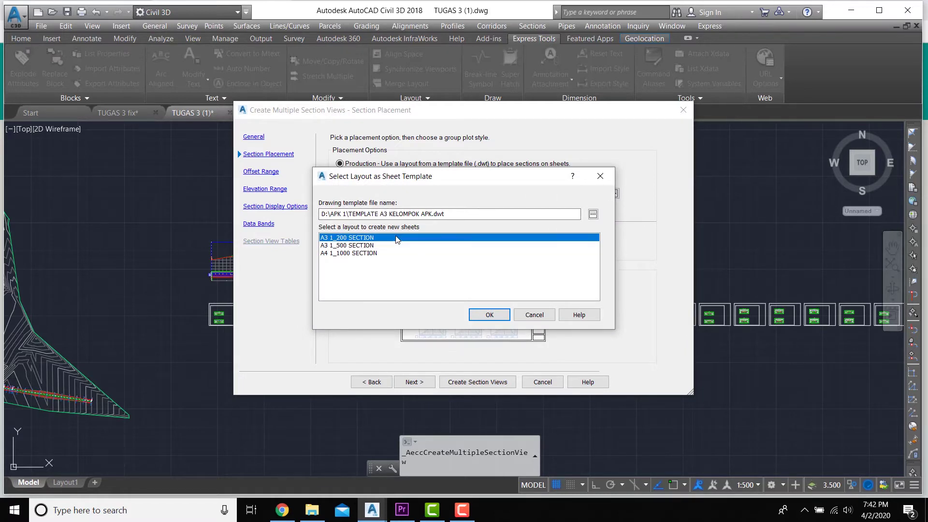
{"action": "left_click", "coordinate": [498, 315]}
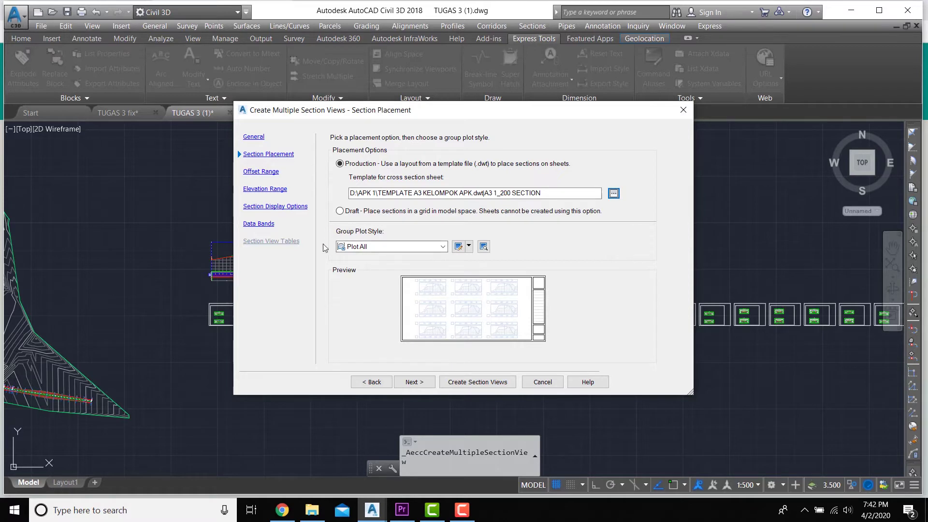
{"action": "left_click", "coordinate": [415, 386]}
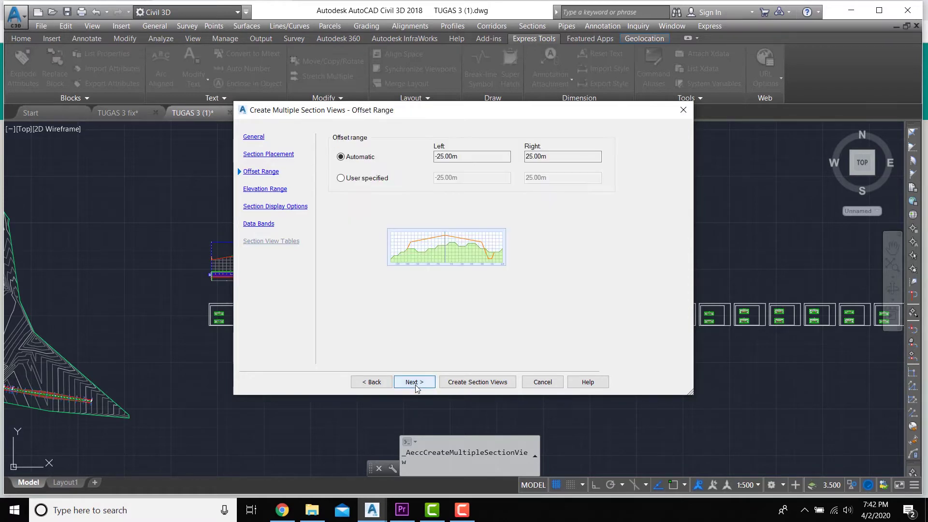
{"action": "left_click", "coordinate": [416, 386]}
{"action": "left_click", "coordinate": [415, 385]}
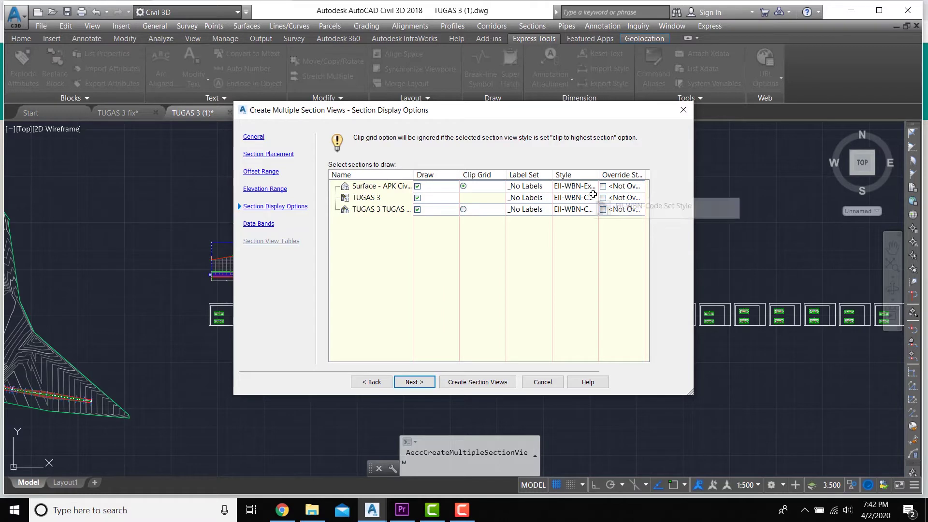
{"action": "left_click", "coordinate": [416, 383]}
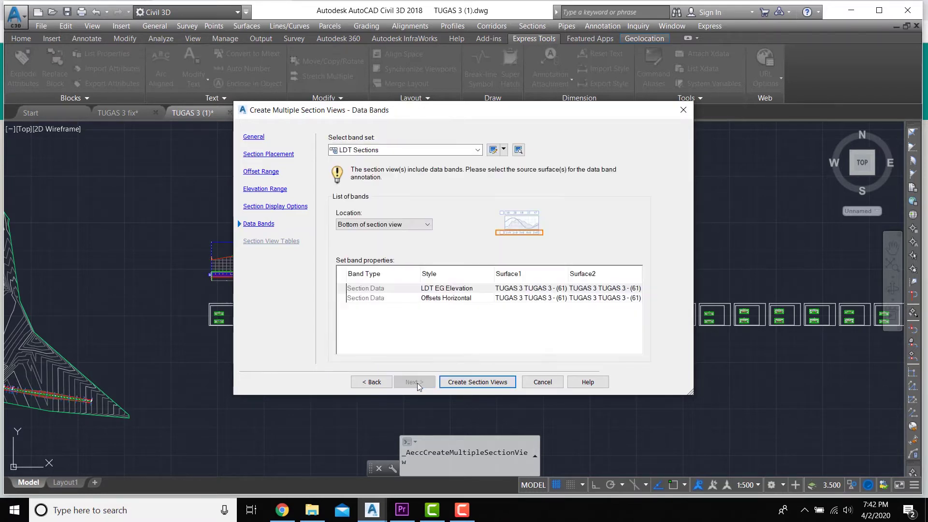
Assign Surface - APK Civil 3D as Surface1 for both the LDT EG Elevation and Offsets Horizontal bands
{"action": "left_click", "coordinate": [518, 289]}
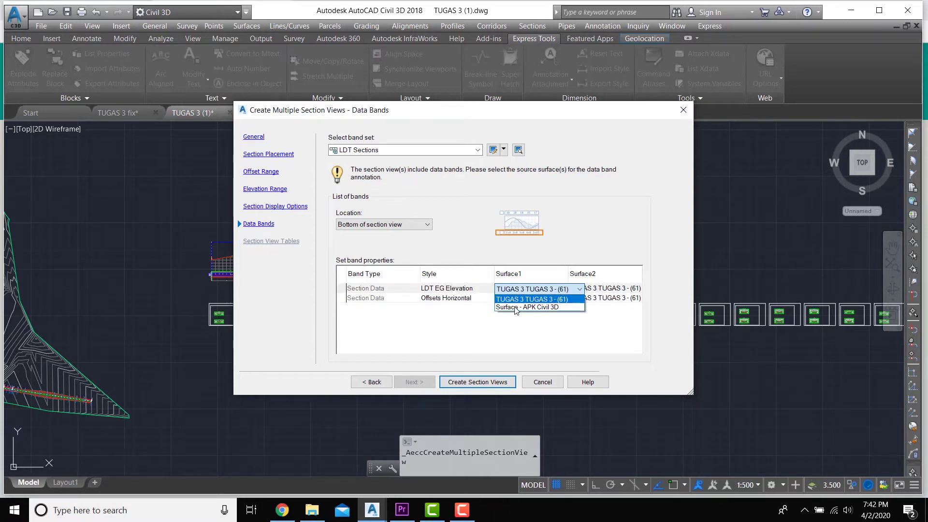
{"action": "left_click", "coordinate": [516, 308]}
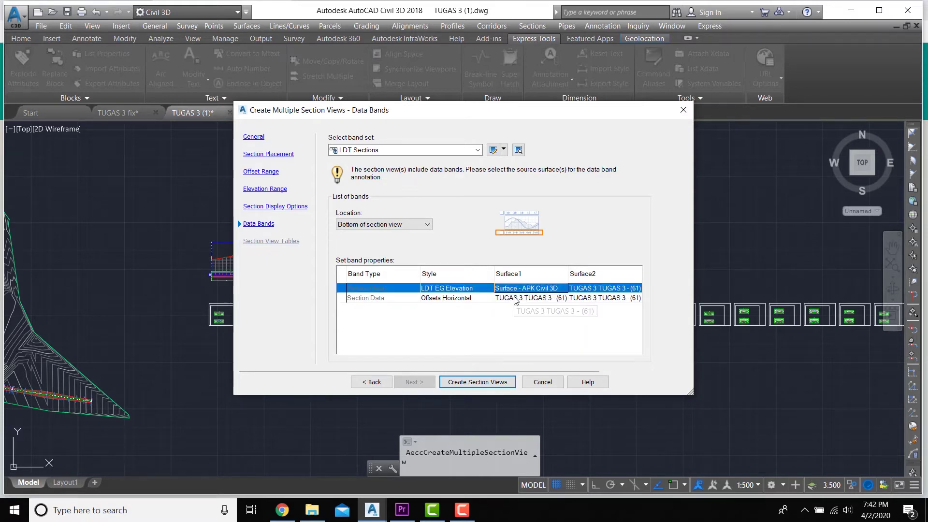
{"action": "left_click", "coordinate": [516, 299]}
{"action": "left_click", "coordinate": [515, 299]}
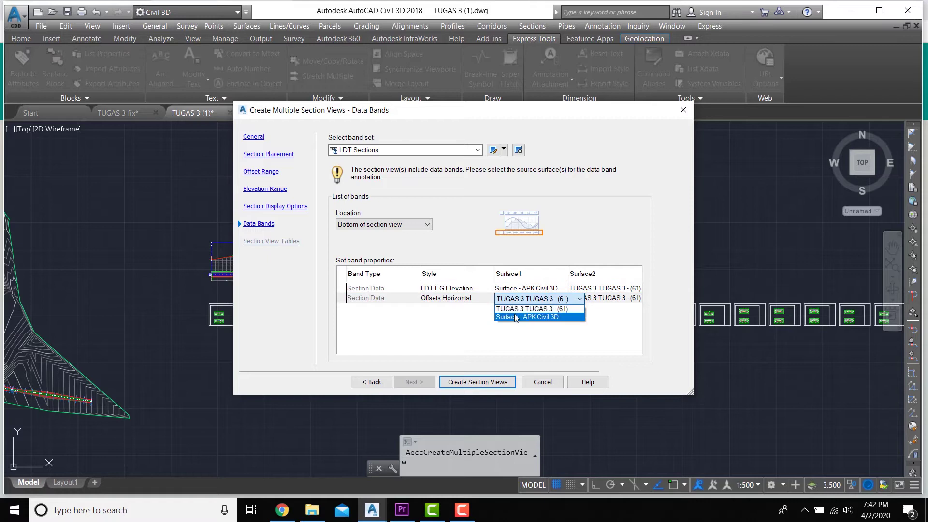
{"action": "left_click", "coordinate": [517, 318]}
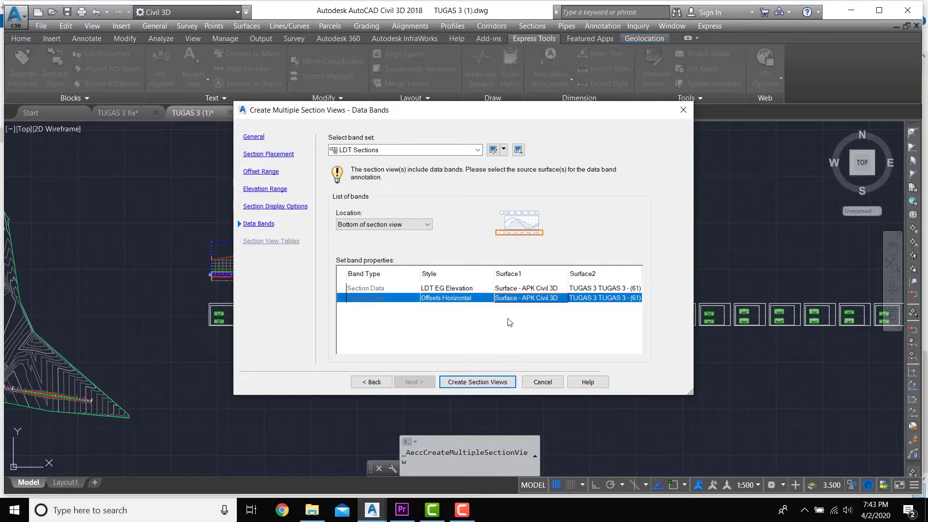
Create the section views with their origin just below the west end of the existing row of section sheets
{"action": "left_click", "coordinate": [478, 382]}
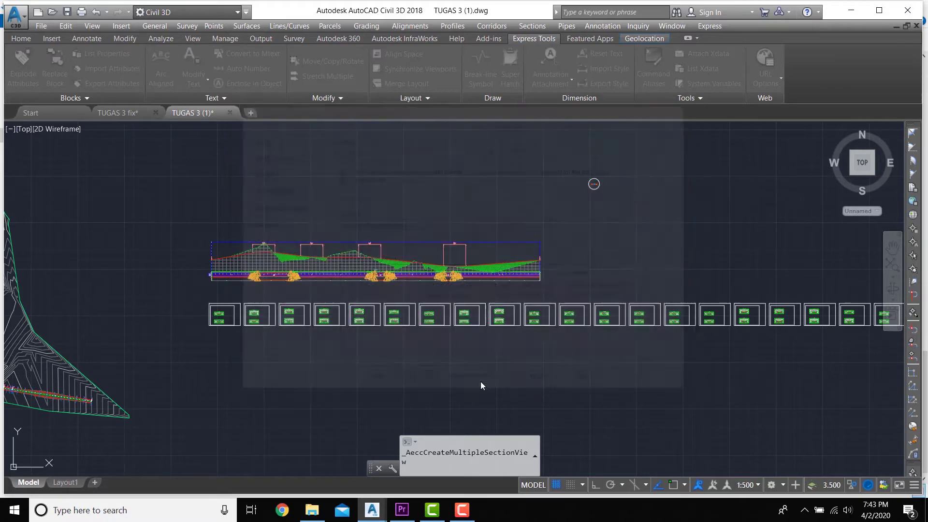
{"action": "left_click", "coordinate": [210, 353]}
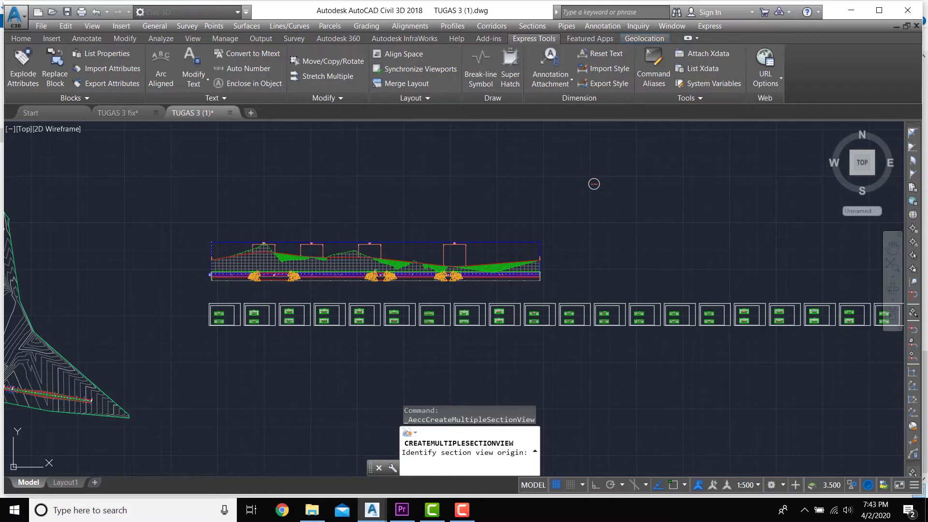
{"action": "left_click", "coordinate": [211, 352]}
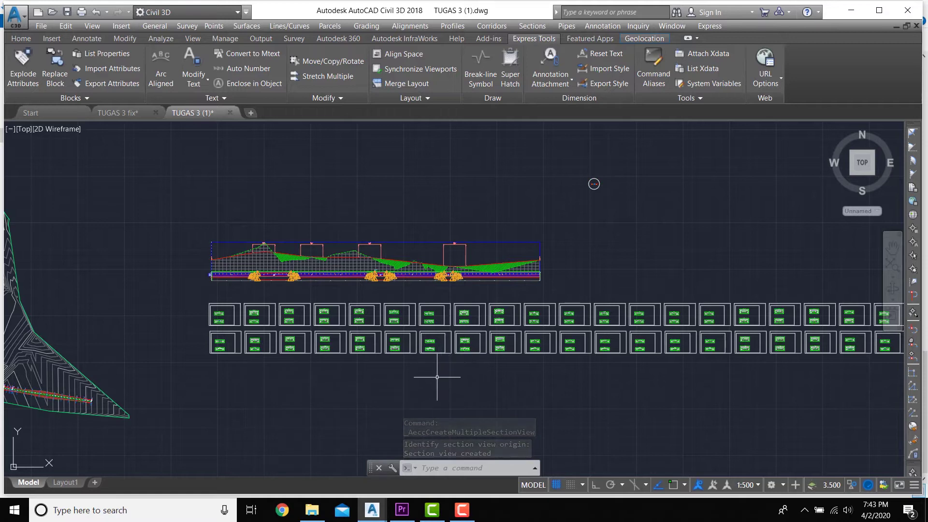
Set the annotation scale of the model view to 1:200
{"action": "mouse_move", "coordinate": [655, 425]}
{"action": "middle_mouse_down"}
{"action": "mouse_move", "coordinate": [626, 386]}
{"action": "mouse_move", "coordinate": [580, 376]}
{"action": "middle_mouse_up"}
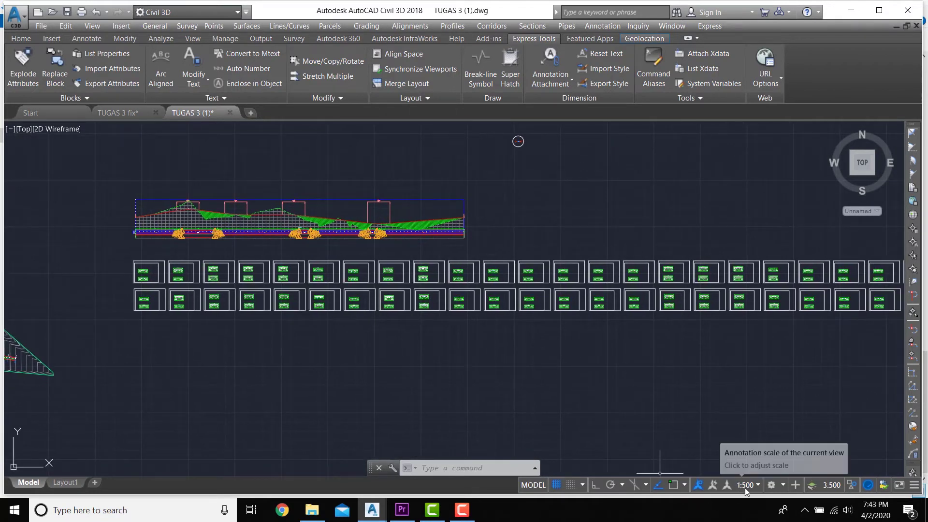
{"action": "scroll", "coordinate": [559, 311], "scroll_direction": "down", "scroll_amount": 4}
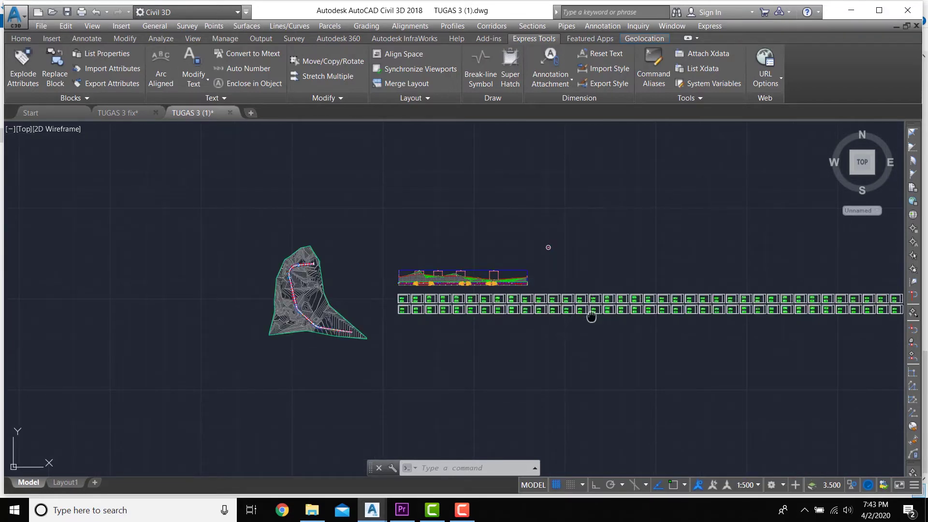
{"action": "middle_click_drag", "start_coordinate": [590, 317], "coordinate": [360, 308]}
{"action": "scroll", "coordinate": [201, 334], "scroll_direction": "up", "scroll_amount": 6}
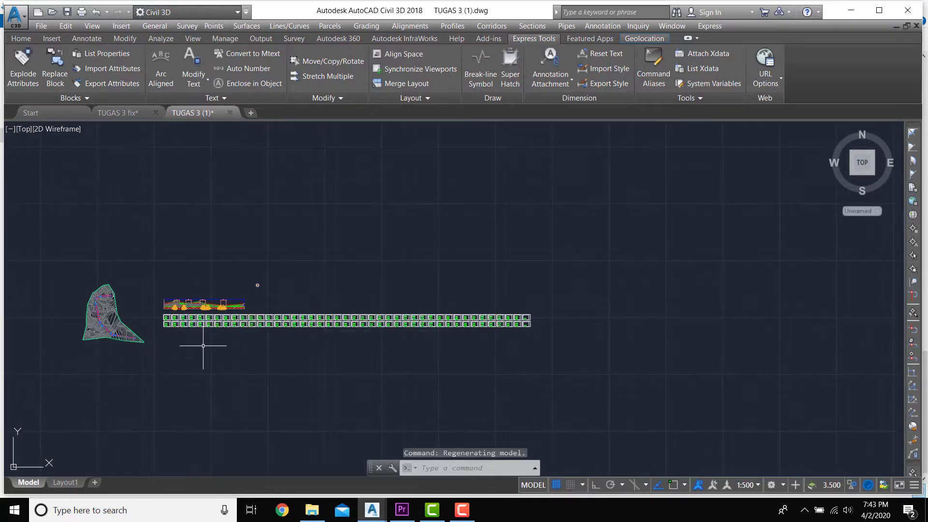
{"action": "scroll", "coordinate": [253, 256], "scroll_direction": "down", "scroll_amount": 3}
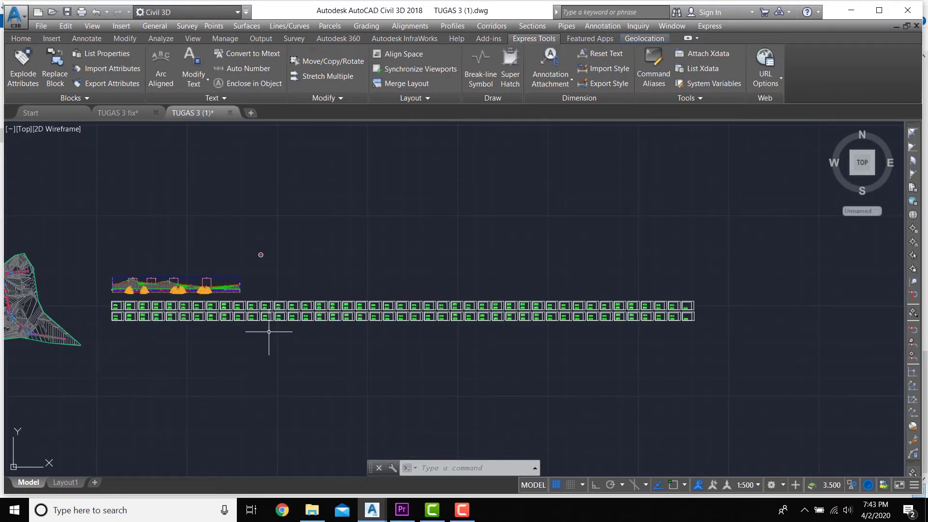
{"action": "left_click", "coordinate": [759, 486]}
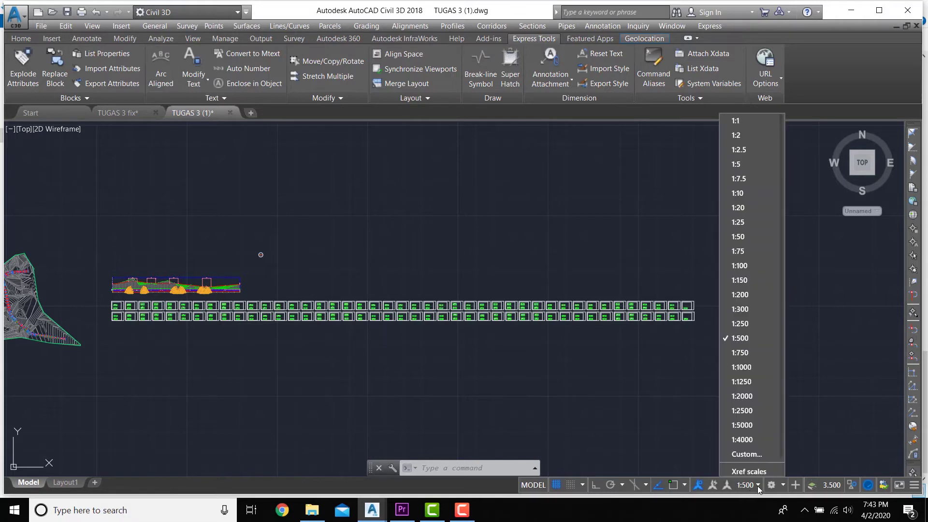
{"action": "left_click", "coordinate": [740, 291]}
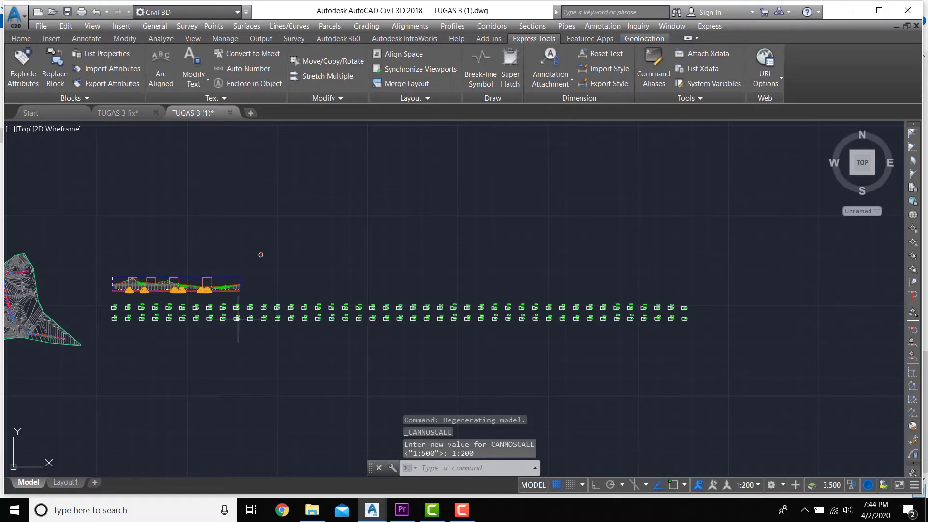
Select the third section sheet in the lower row and edit its group plot style to rearrange the section sheets
{"action": "scroll", "coordinate": [213, 308], "scroll_direction": "up", "scroll_amount": 4}
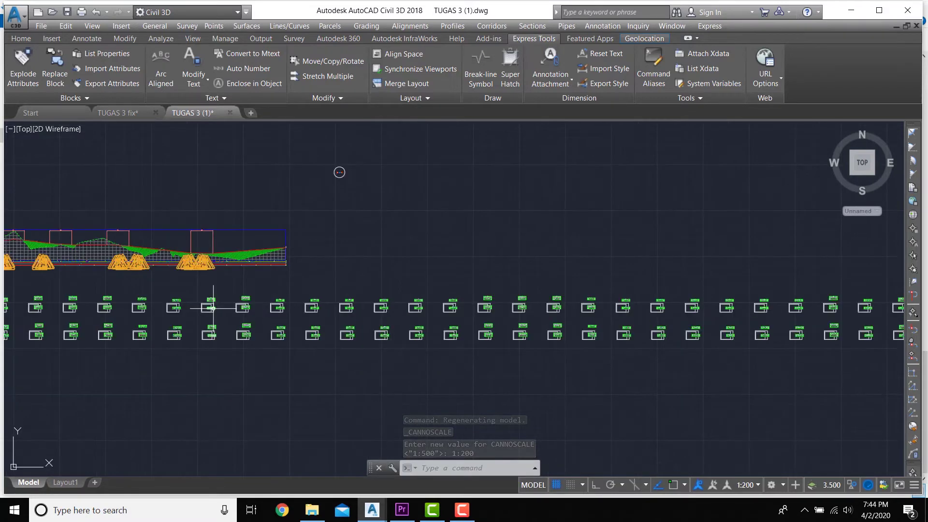
{"action": "middle_click_drag", "start_coordinate": [213, 308], "coordinate": [323, 315]}
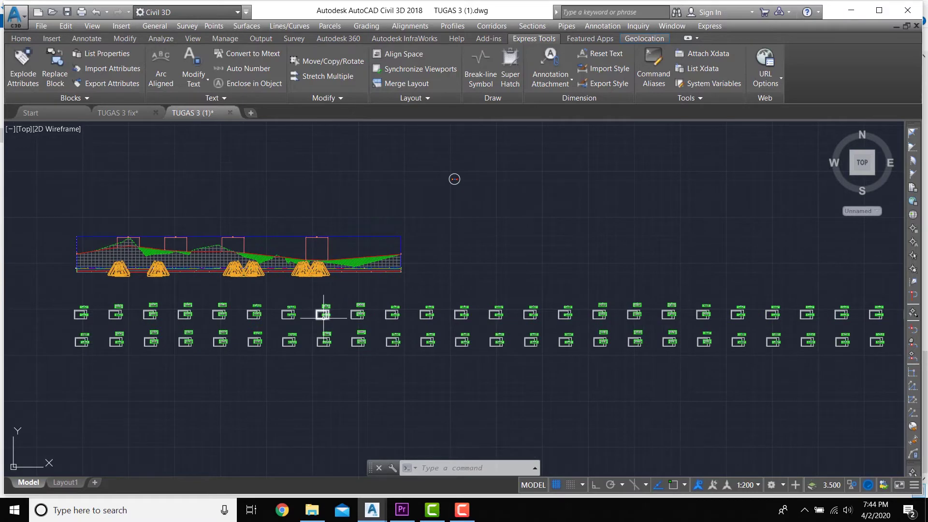
{"action": "scroll", "coordinate": [324, 315], "scroll_direction": "down", "scroll_amount": 2}
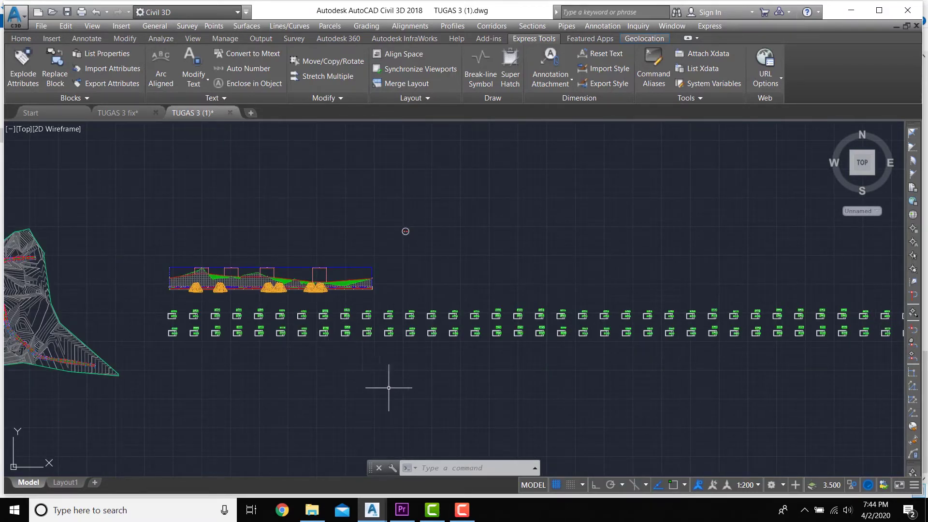
{"action": "scroll", "coordinate": [213, 332], "scroll_direction": "up", "scroll_amount": 5}
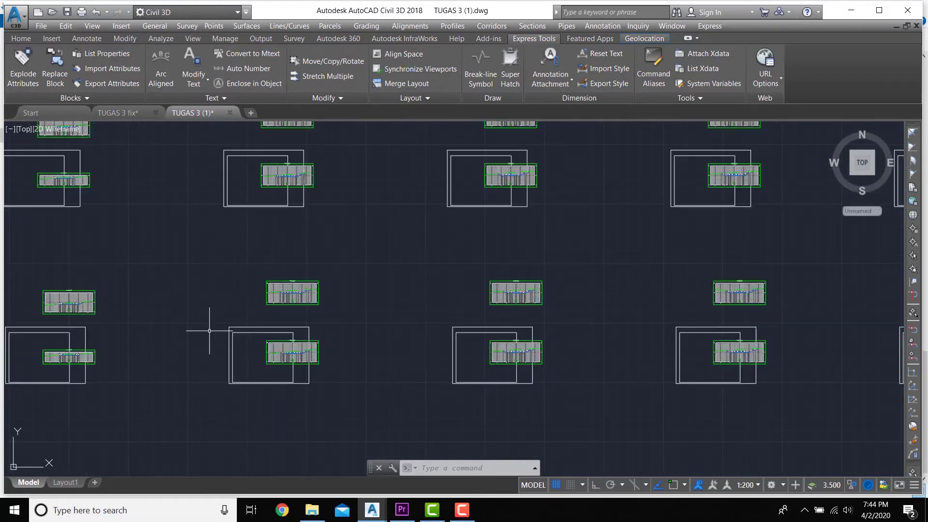
{"action": "scroll", "coordinate": [237, 341], "scroll_direction": "up", "scroll_amount": 2}
{"action": "left_click", "coordinate": [227, 348]}
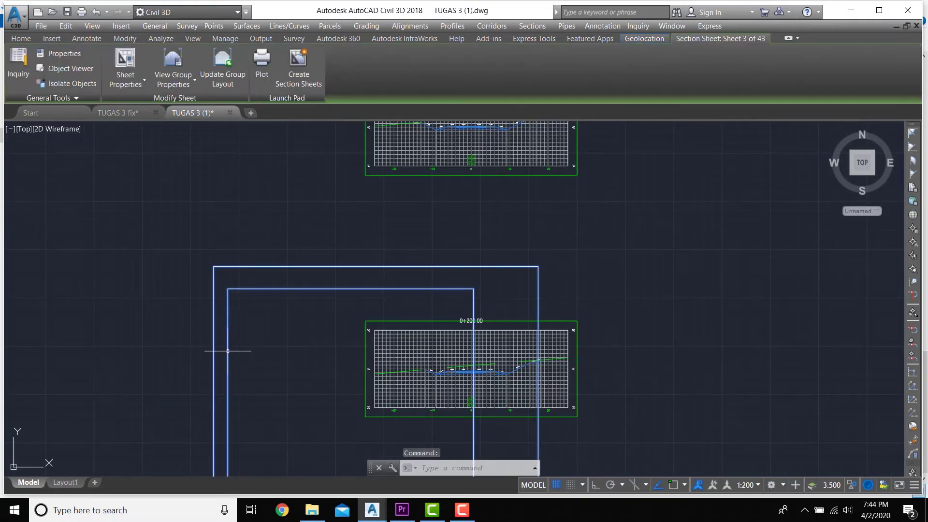
{"action": "scroll", "coordinate": [227, 350], "scroll_direction": "down", "scroll_amount": 2}
{"action": "scroll", "coordinate": [228, 350], "scroll_direction": "down", "scroll_amount": 2}
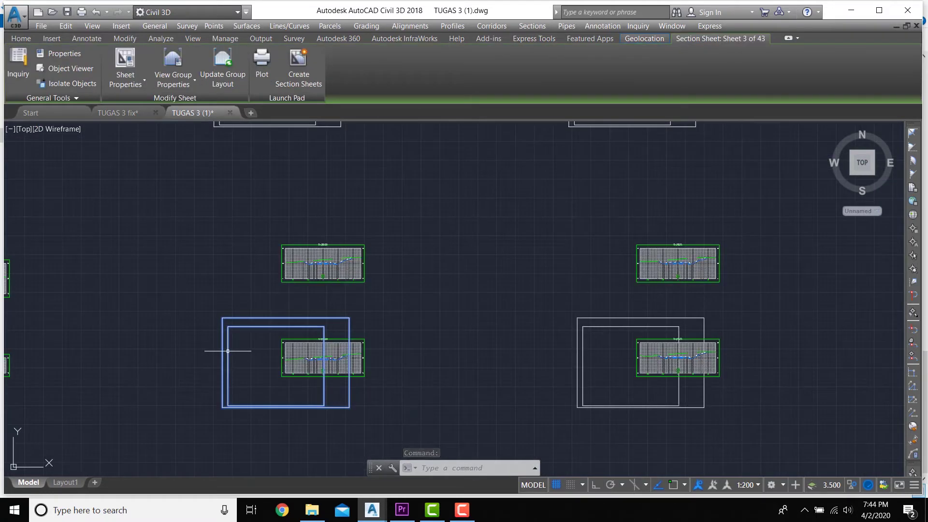
{"action": "right_click", "coordinate": [228, 351]}
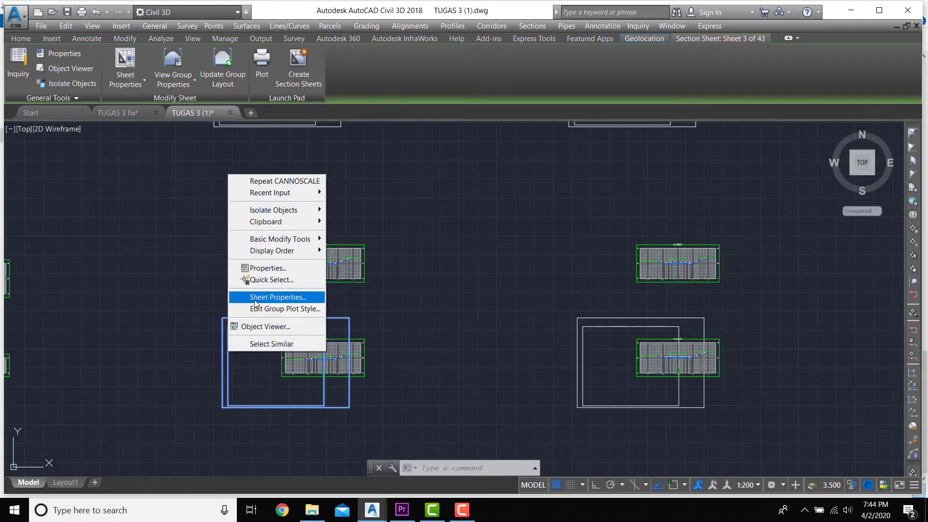
{"action": "left_click", "coordinate": [270, 309]}
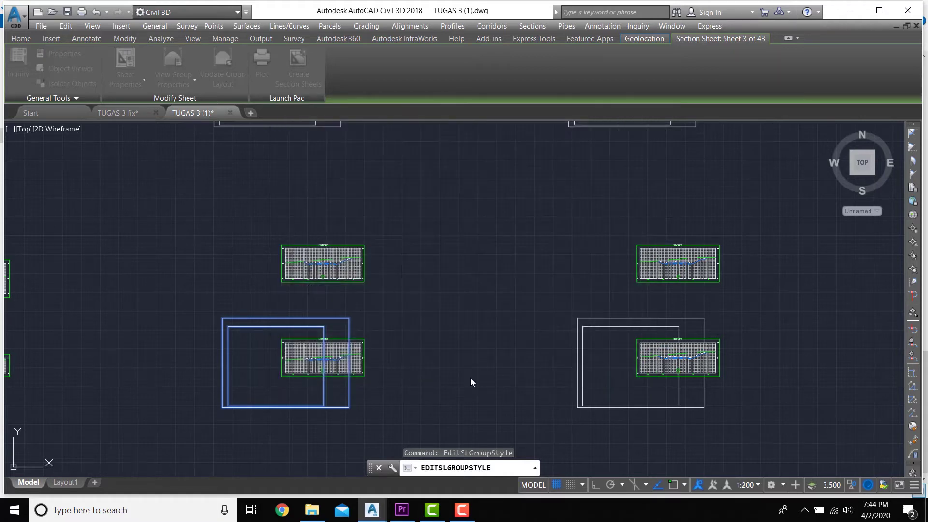
Examine how the section views sit within the sheet frames in both rows, particularly around station 0+260.51
{"action": "scroll", "coordinate": [348, 388], "scroll_direction": "up", "scroll_amount": 5}
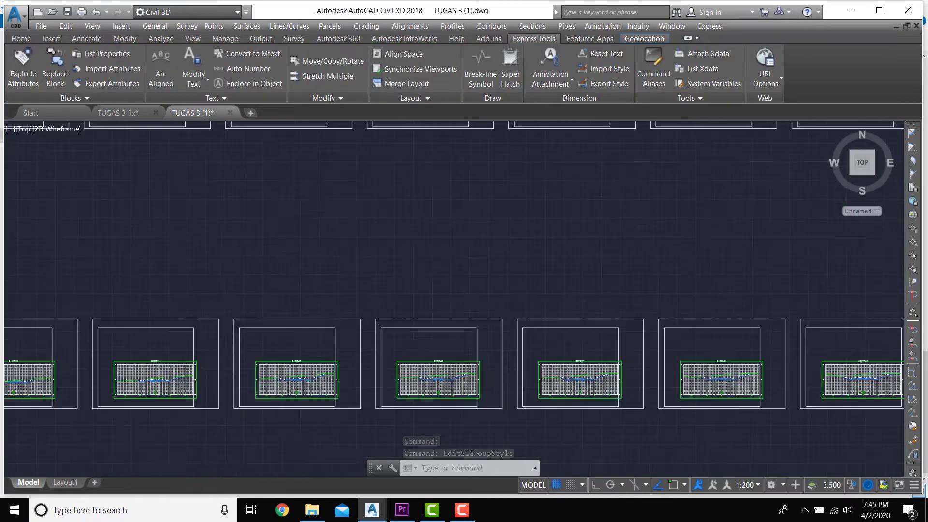
{"action": "middle_click_drag", "start_coordinate": [348, 388], "coordinate": [400, 348]}
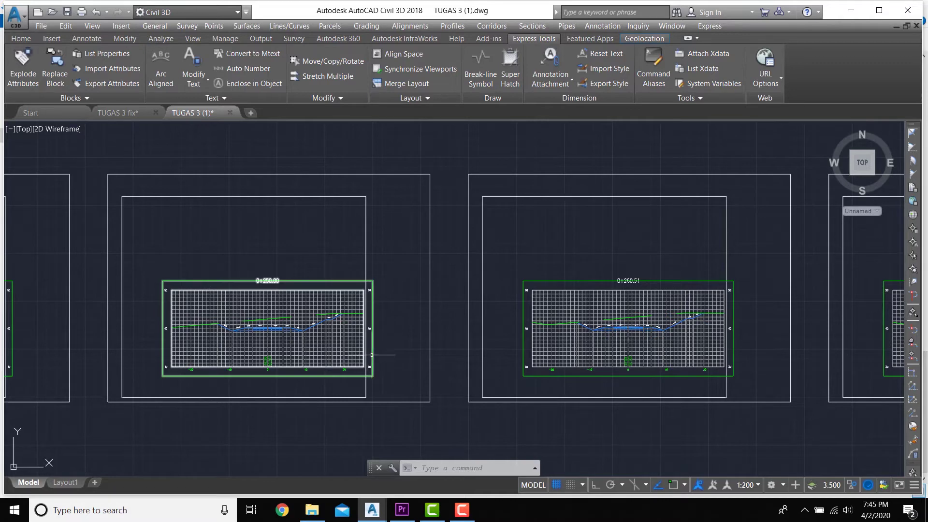
{"action": "scroll", "coordinate": [372, 353], "scroll_direction": "down", "scroll_amount": 8}
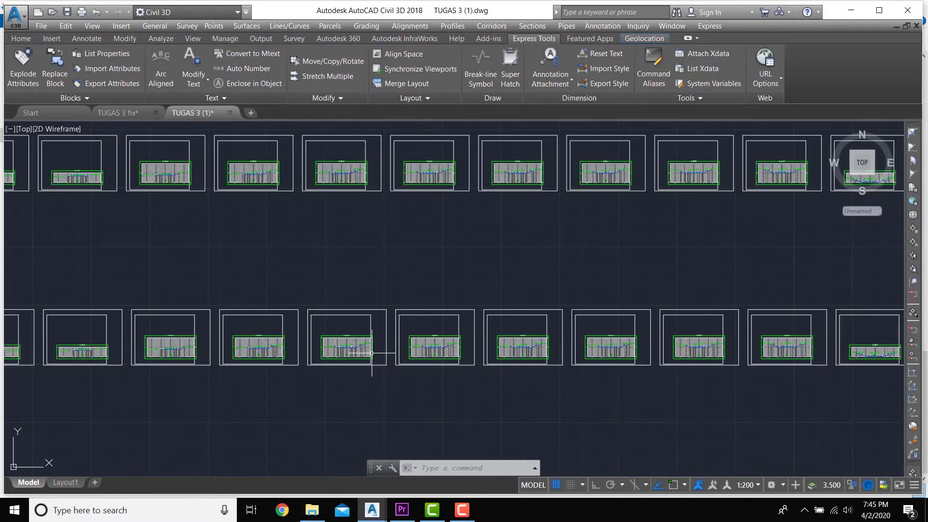
{"action": "middle_click_drag", "start_coordinate": [318, 366], "coordinate": [265, 376]}
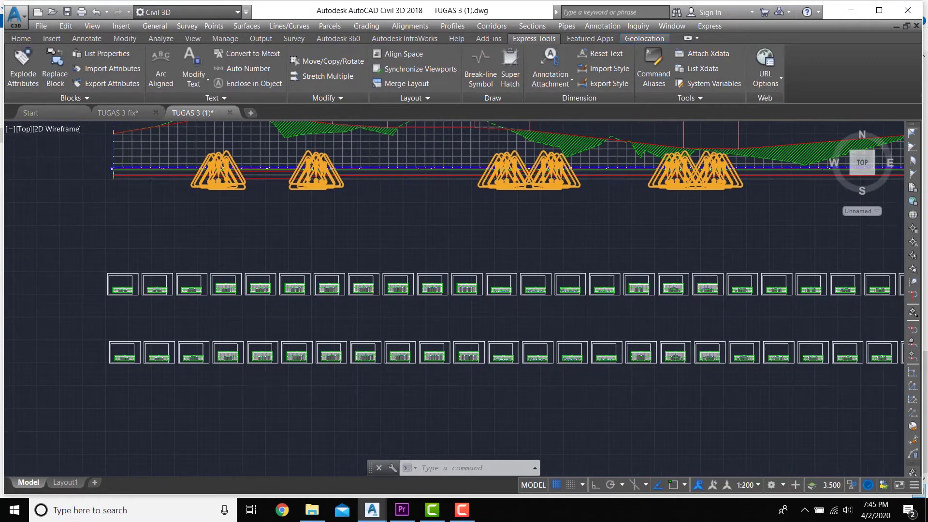
{"action": "scroll", "coordinate": [290, 372], "scroll_direction": "down", "scroll_amount": 5}
{"action": "scroll", "coordinate": [321, 368], "scroll_direction": "down", "scroll_amount": 2}
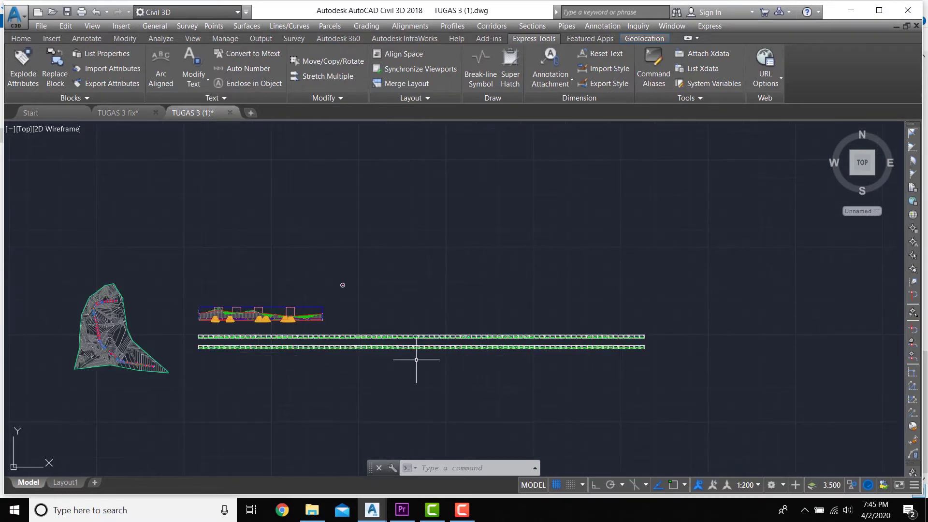
{"action": "scroll", "coordinate": [245, 356], "scroll_direction": "up", "scroll_amount": 8}
{"action": "middle_click_drag", "start_coordinate": [607, 375], "coordinate": [561, 369]}
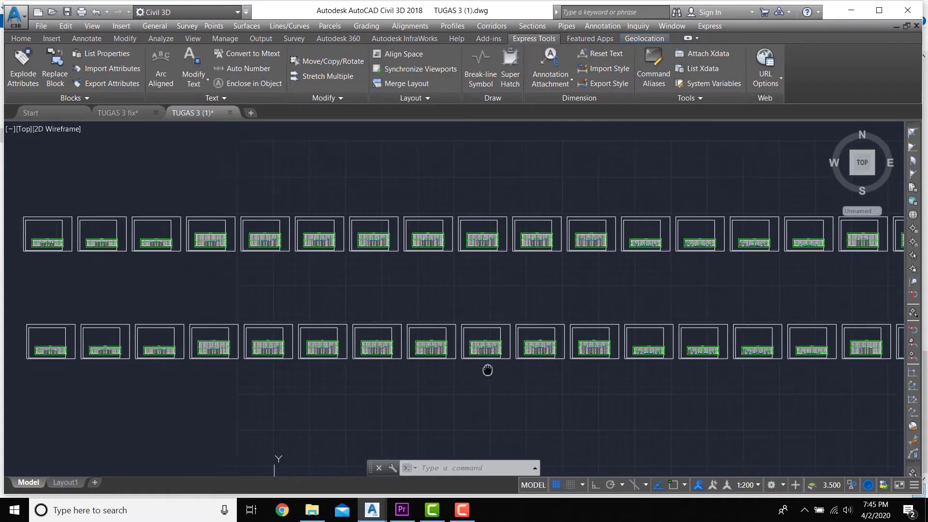
{"action": "scroll", "coordinate": [403, 390], "scroll_direction": "up", "scroll_amount": 5}
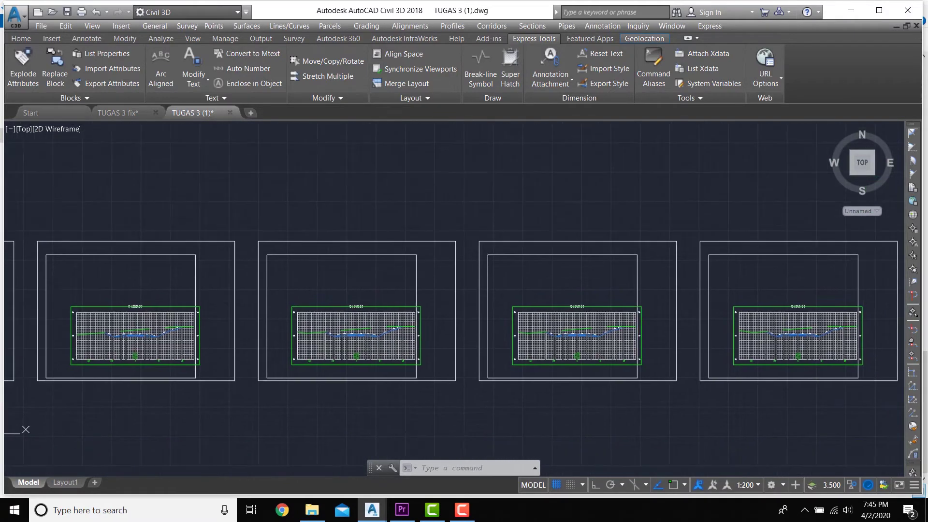
{"action": "scroll", "coordinate": [414, 294], "scroll_direction": "up", "scroll_amount": 3}
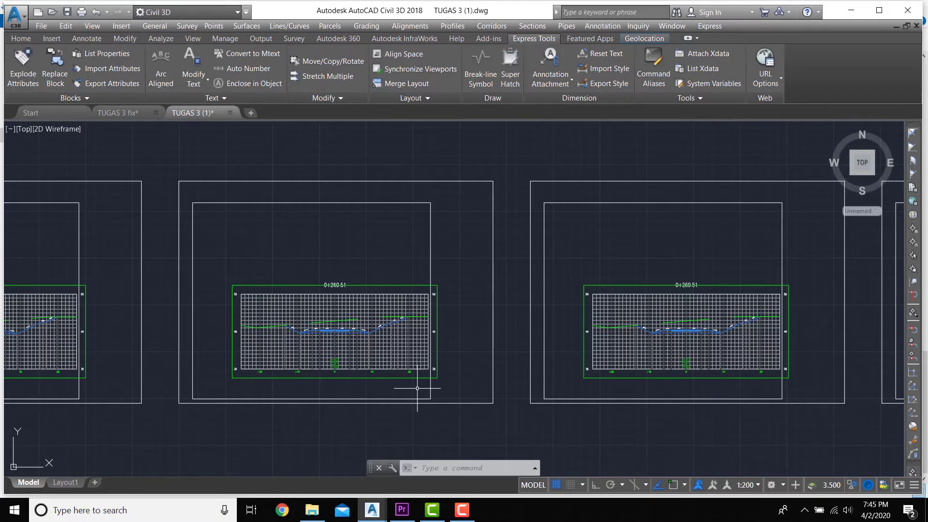
Edit the section sheets' group plot style with a plot area grid of 20/7.5 mm horizontal major/minor and 5/2.5 mm vertical major/minor
{"action": "left_click", "coordinate": [179, 308]}
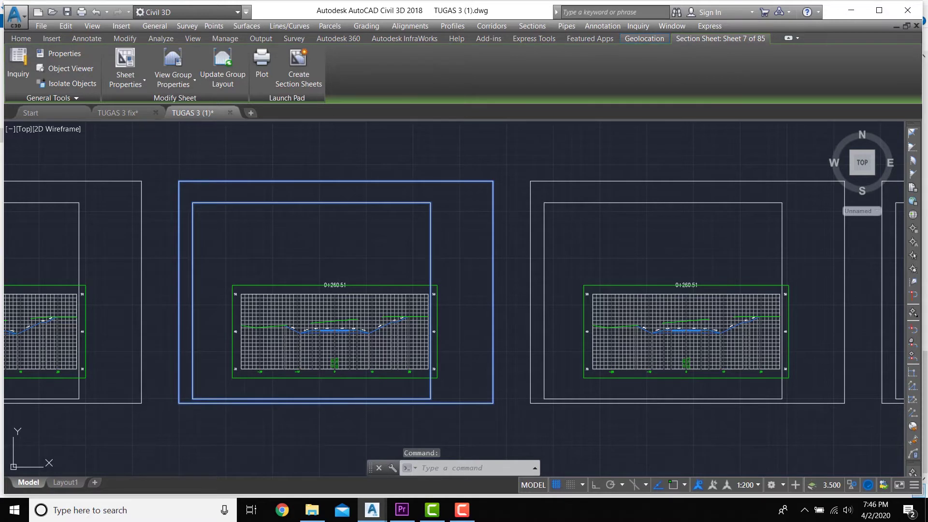
{"action": "right_click", "coordinate": [178, 299]}
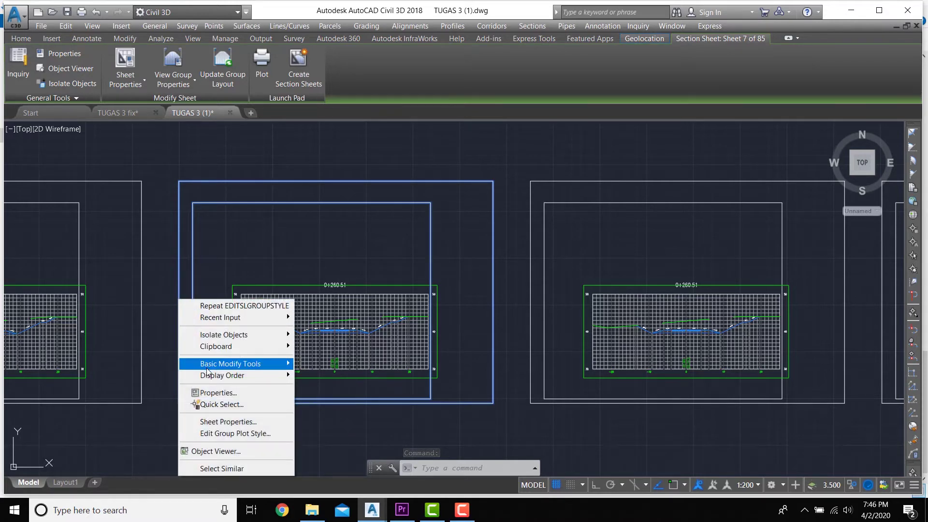
{"action": "left_click", "coordinate": [224, 434]}
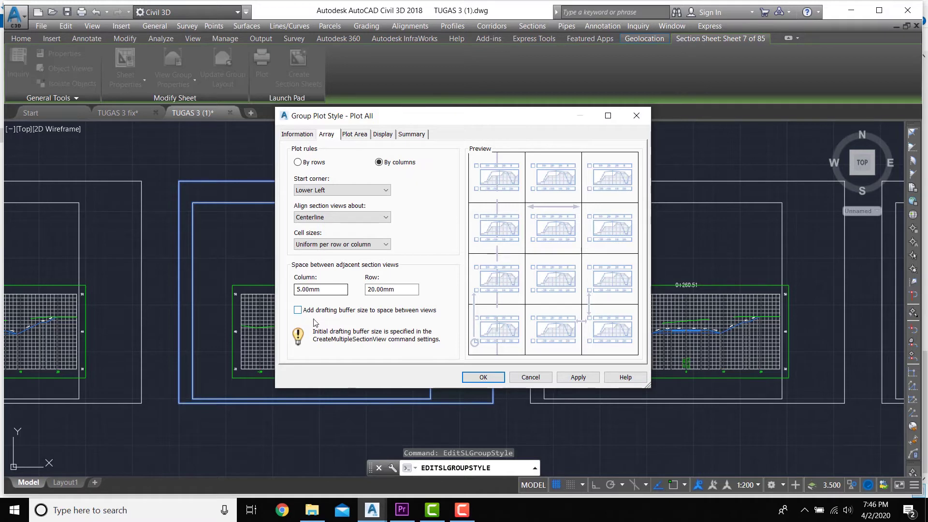
{"action": "key", "text": "Tab"}
{"action": "left_click", "coordinate": [355, 134]}
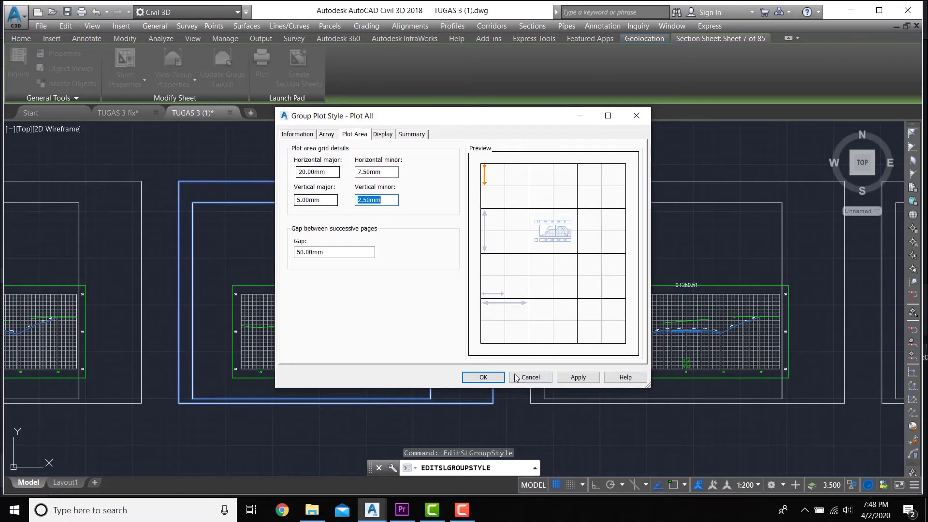
{"action": "left_click", "coordinate": [300, 172]}
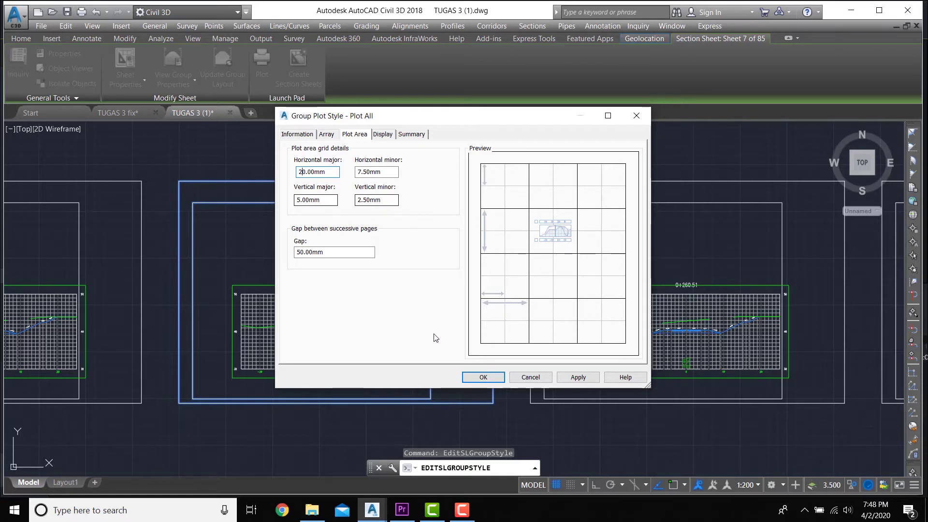
{"action": "left_click", "coordinate": [475, 378]}
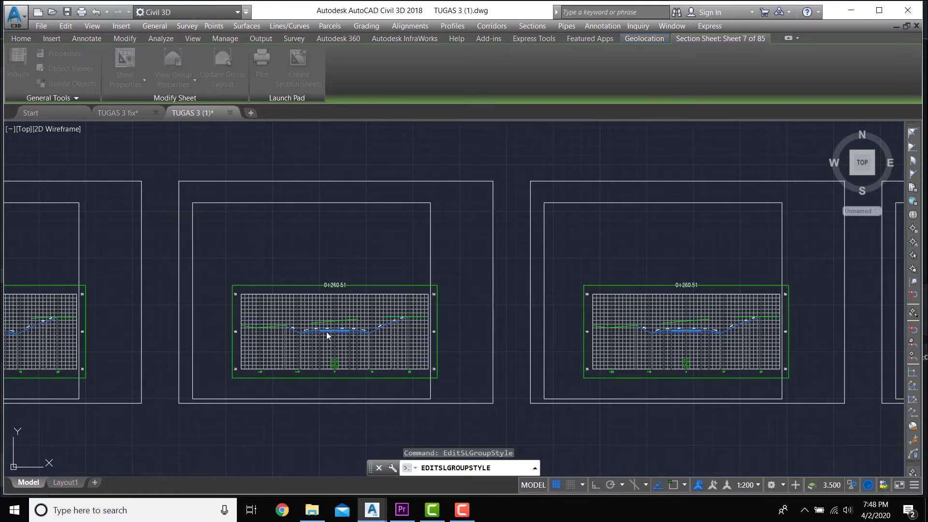
Examine how the section views around stations 0+260.51 and 0+265.51 sit within the inner sheet frames along the row
{"action": "scroll", "coordinate": [383, 360], "scroll_direction": "down", "scroll_amount": 2}
{"action": "scroll", "coordinate": [383, 361], "scroll_direction": "up", "scroll_amount": 3}
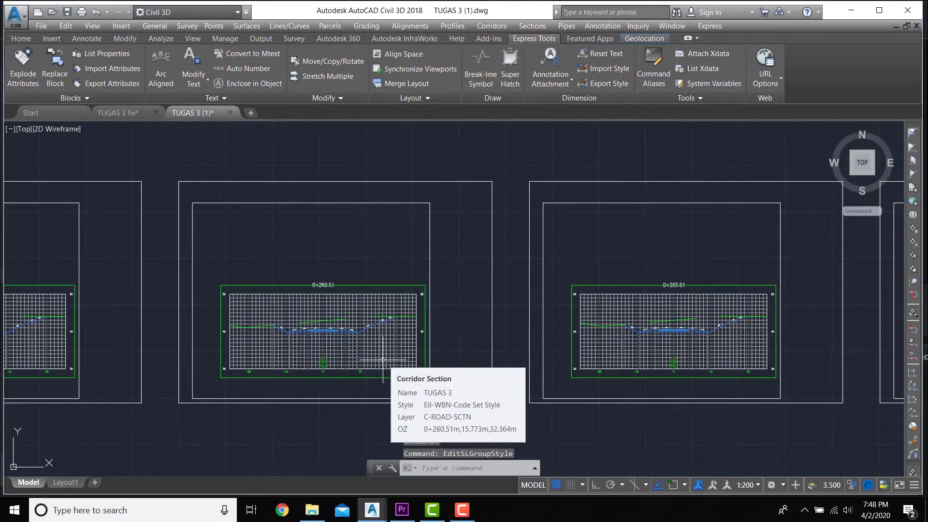
{"action": "middle_click_drag", "start_coordinate": [382, 358], "coordinate": [434, 431]}
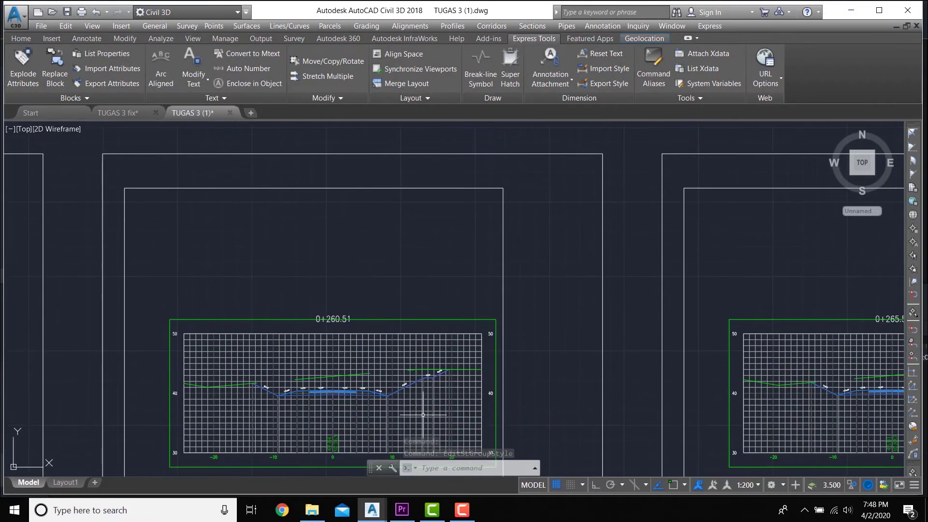
{"action": "scroll", "coordinate": [401, 387], "scroll_direction": "down", "scroll_amount": 3}
{"action": "scroll", "coordinate": [398, 376], "scroll_direction": "up", "scroll_amount": 1}
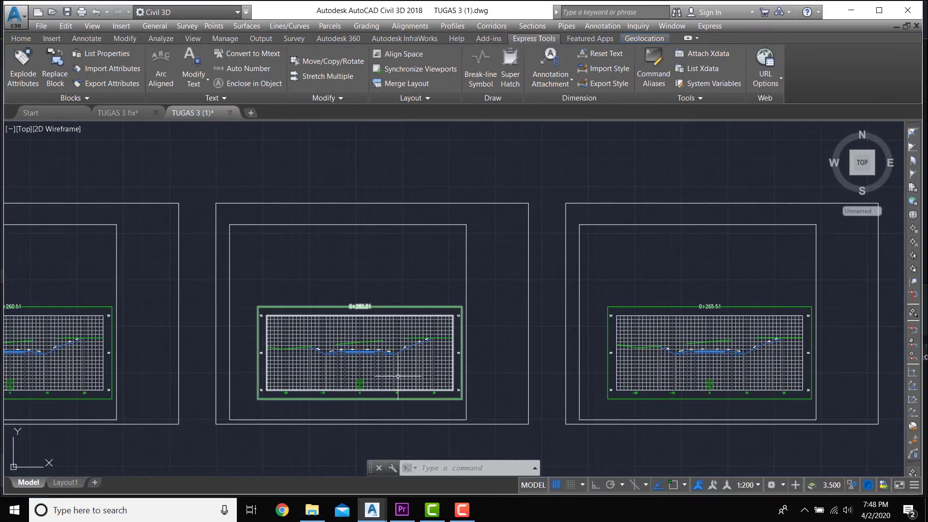
{"action": "scroll", "coordinate": [389, 366], "scroll_direction": "up", "scroll_amount": 4}
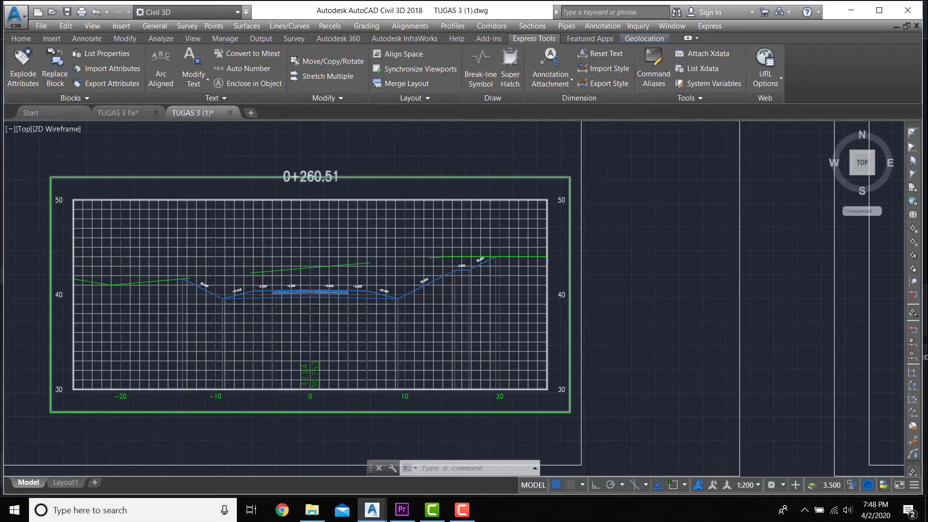
{"action": "scroll", "coordinate": [385, 360], "scroll_direction": "down", "scroll_amount": 6}
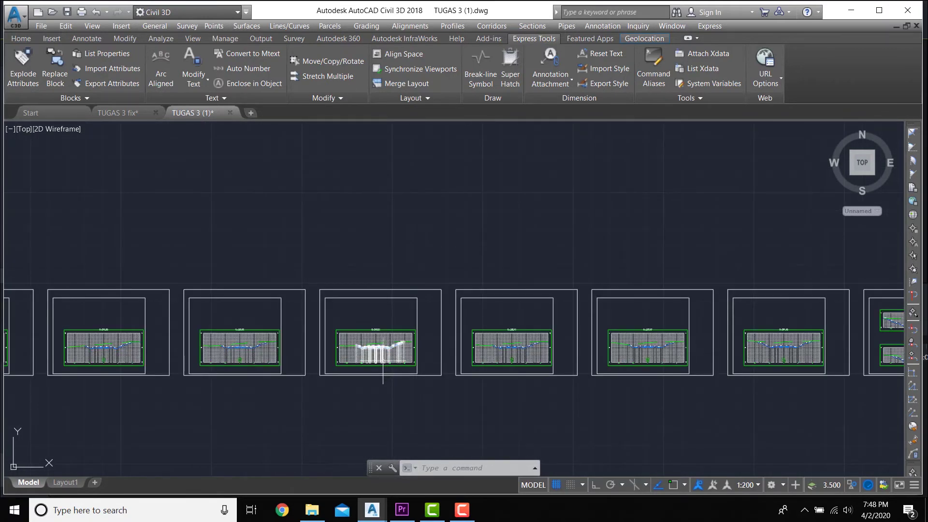
{"action": "mouse_move", "coordinate": [383, 362]}
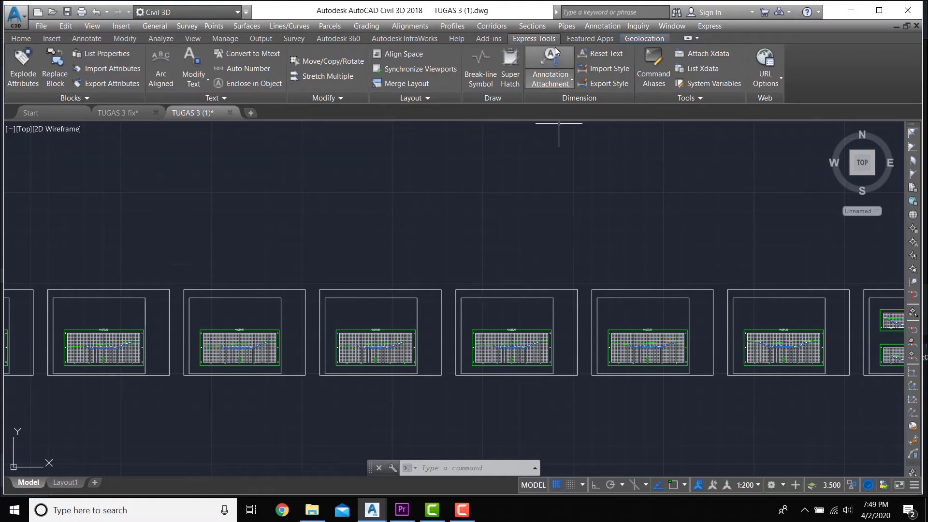
Compute materials for SL Collection - 12 with Earthworks criteria, using Surface - APK Civil 3D as existing ground and TUGAS 3 TUGAS 3 - (61) as datum
{"action": "left_click", "coordinate": [533, 26]}
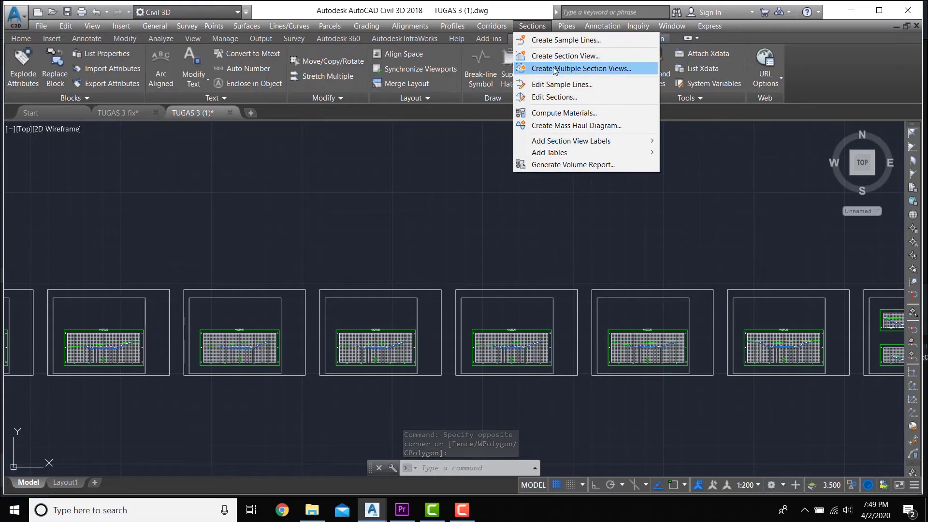
{"action": "left_click", "coordinate": [555, 112]}
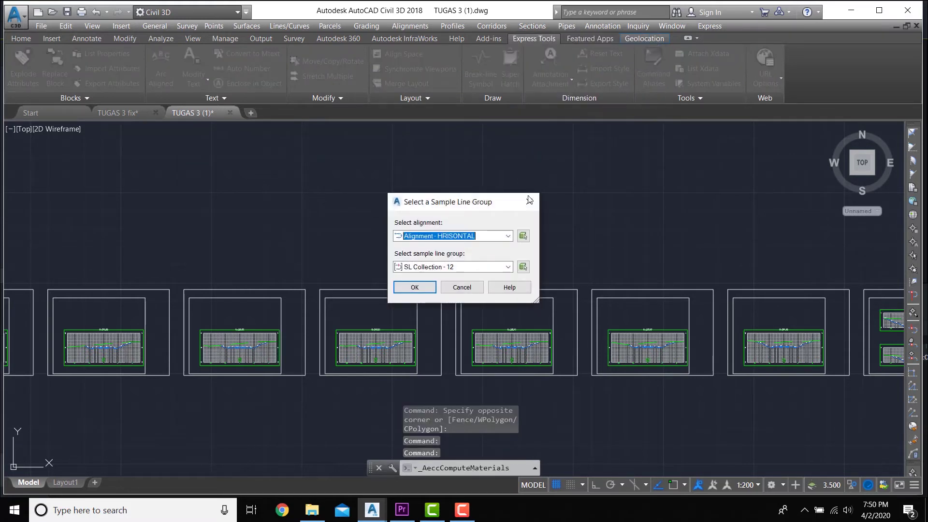
{"action": "left_click", "coordinate": [428, 292]}
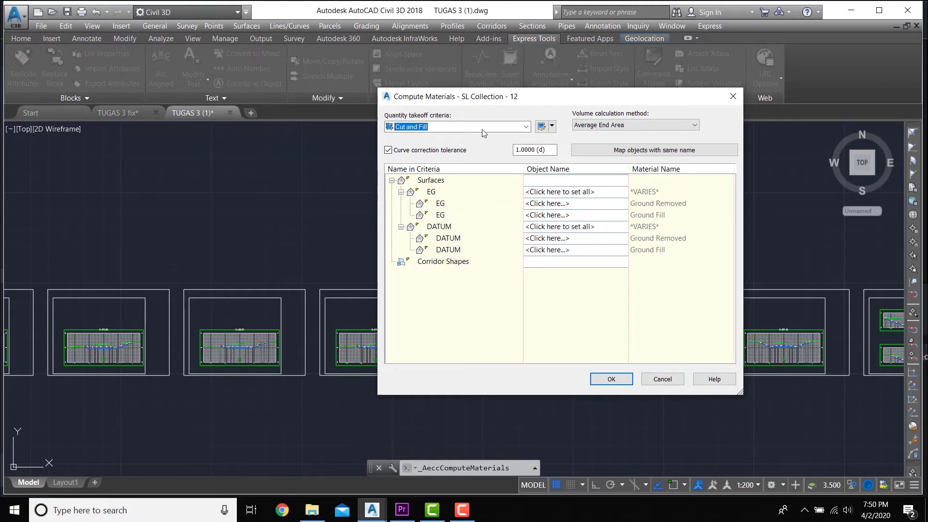
{"action": "left_click", "coordinate": [524, 127]}
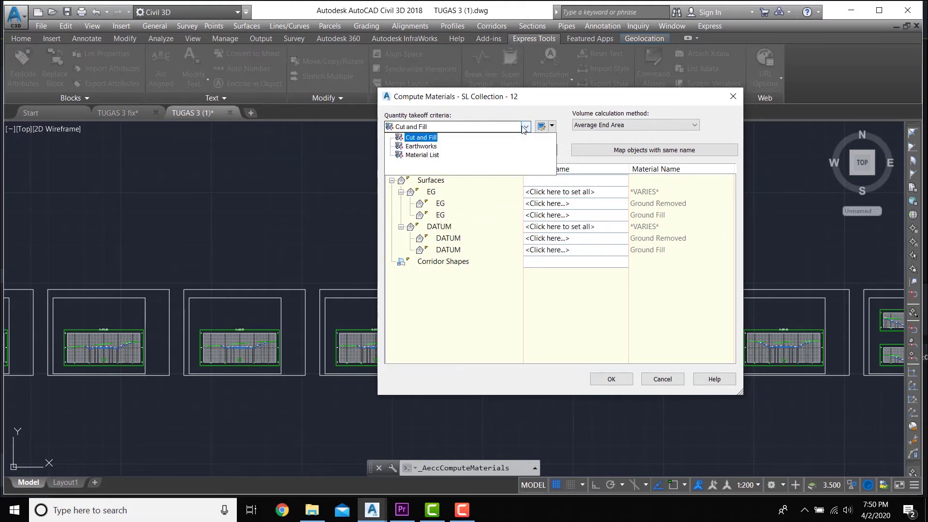
{"action": "left_click", "coordinate": [469, 146]}
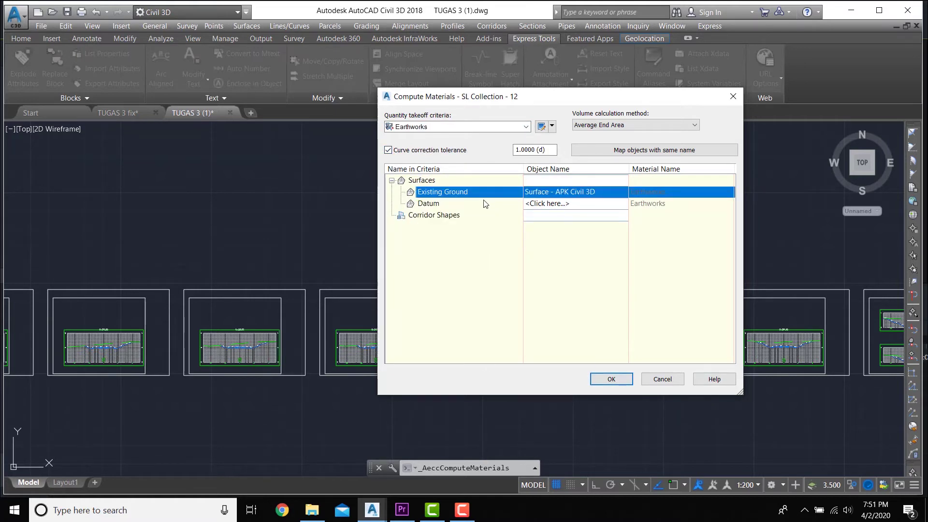
{"action": "left_click", "coordinate": [574, 204]}
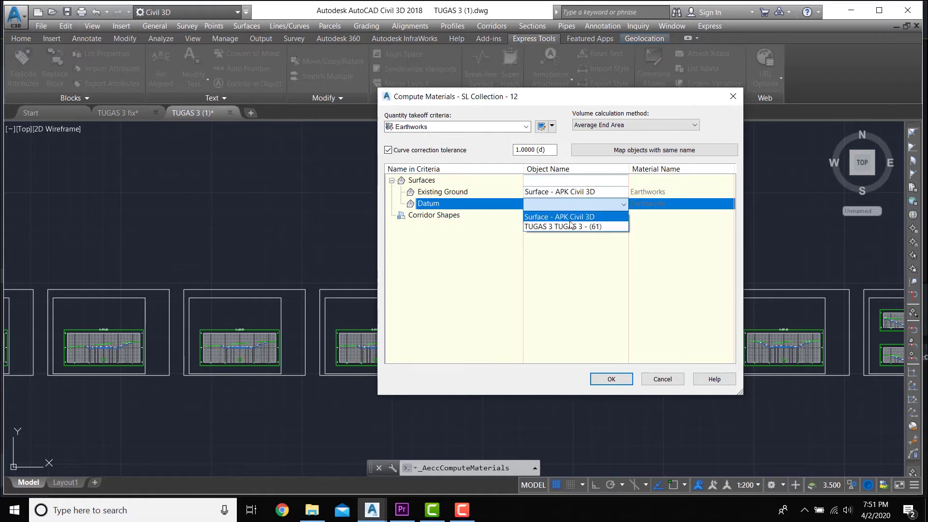
{"action": "left_click", "coordinate": [572, 227]}
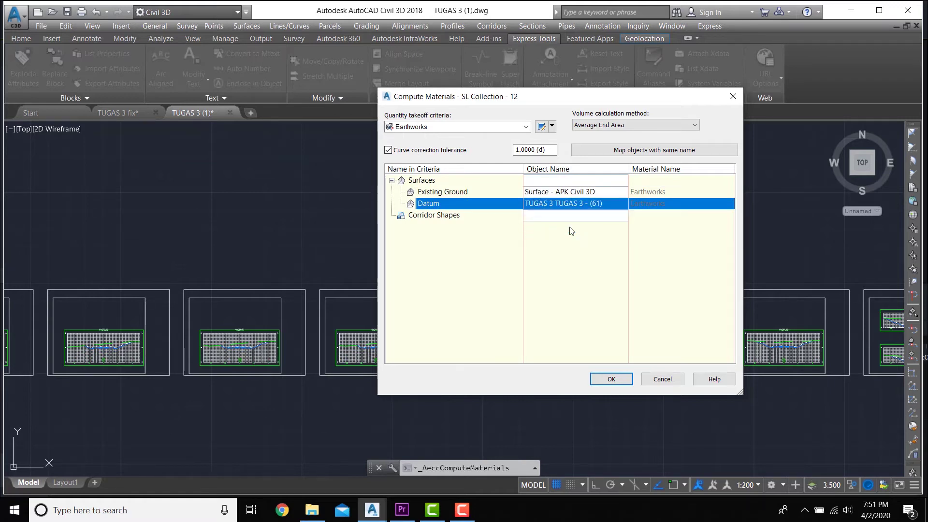
{"action": "left_click", "coordinate": [611, 379]}
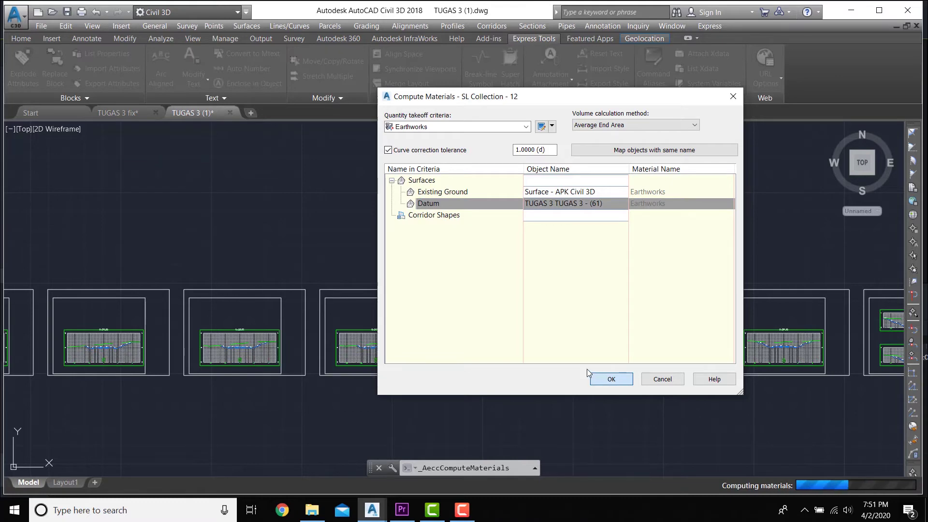
Examine the shaded earthwork areas in the section views, including stations 1+450.00 and 0+200.00
{"action": "scroll", "coordinate": [483, 418], "scroll_direction": "up", "scroll_amount": 4}
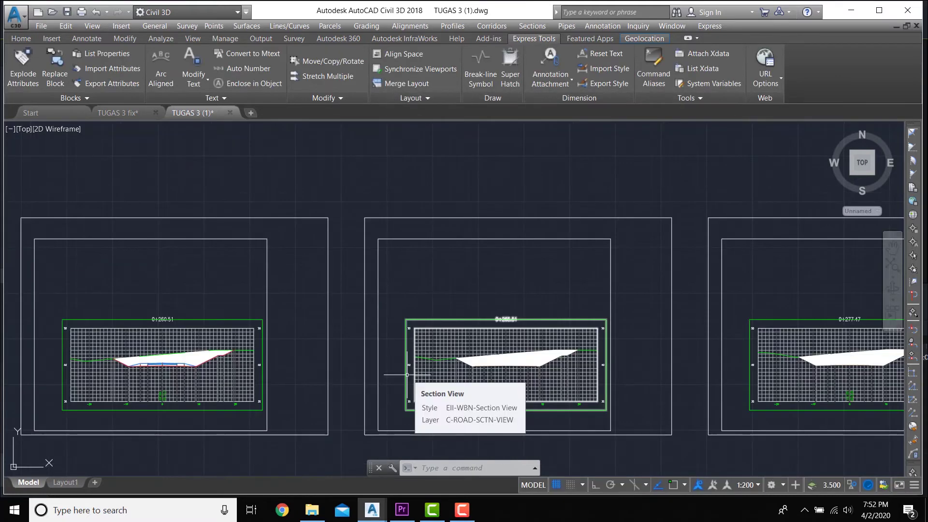
{"action": "mouse_move", "coordinate": [515, 350]}
{"action": "middle_mouse_down"}
{"action": "mouse_move", "coordinate": [478, 327]}
{"action": "mouse_move", "coordinate": [443, 331]}
{"action": "middle_mouse_up"}
{"action": "scroll", "coordinate": [446, 343], "scroll_direction": "up", "scroll_amount": 4}
{"action": "scroll", "coordinate": [440, 345], "scroll_direction": "down", "scroll_amount": 4}
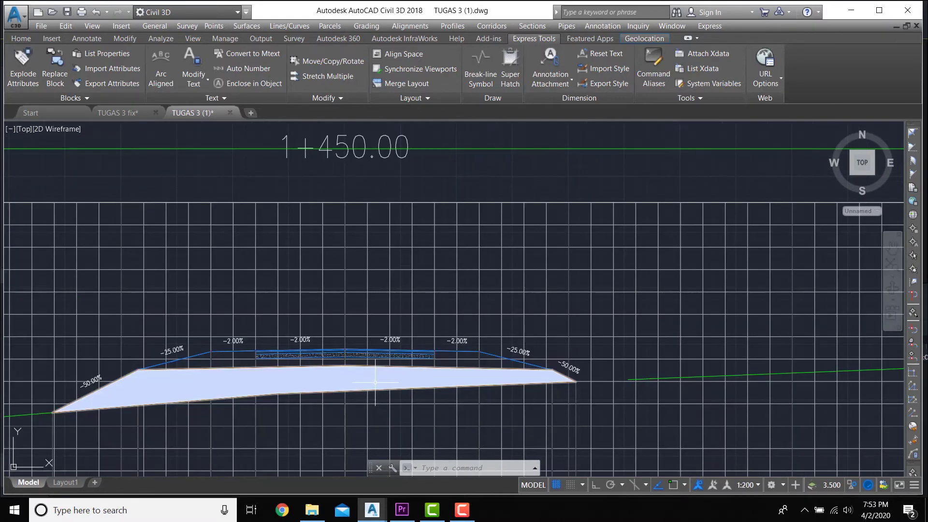
{"action": "middle_click_drag", "start_coordinate": [407, 369], "coordinate": [434, 363]}
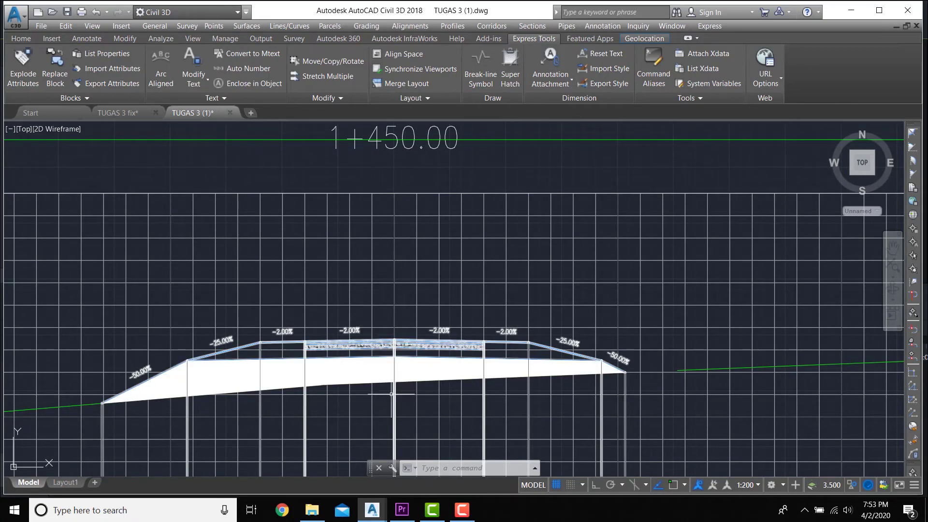
{"action": "scroll", "coordinate": [434, 369], "scroll_direction": "down", "scroll_amount": 4}
{"action": "scroll", "coordinate": [433, 368], "scroll_direction": "up", "scroll_amount": 5}
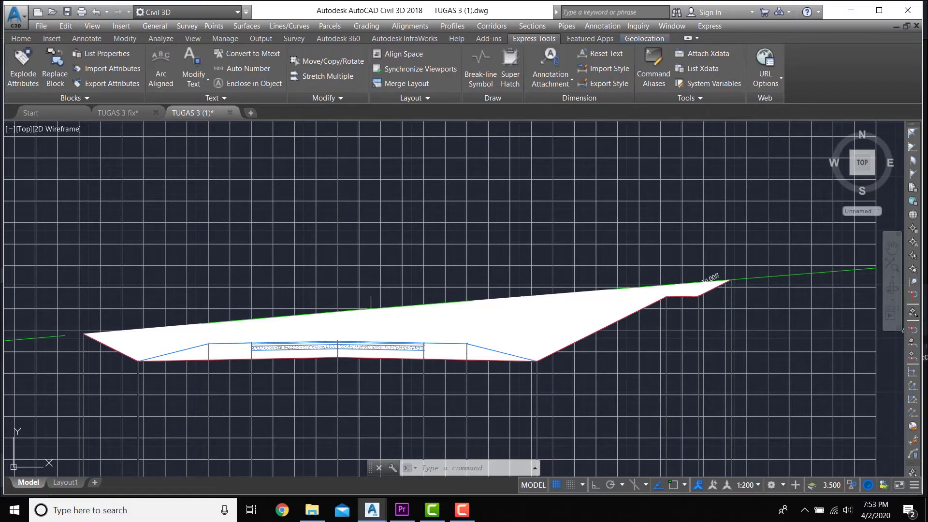
{"action": "scroll", "coordinate": [370, 309], "scroll_direction": "down", "scroll_amount": 3}
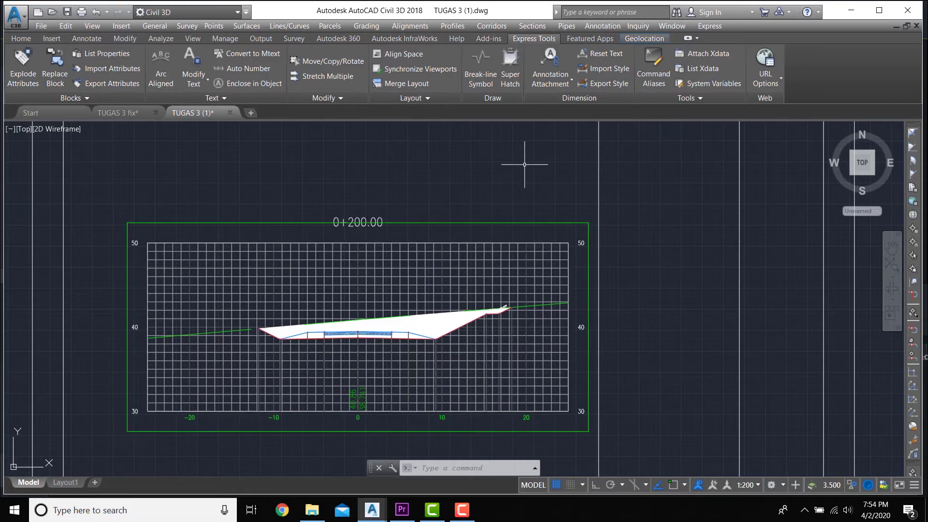
Reopen the computed materials of SL Collection - 12 and rename the existing material list as CUT N FILL
{"action": "left_click", "coordinate": [539, 27]}
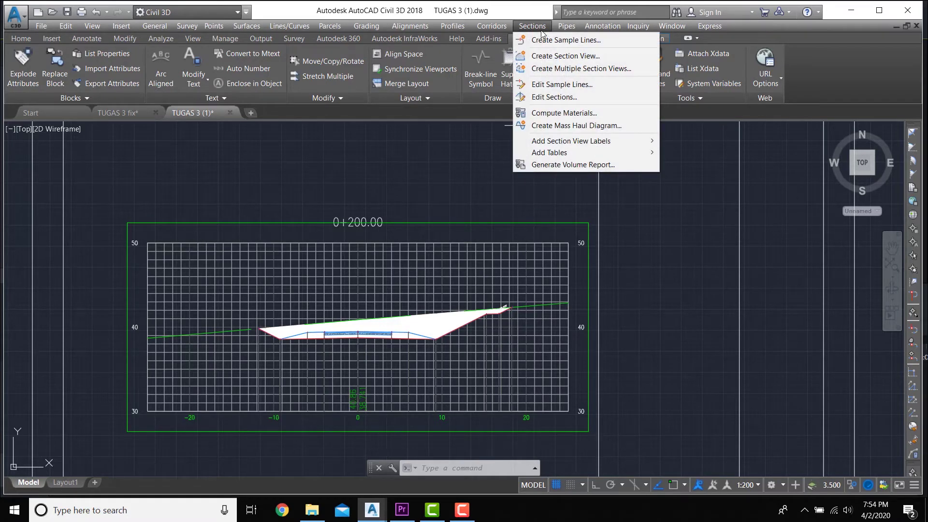
{"action": "left_click", "coordinate": [554, 115]}
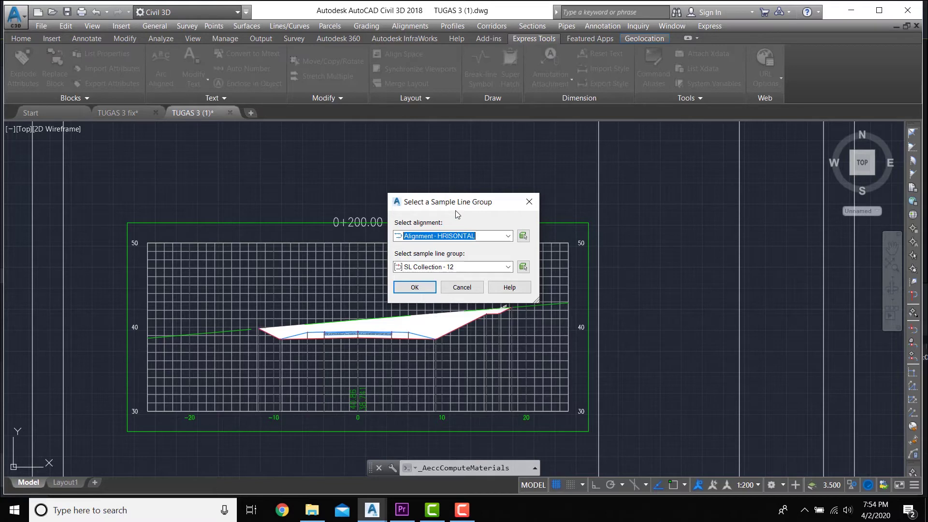
{"action": "left_click", "coordinate": [415, 288]}
{"action": "double_click", "coordinate": [309, 205]}
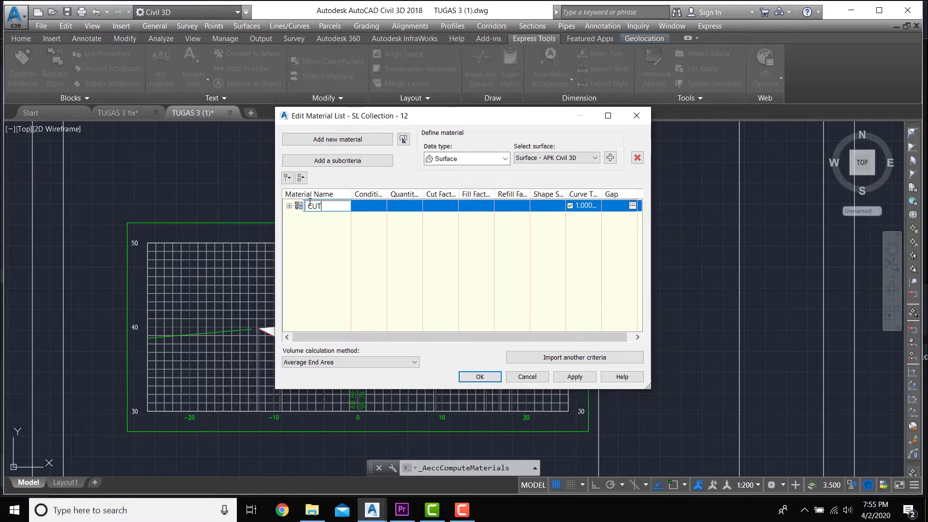
{"action": "type", "text": "CUT N FILL"}
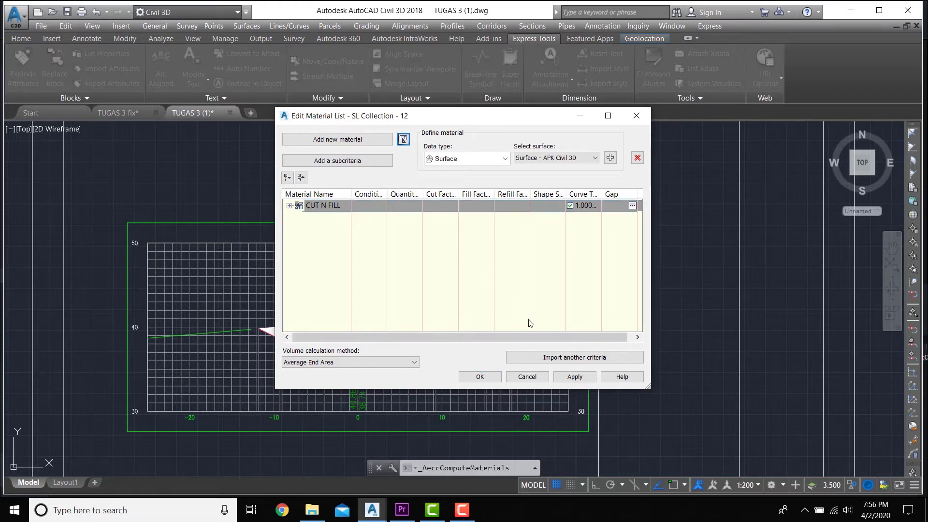
Choose Material List as another quantity takeoff criteria to import and open its definition for editing
{"action": "left_click", "coordinate": [556, 358]}
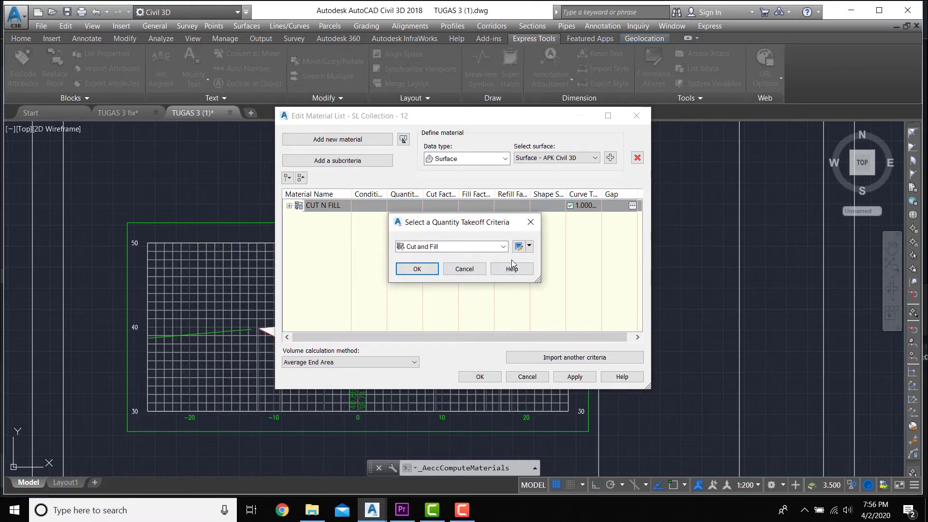
{"action": "left_click", "coordinate": [503, 247]}
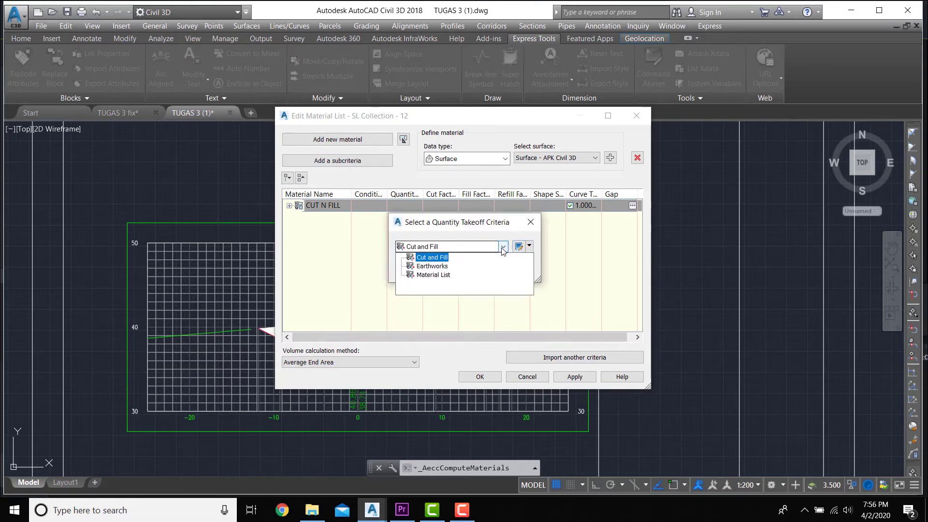
{"action": "left_click", "coordinate": [452, 275]}
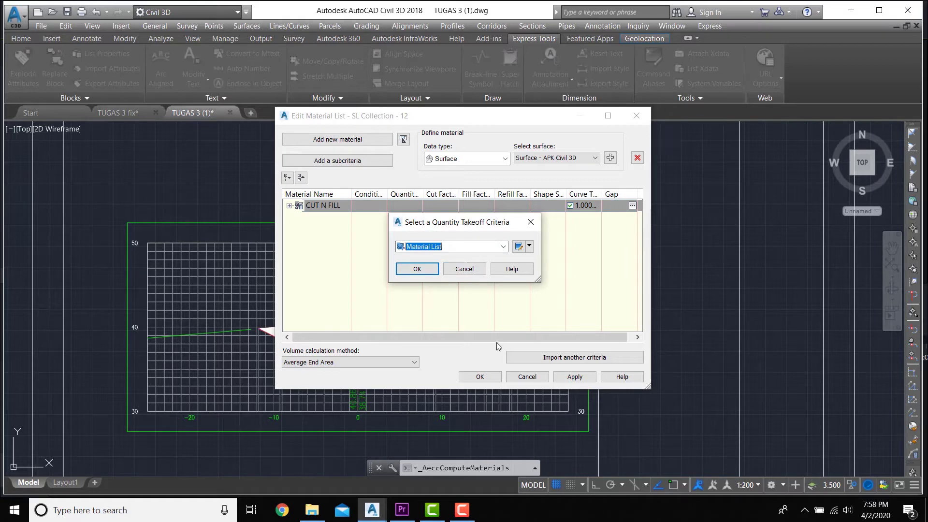
{"action": "left_click", "coordinate": [520, 248]}
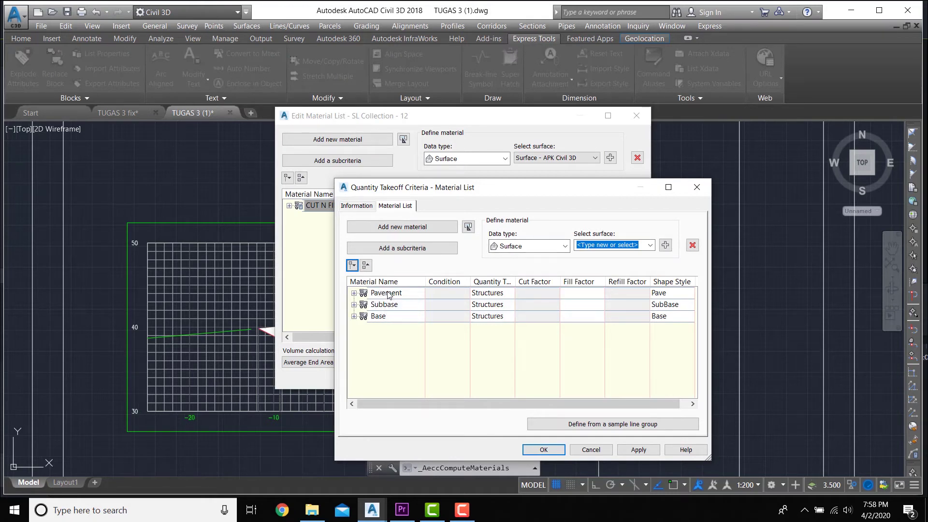
Replace the Pavement Material entry under the Pavement material with the corridor shape Pave1
{"action": "left_click", "coordinate": [354, 294]}
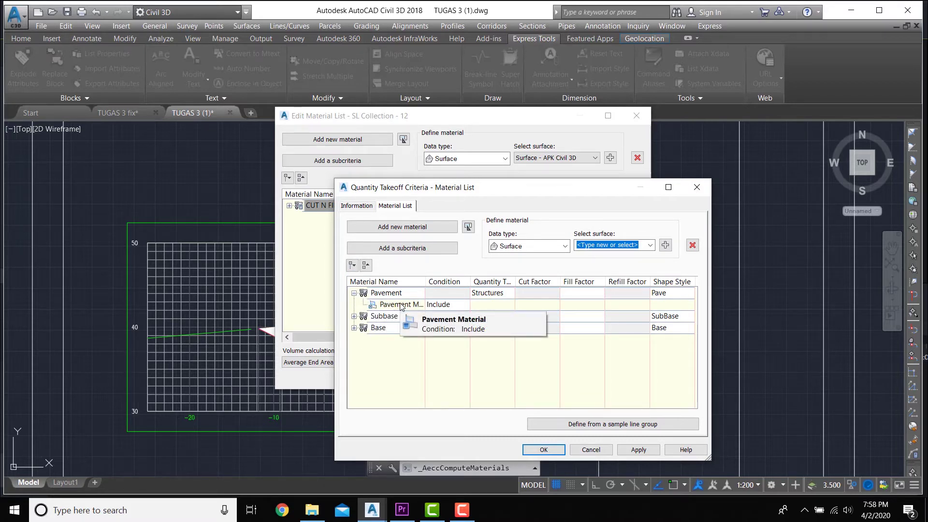
{"action": "left_click", "coordinate": [549, 246]}
{"action": "left_click", "coordinate": [531, 267]}
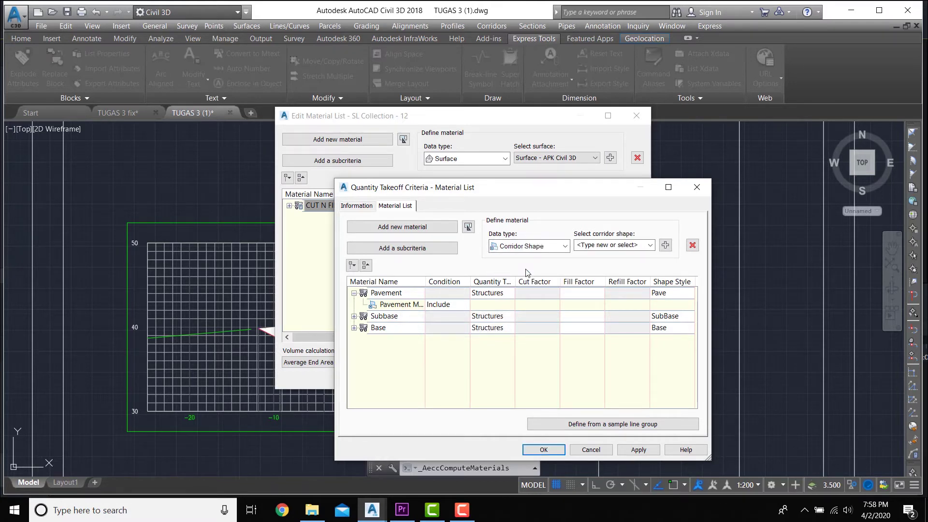
{"action": "left_click", "coordinate": [650, 245]}
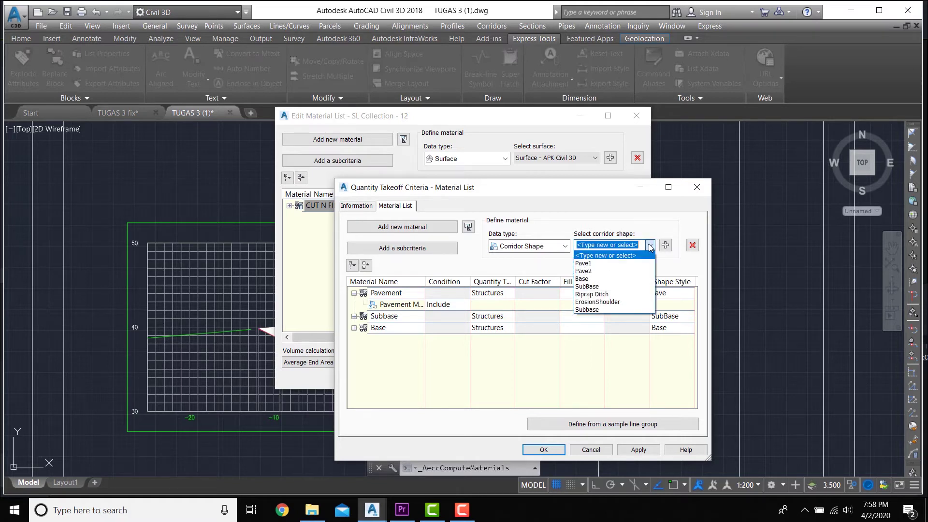
{"action": "left_click", "coordinate": [619, 264]}
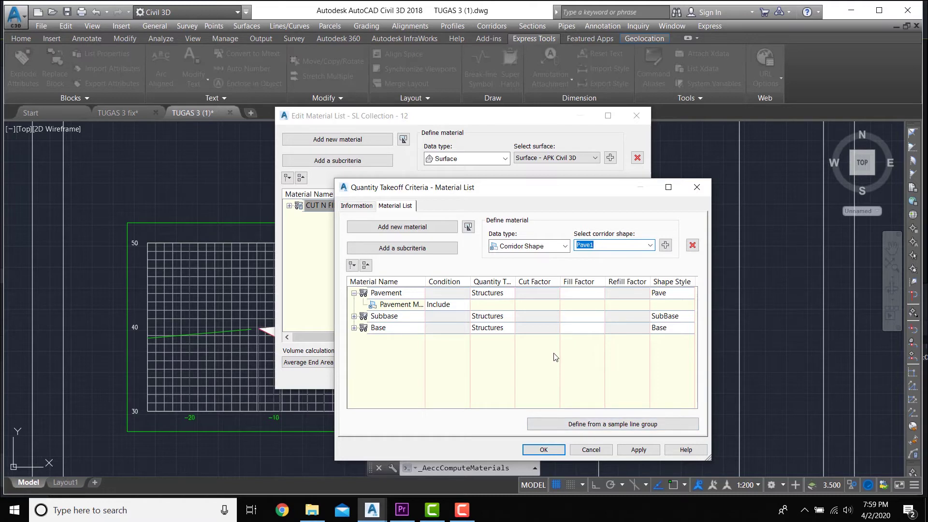
{"action": "left_click", "coordinate": [379, 305]}
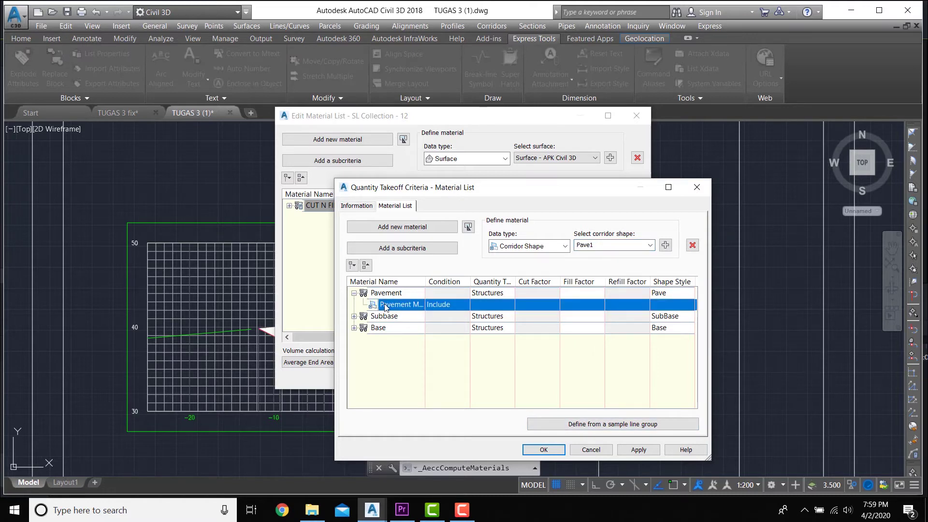
{"action": "left_click", "coordinate": [666, 246]}
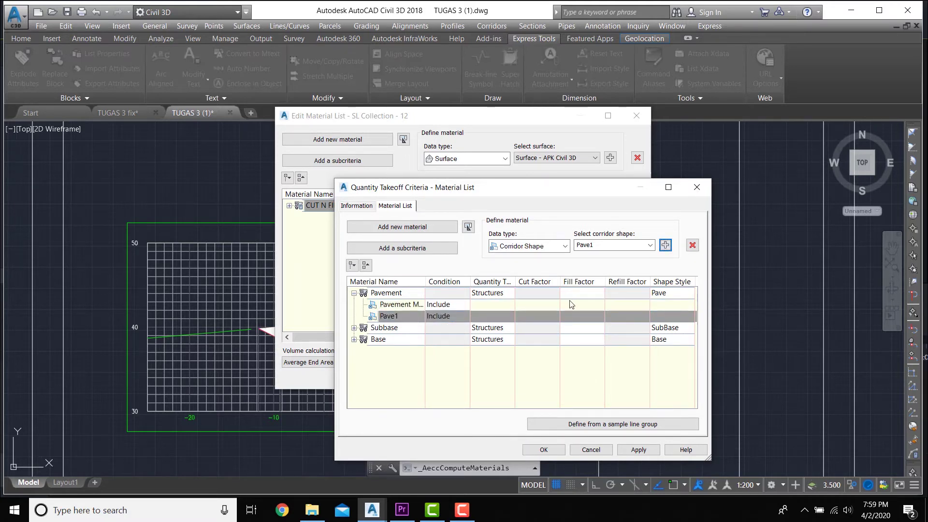
{"action": "left_click", "coordinate": [421, 305]}
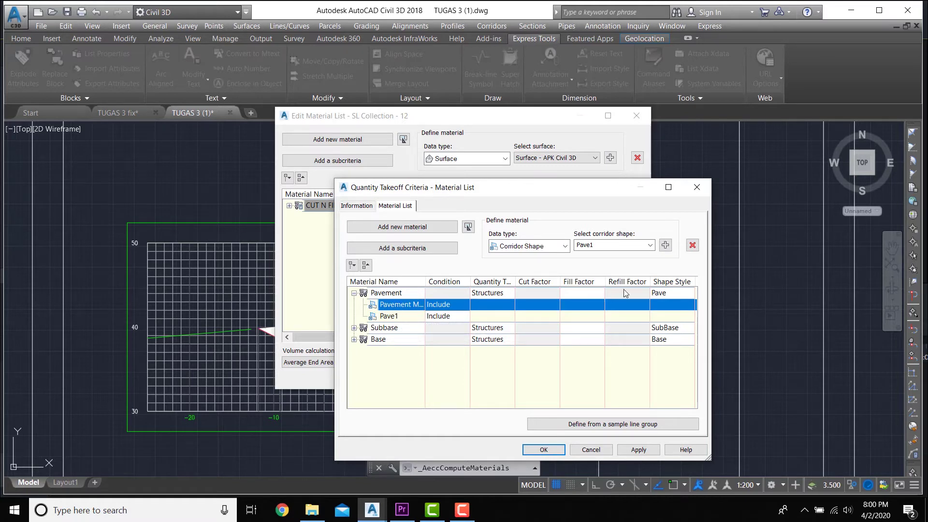
{"action": "left_click", "coordinate": [692, 245]}
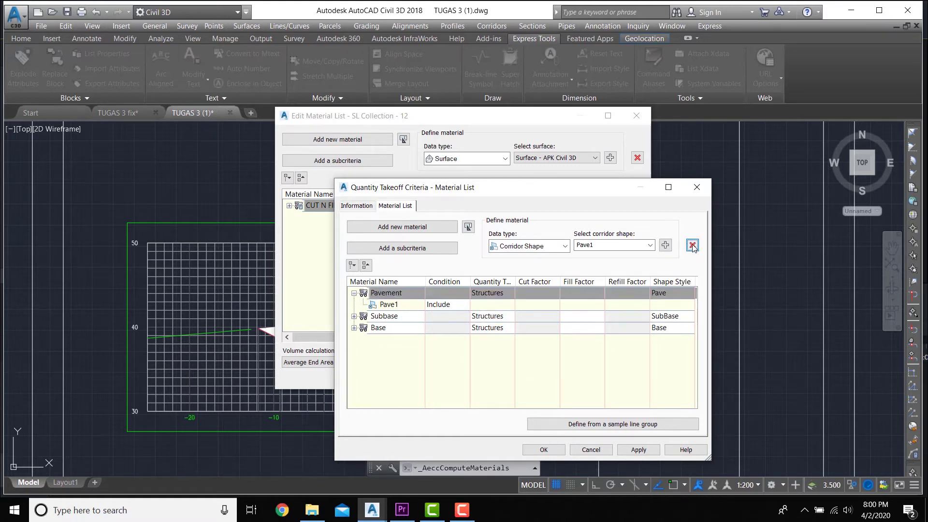
Add the corridor shape Pave2 to the Pavement material and accept the Material List criteria
{"action": "left_click", "coordinate": [404, 305]}
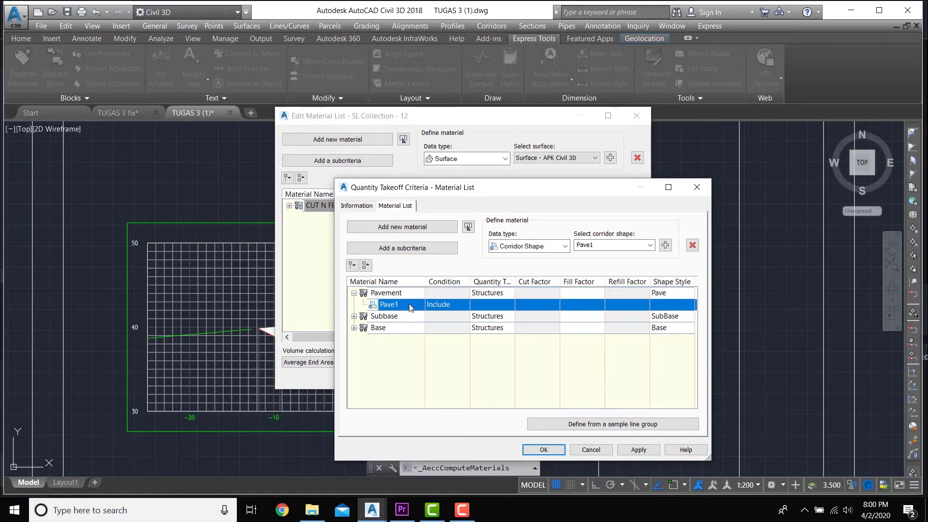
{"action": "left_click", "coordinate": [624, 245]}
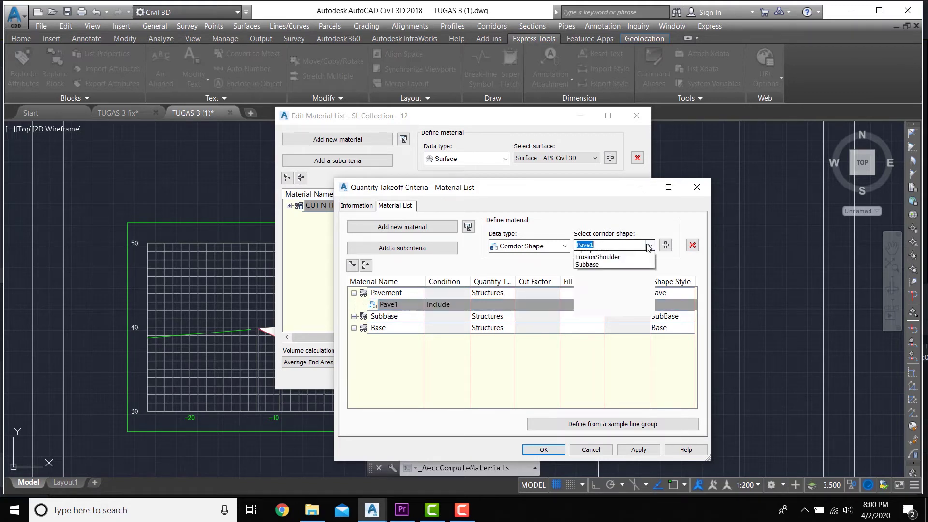
{"action": "left_click", "coordinate": [606, 271]}
{"action": "left_click", "coordinate": [436, 303]}
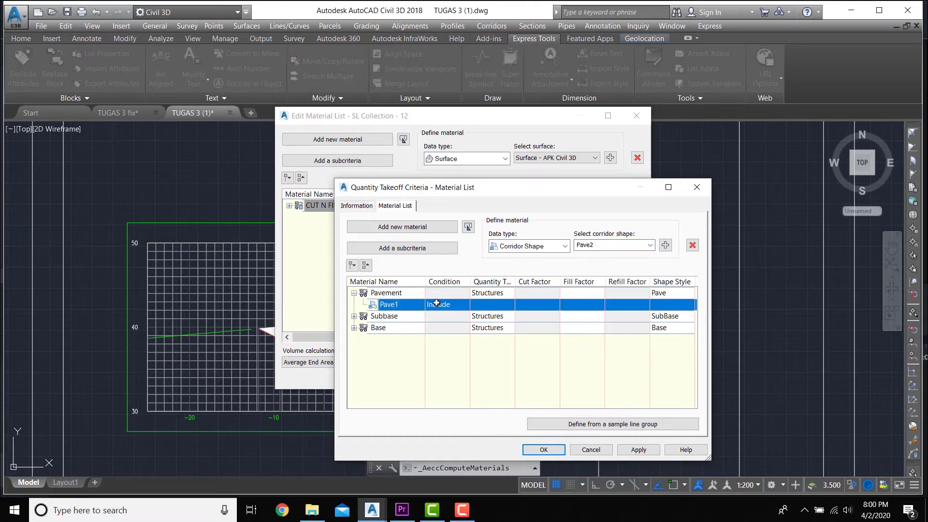
{"action": "left_click", "coordinate": [666, 246]}
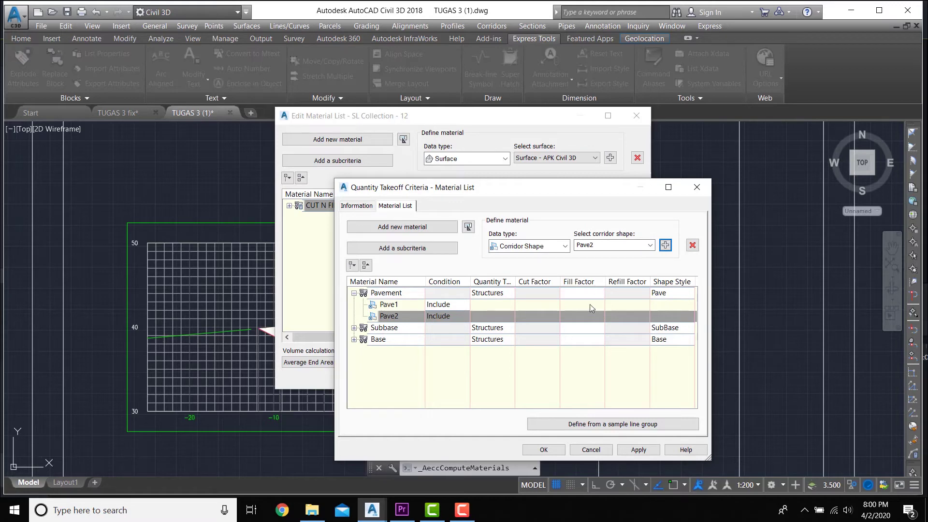
{"action": "left_click", "coordinate": [542, 449]}
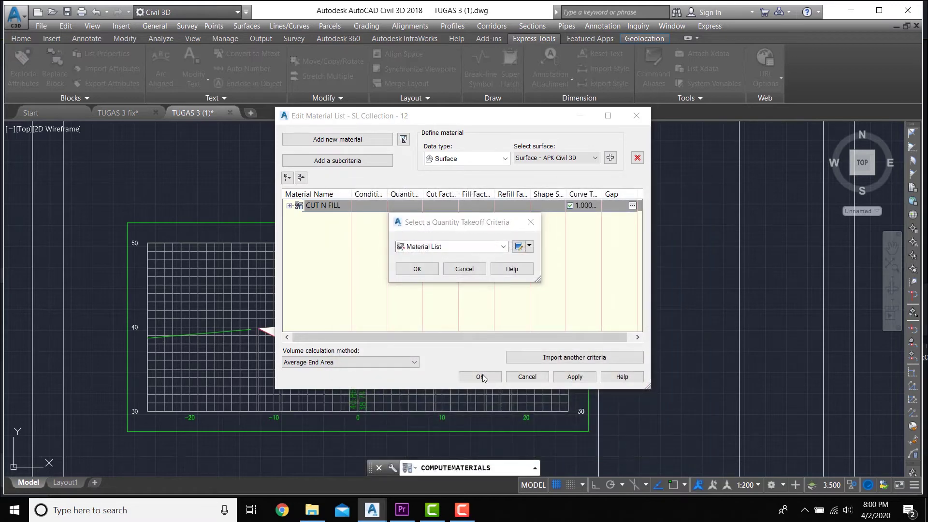
Import the Material List criteria, mapping Pave1, Pave2, SubBase Material and Base Material to TUGAS 3 Pave1, Pave2, SubBase and Base
{"action": "left_click", "coordinate": [430, 270]}
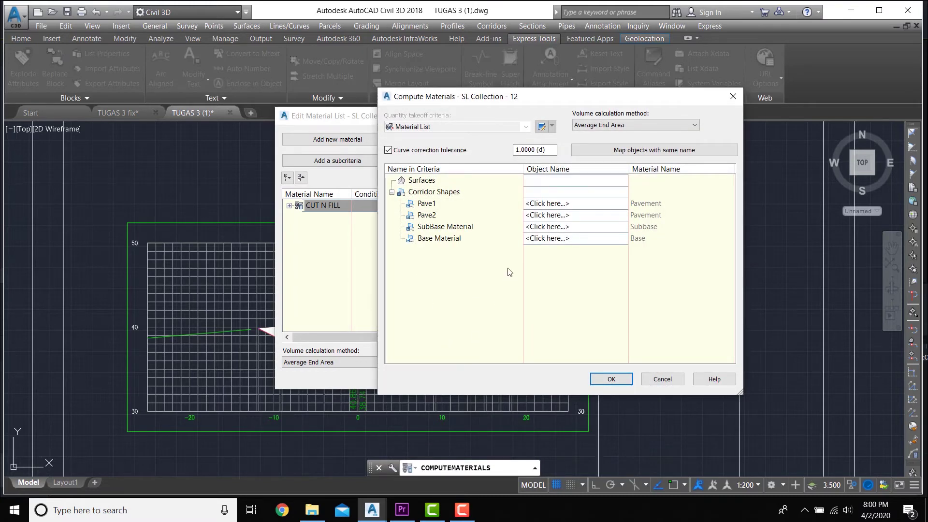
{"action": "left_click", "coordinate": [584, 206]}
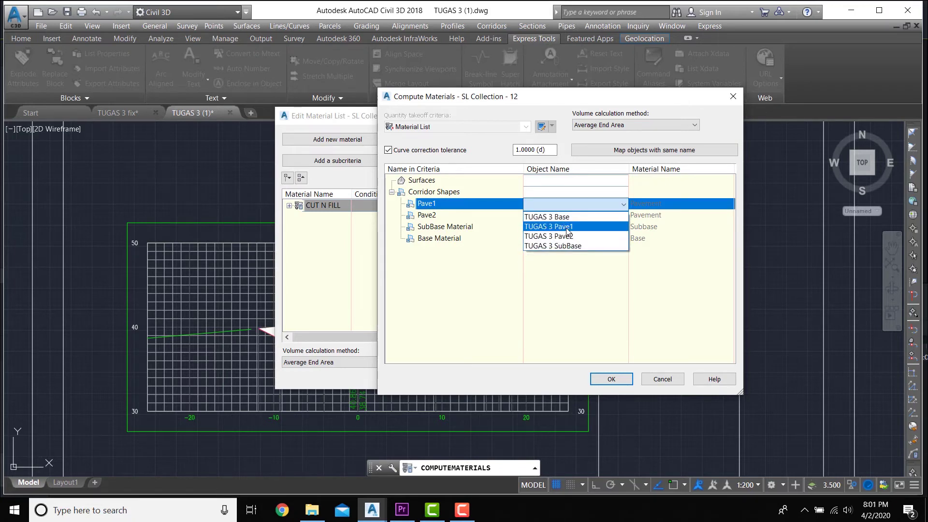
{"action": "left_click", "coordinate": [566, 227]}
{"action": "left_click", "coordinate": [570, 215]}
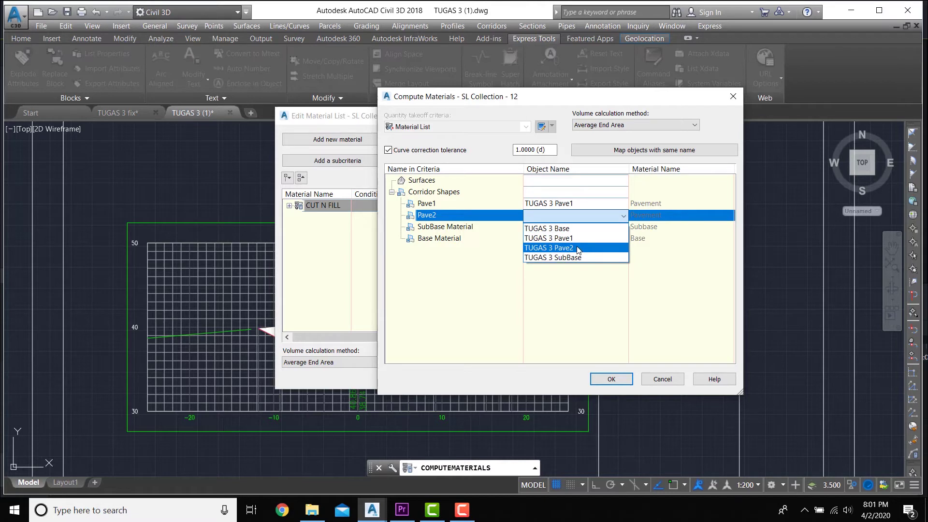
{"action": "left_click", "coordinate": [579, 248]}
{"action": "left_click", "coordinate": [574, 228]}
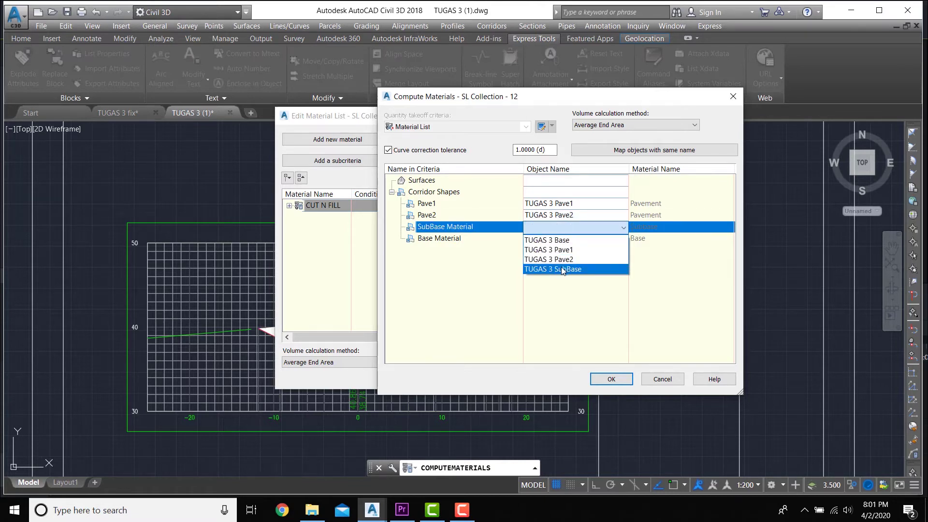
{"action": "left_click", "coordinate": [563, 270]}
{"action": "left_click", "coordinate": [569, 237]}
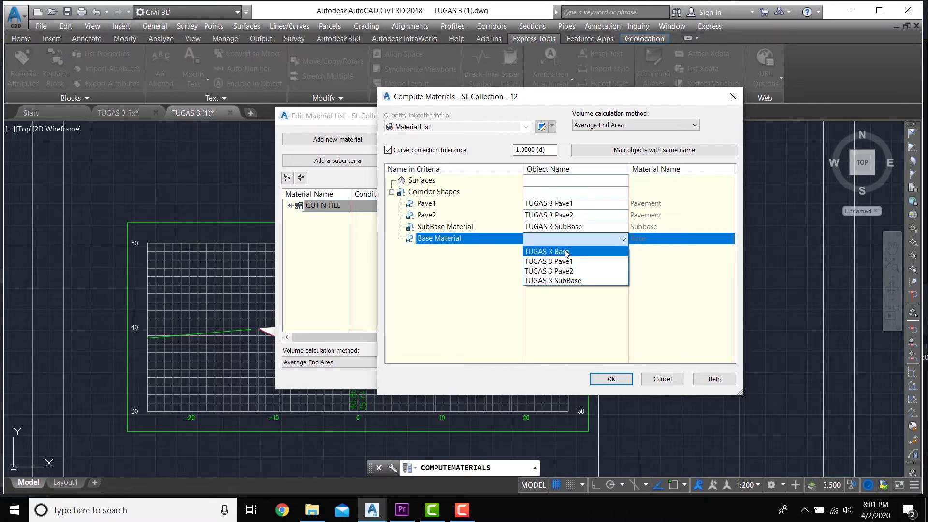
{"action": "left_click", "coordinate": [567, 252]}
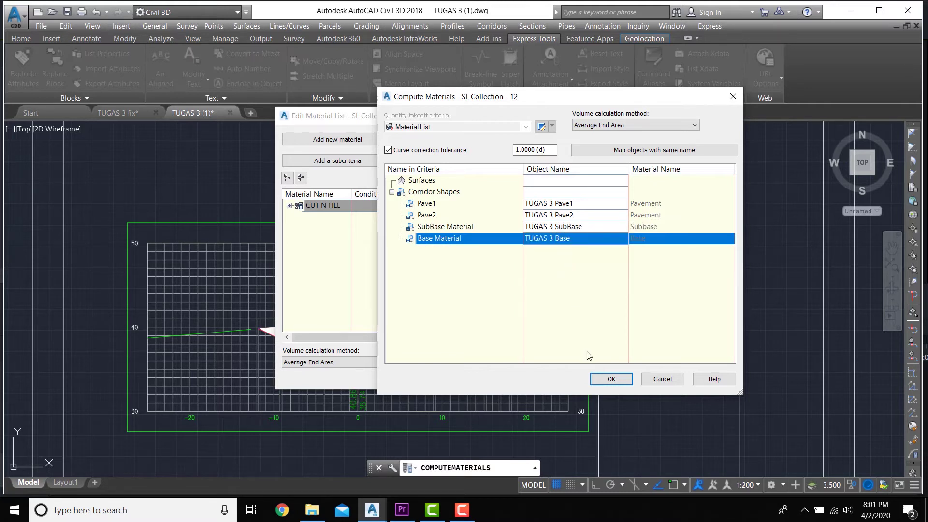
{"action": "left_click", "coordinate": [608, 378]}
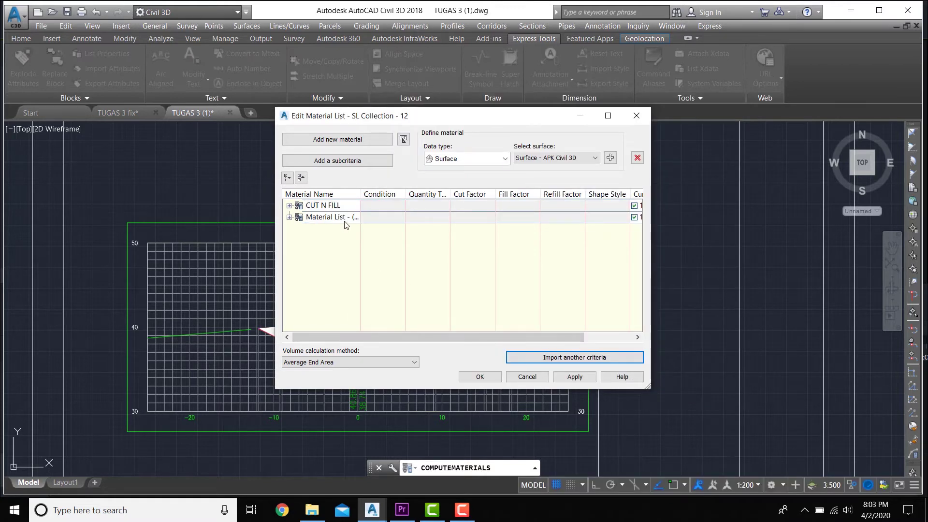
Rename the newly imported material list as STRK JALAN and apply the material list edits to SL Collection - 12
{"action": "left_click", "coordinate": [346, 219]}
{"action": "left_click", "coordinate": [346, 219]}
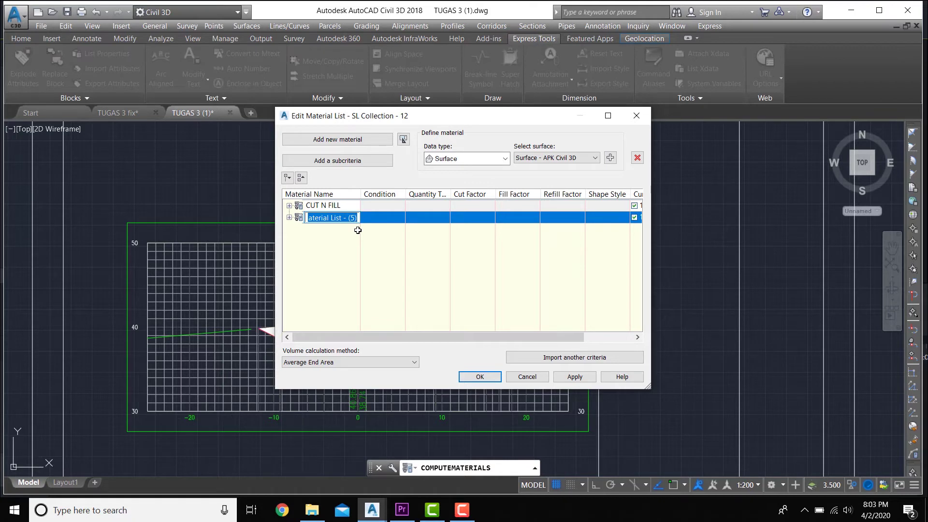
{"action": "key", "text": "BackSpace"}
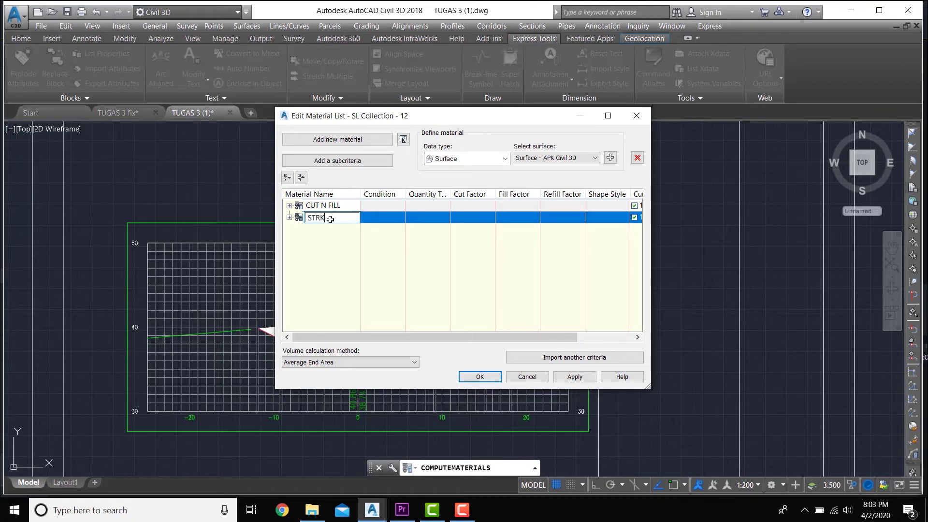
{"action": "type", "text": "STRK JALAN"}
{"action": "left_click", "coordinate": [476, 378]}
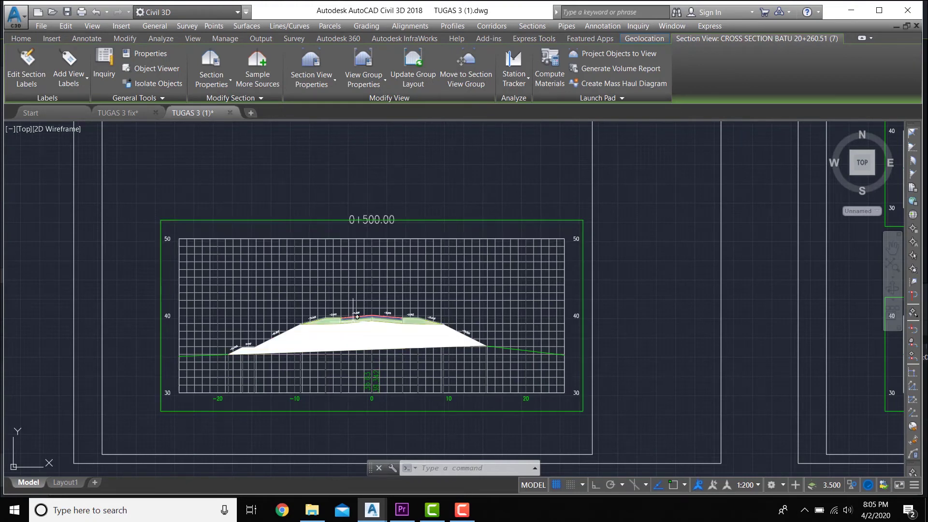
Set up a total volume table for the CUT N FILL list of SL Collection - 12 with a maximum of 200 rows per table
{"action": "scroll", "coordinate": [359, 317], "scroll_direction": "up", "scroll_amount": 4}
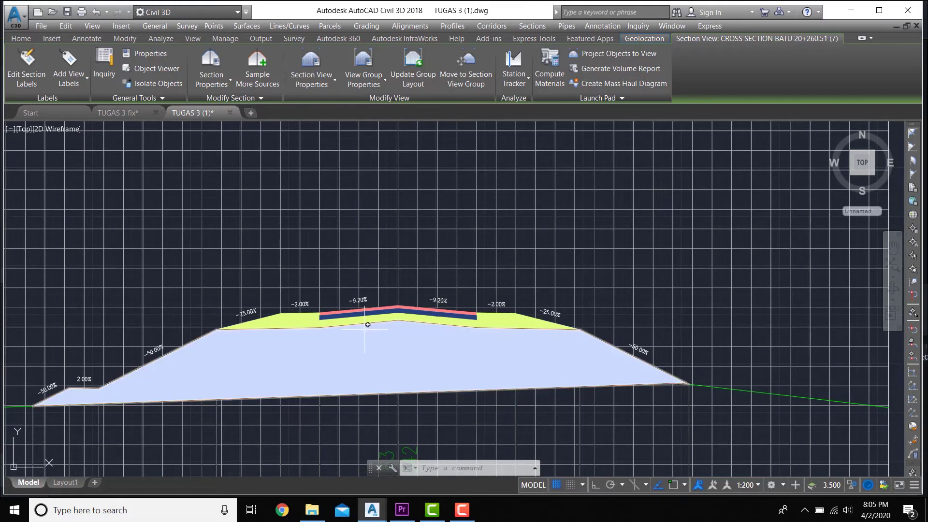
{"action": "left_click", "coordinate": [529, 27]}
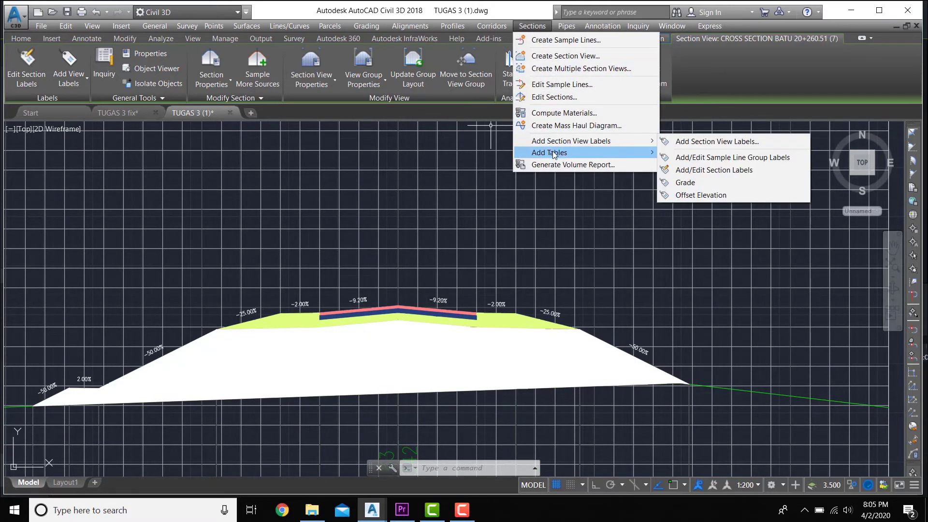
{"action": "mouse_move", "coordinate": [550, 153]}
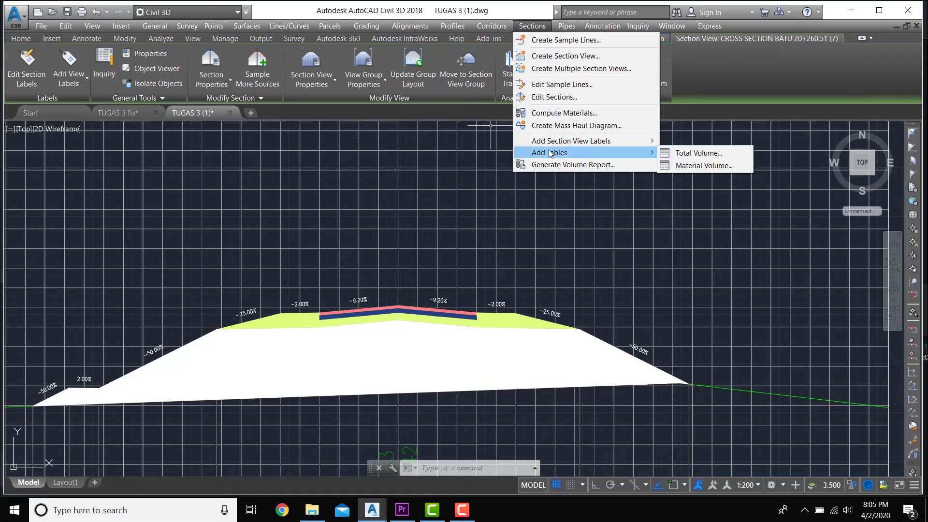
{"action": "left_click", "coordinate": [681, 153]}
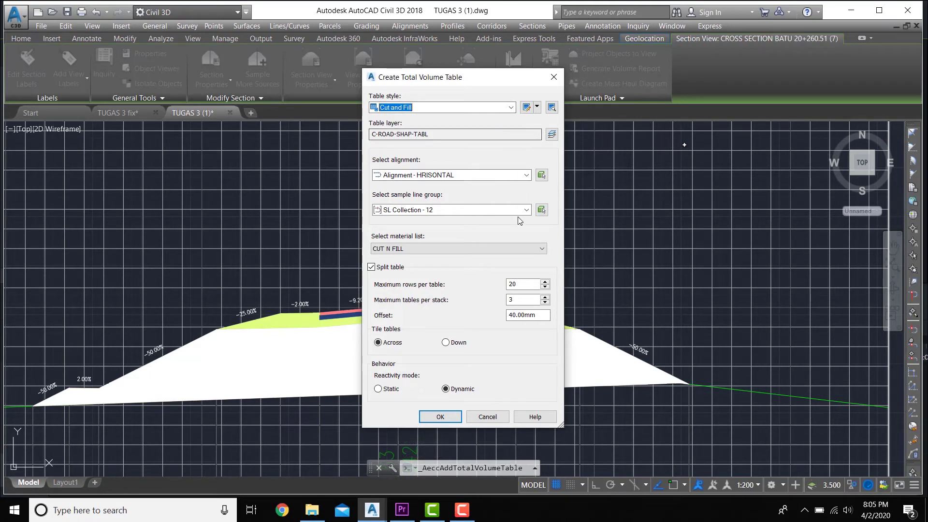
{"action": "left_click", "coordinate": [521, 284]}
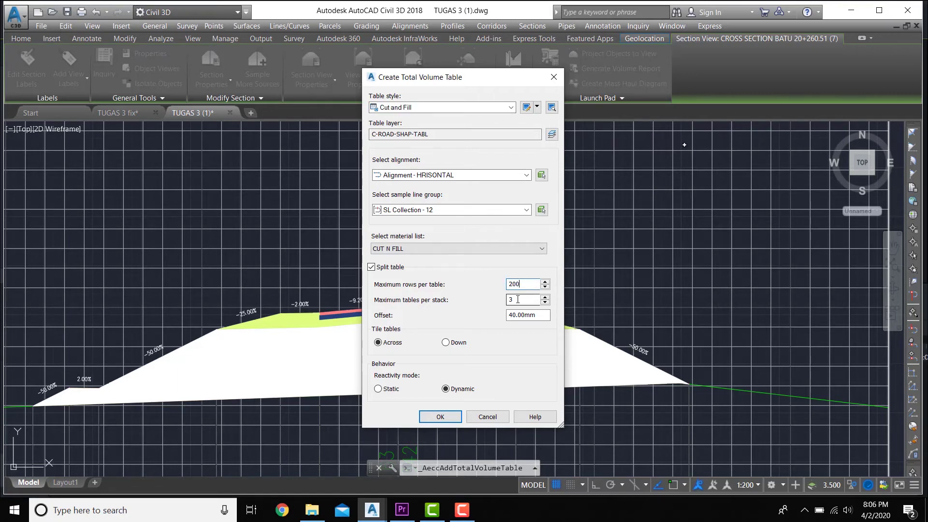
{"action": "left_click", "coordinate": [441, 417]}
Place the total volume table in the empty area below the start of the lower row of cross-section sheets
{"action": "scroll", "coordinate": [442, 409], "scroll_direction": "down", "scroll_amount": 10}
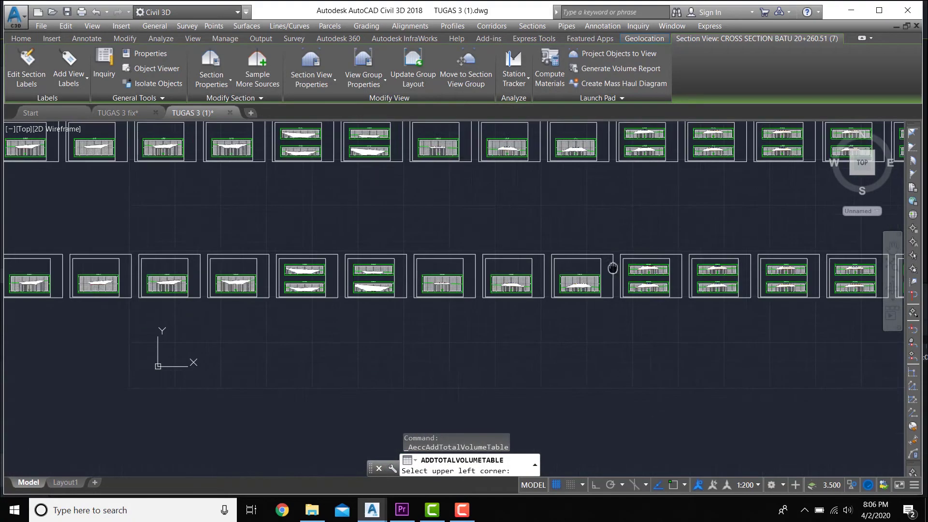
{"action": "scroll", "coordinate": [393, 338], "scroll_direction": "down", "scroll_amount": 3}
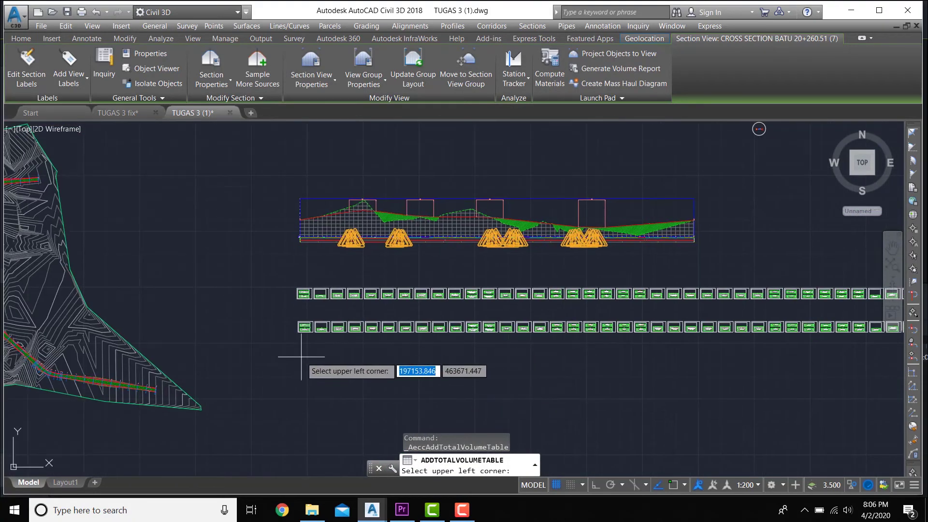
{"action": "left_click", "coordinate": [301, 359]}
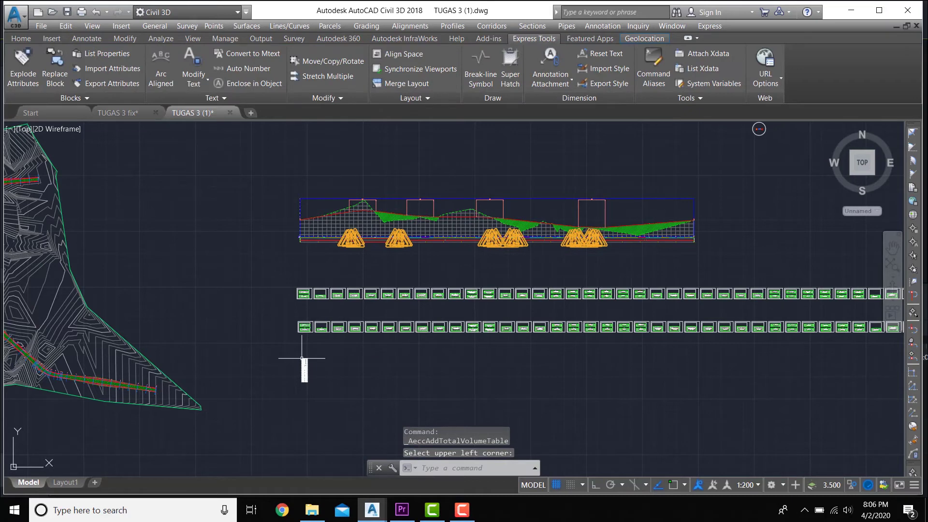
{"action": "scroll", "coordinate": [307, 372], "scroll_direction": "up", "scroll_amount": 10}
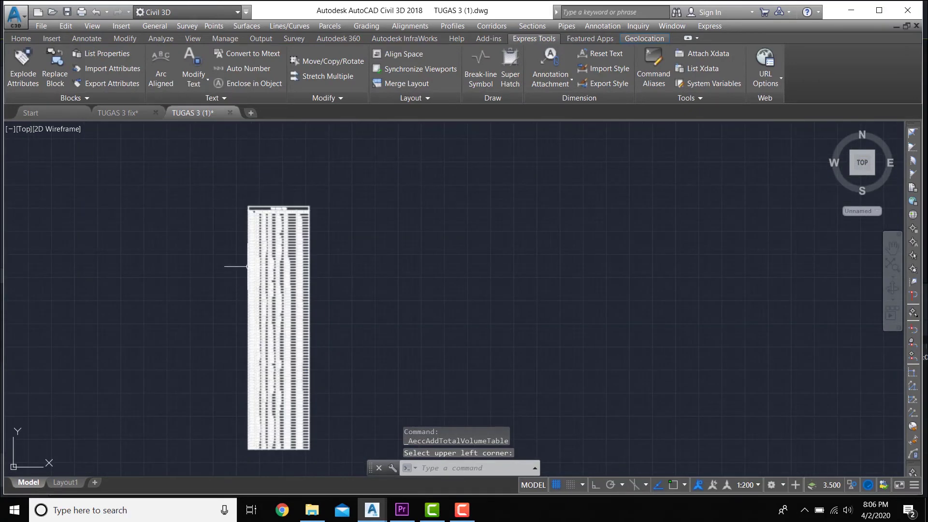
{"action": "scroll", "coordinate": [285, 187], "scroll_direction": "up", "scroll_amount": 8}
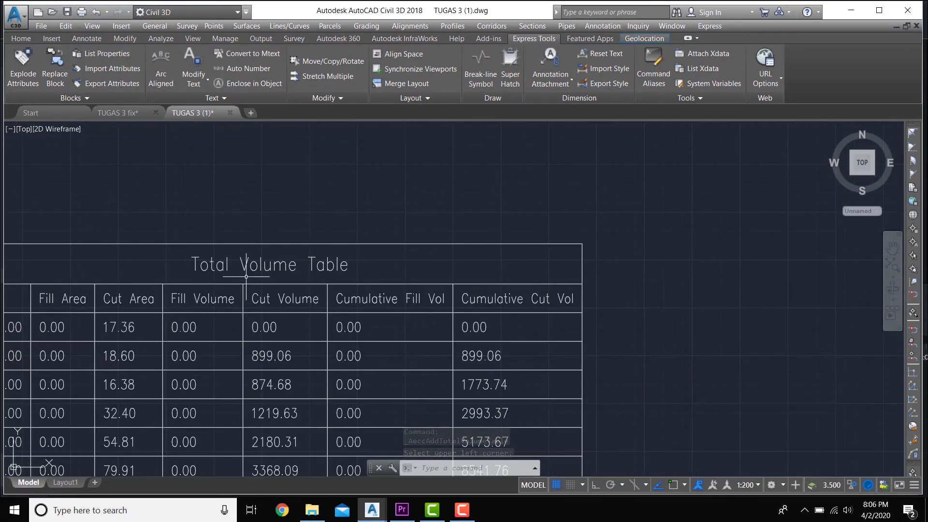
{"action": "middle_click_drag", "start_coordinate": [246, 277], "coordinate": [324, 217]}
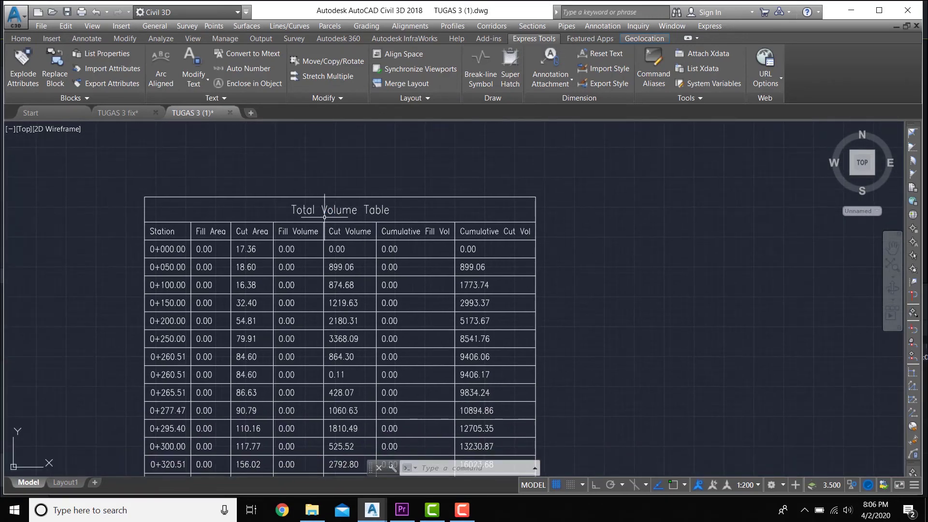
{"action": "scroll", "coordinate": [325, 217], "scroll_direction": "down", "scroll_amount": 10}
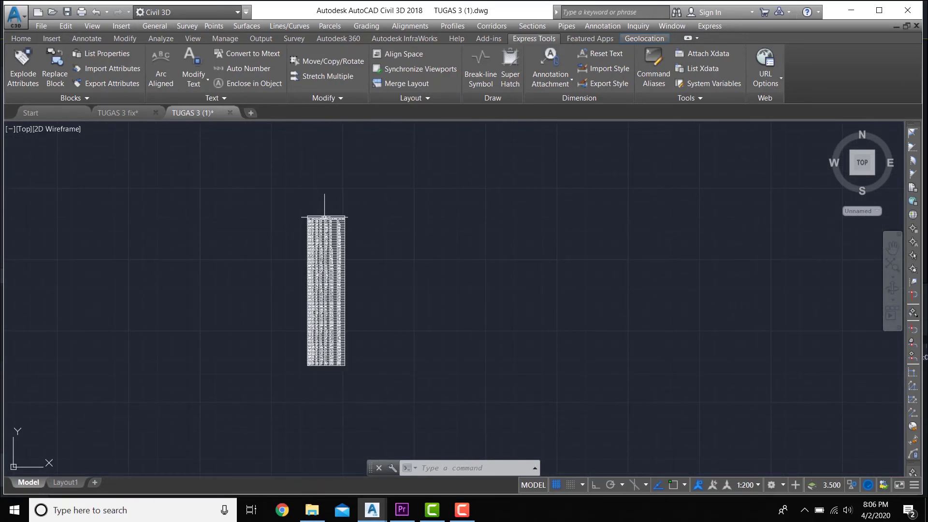
Set up a material volume table for the Pavement material of the STRK JALAN list with a maximum of 200 rows per table
{"action": "middle_click_drag", "start_coordinate": [408, 212], "coordinate": [195, 368]}
{"action": "scroll", "coordinate": [426, 254], "scroll_direction": "down", "scroll_amount": 6}
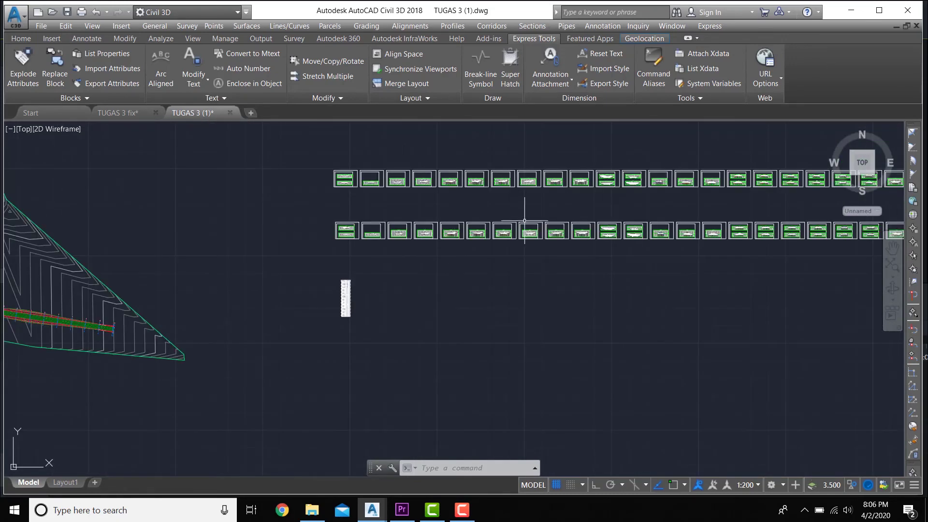
{"action": "middle_click_drag", "start_coordinate": [522, 219], "coordinate": [254, 234]}
{"action": "scroll", "coordinate": [511, 248], "scroll_direction": "up", "scroll_amount": 10}
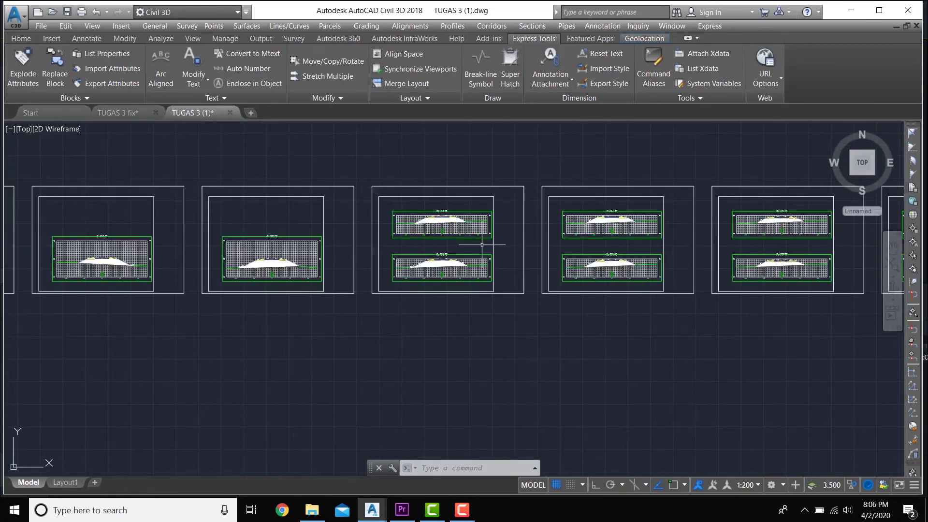
{"action": "scroll", "coordinate": [439, 250], "scroll_direction": "up", "scroll_amount": 4}
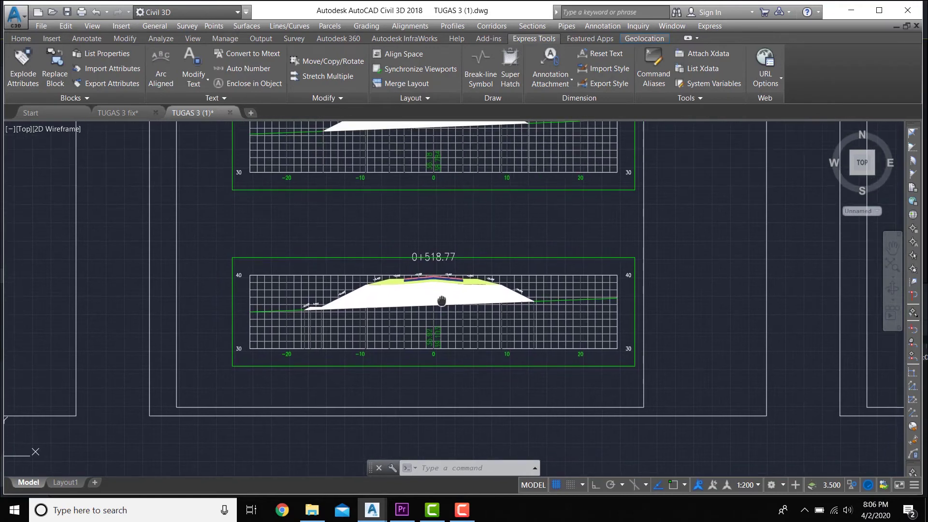
{"action": "left_click", "coordinate": [534, 26]}
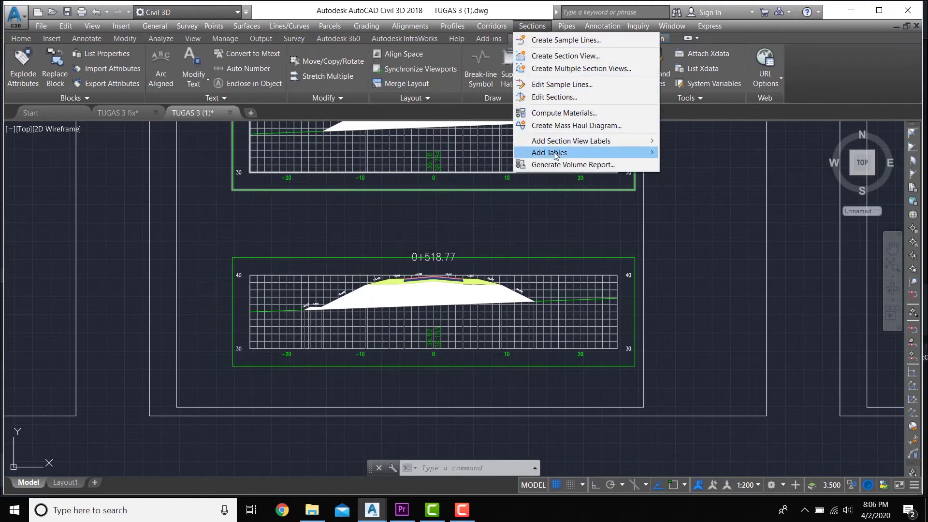
{"action": "mouse_move", "coordinate": [555, 155]}
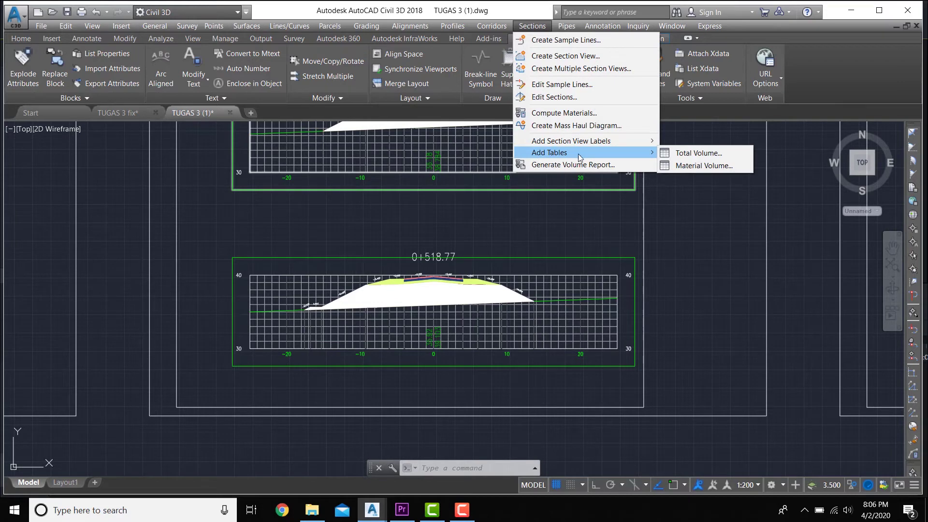
{"action": "left_click", "coordinate": [681, 167]}
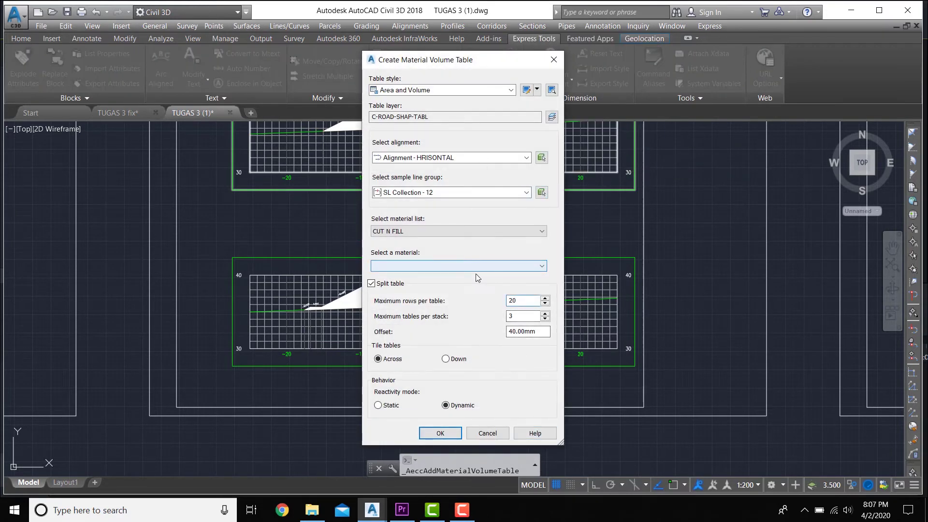
{"action": "left_click", "coordinate": [478, 233]}
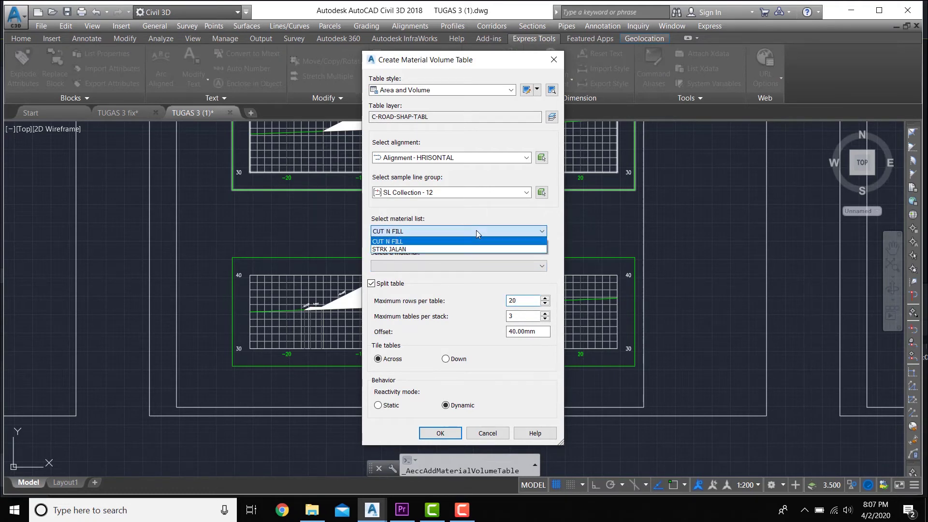
{"action": "left_click", "coordinate": [451, 249]}
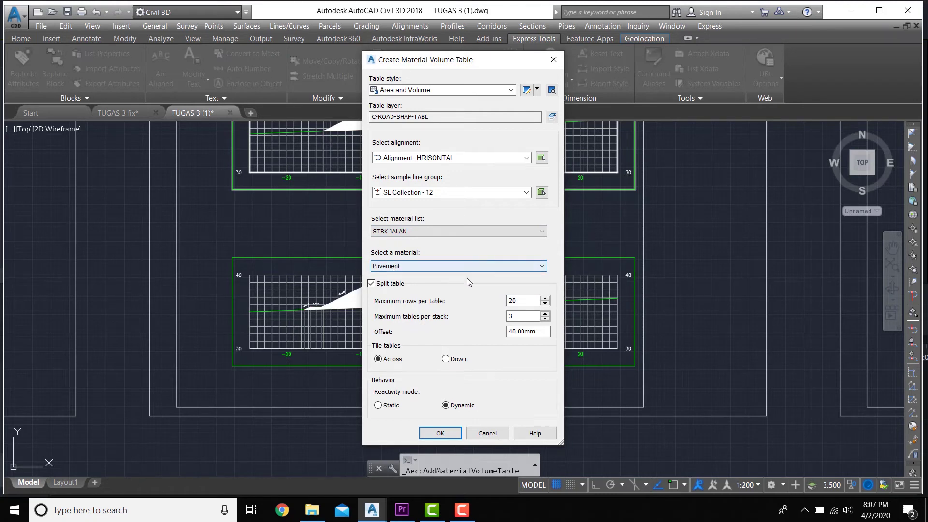
{"action": "left_click", "coordinate": [523, 300]}
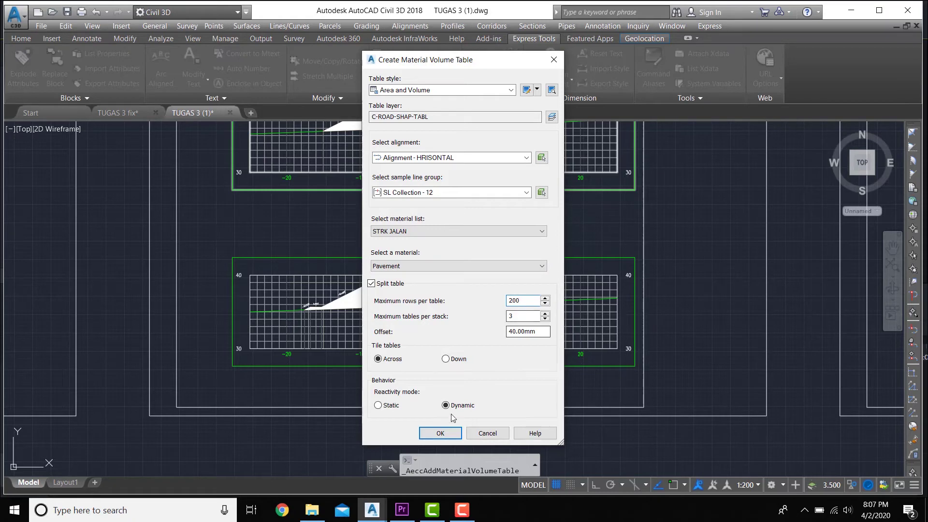
{"action": "left_click", "coordinate": [441, 434]}
Place the Pavement material table beside the total volume table, with their top edges aligned
{"action": "scroll", "coordinate": [395, 399], "scroll_direction": "down", "scroll_amount": 2}
{"action": "scroll", "coordinate": [395, 399], "scroll_direction": "down", "scroll_amount": 6}
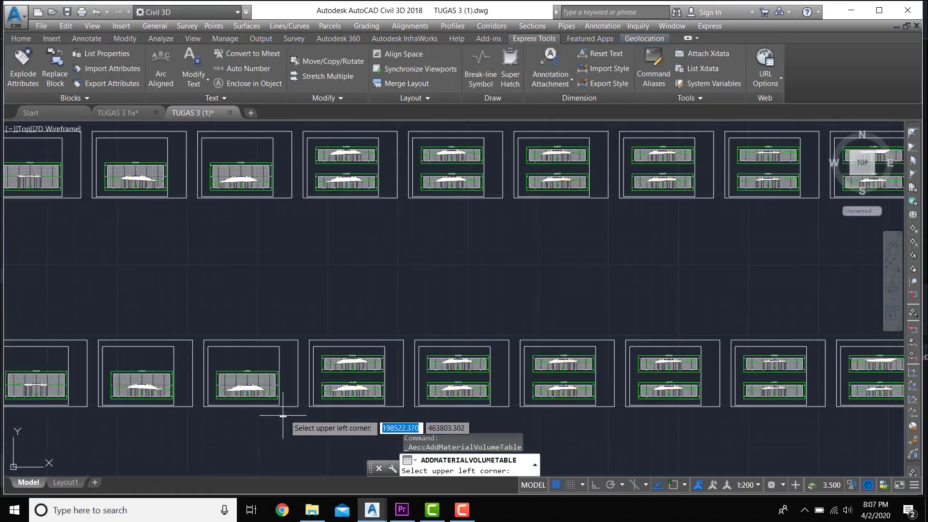
{"action": "mouse_move", "coordinate": [285, 415]}
{"action": "middle_mouse_down"}
{"action": "mouse_move", "coordinate": [556, 290]}
{"action": "mouse_move", "coordinate": [619, 287]}
{"action": "middle_mouse_up"}
{"action": "middle_click_drag", "start_coordinate": [224, 312], "coordinate": [683, 281]}
{"action": "scroll", "coordinate": [213, 302], "scroll_direction": "down", "scroll_amount": 3}
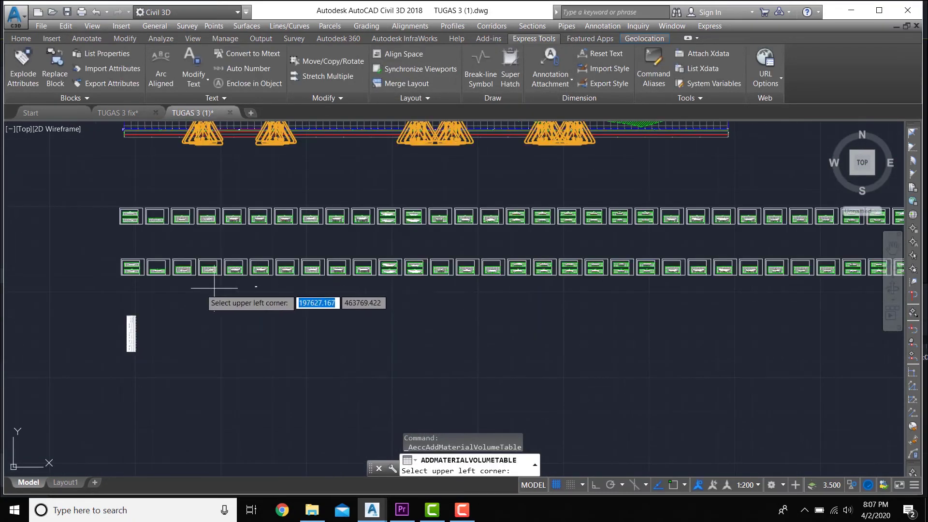
{"action": "scroll", "coordinate": [145, 333], "scroll_direction": "up", "scroll_amount": 5}
{"action": "left_click", "coordinate": [158, 344]}
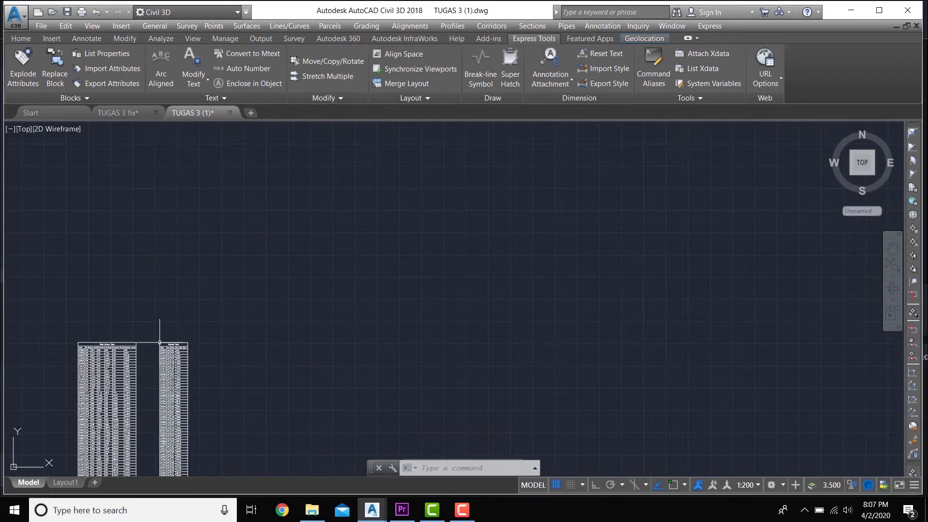
{"action": "scroll", "coordinate": [168, 376], "scroll_direction": "down", "scroll_amount": 5}
{"action": "scroll", "coordinate": [167, 376], "scroll_direction": "up", "scroll_amount": 5}
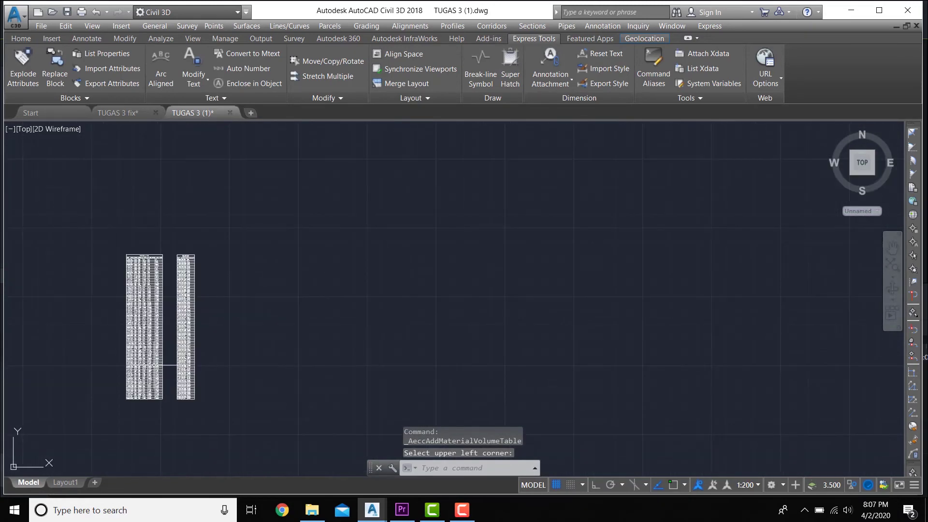
{"action": "scroll", "coordinate": [187, 228], "scroll_direction": "up", "scroll_amount": 2}
{"action": "scroll", "coordinate": [193, 290], "scroll_direction": "up", "scroll_amount": 3}
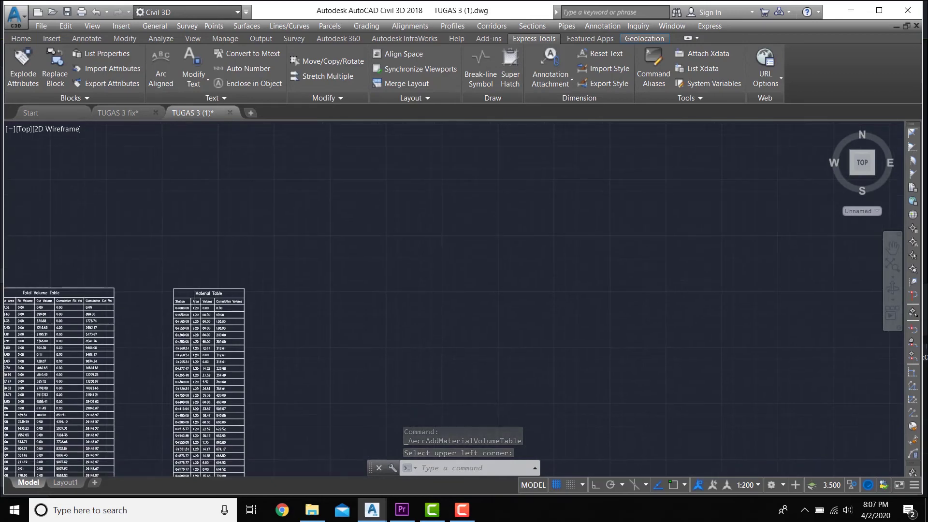
Set up a material volume table for the Subbase material of the STRK JALAN list, raising the maximum rows per table
{"action": "scroll", "coordinate": [227, 266], "scroll_direction": "down", "scroll_amount": 6}
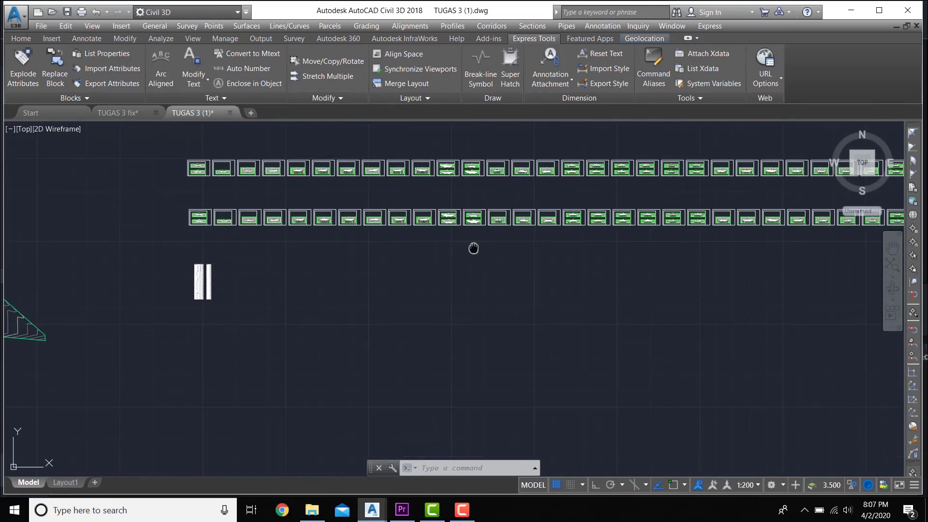
{"action": "middle_click_drag", "start_coordinate": [475, 249], "coordinate": [278, 307]}
{"action": "scroll", "coordinate": [270, 316], "scroll_direction": "down", "scroll_amount": 2}
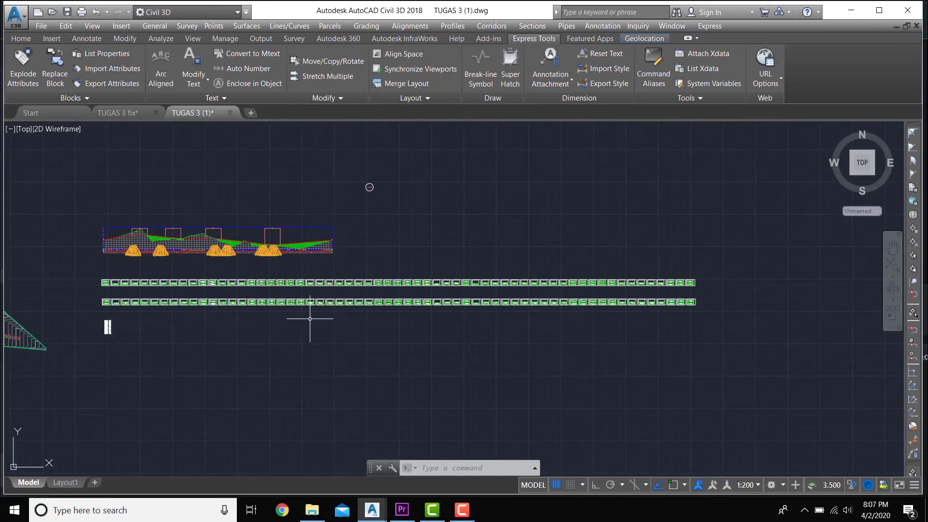
{"action": "left_click", "coordinate": [533, 26]}
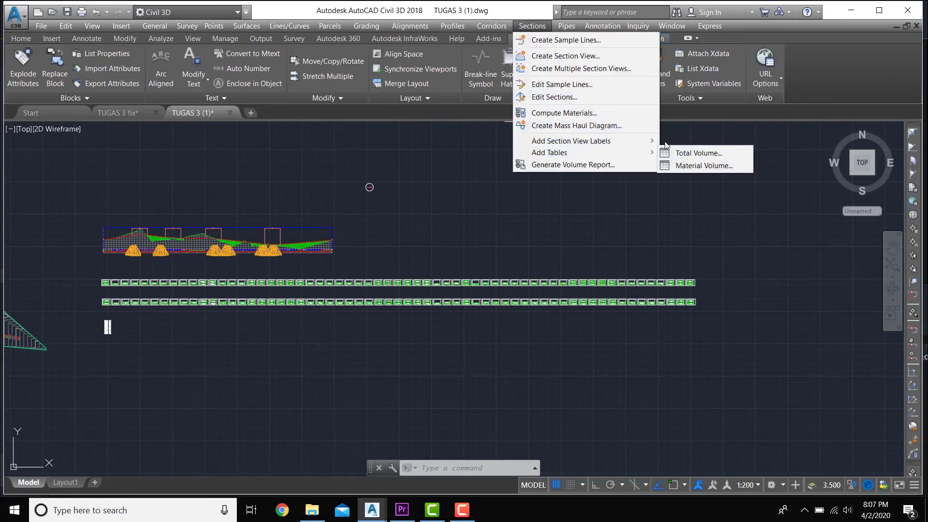
{"action": "mouse_move", "coordinate": [642, 152]}
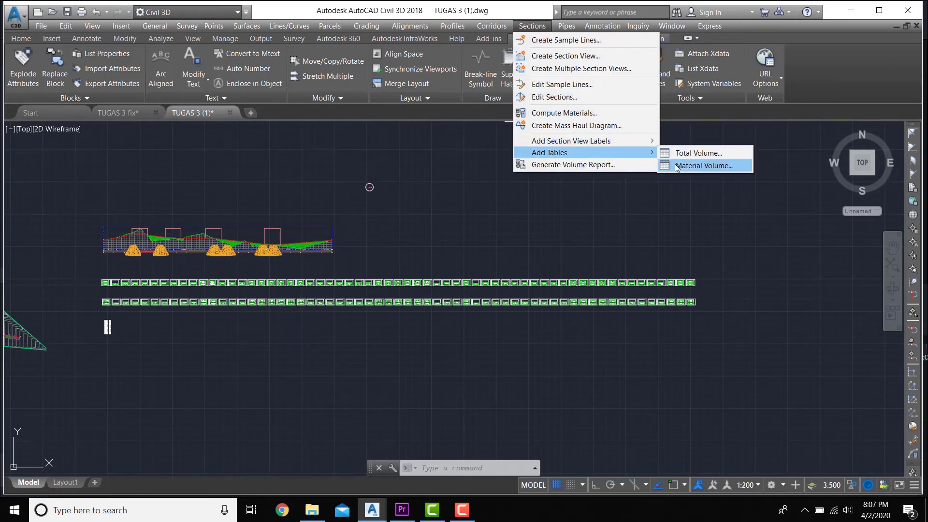
{"action": "left_click", "coordinate": [676, 166]}
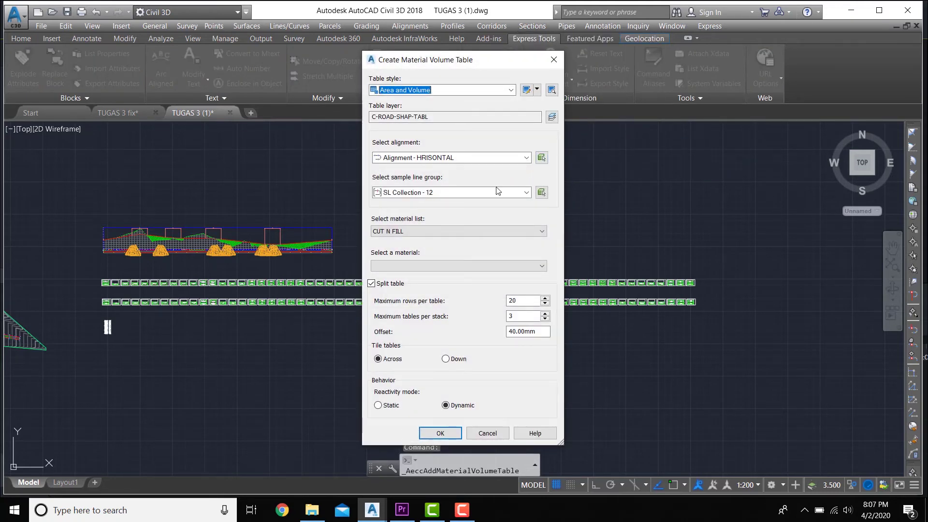
{"action": "left_click", "coordinate": [481, 229]}
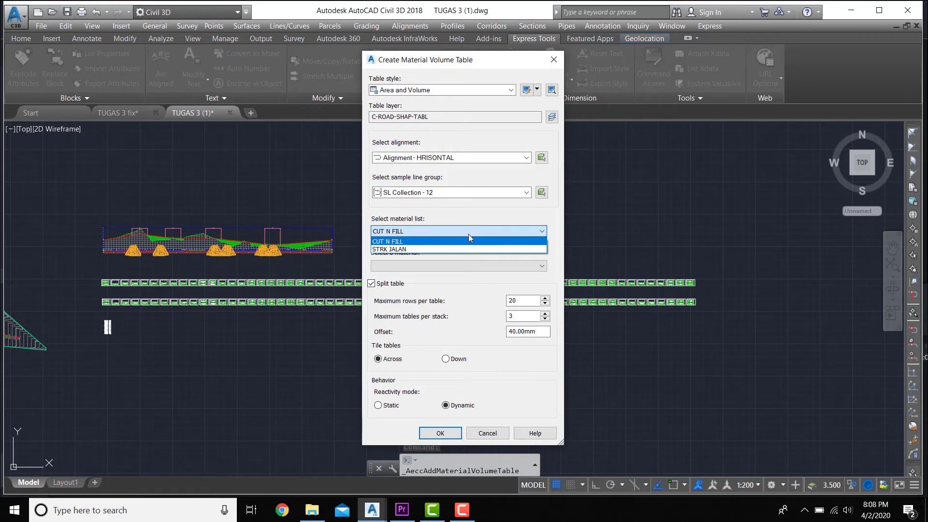
{"action": "left_click", "coordinate": [444, 248]}
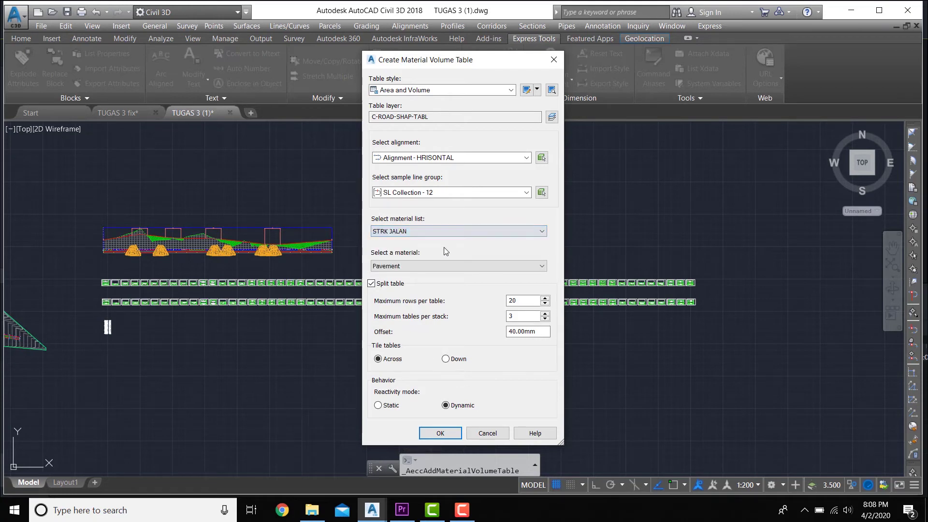
{"action": "left_click", "coordinate": [442, 264]}
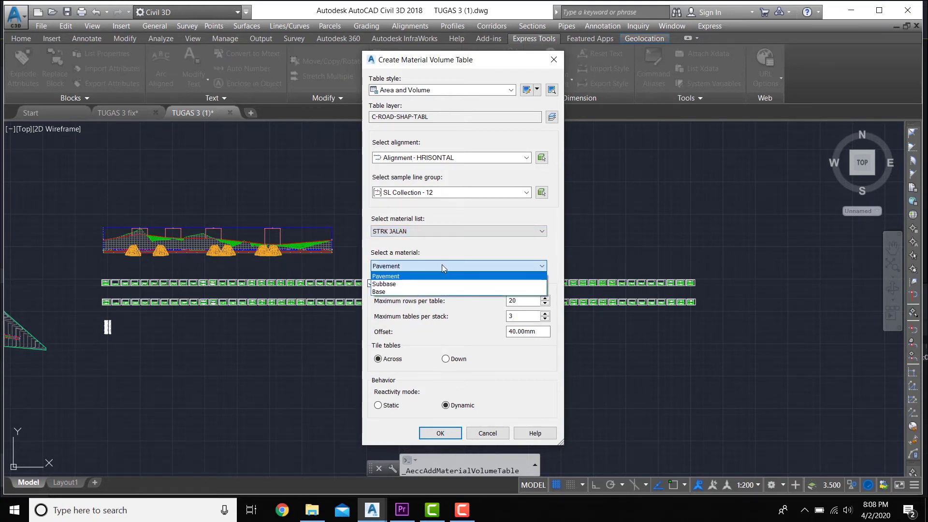
{"action": "left_click", "coordinate": [429, 279]}
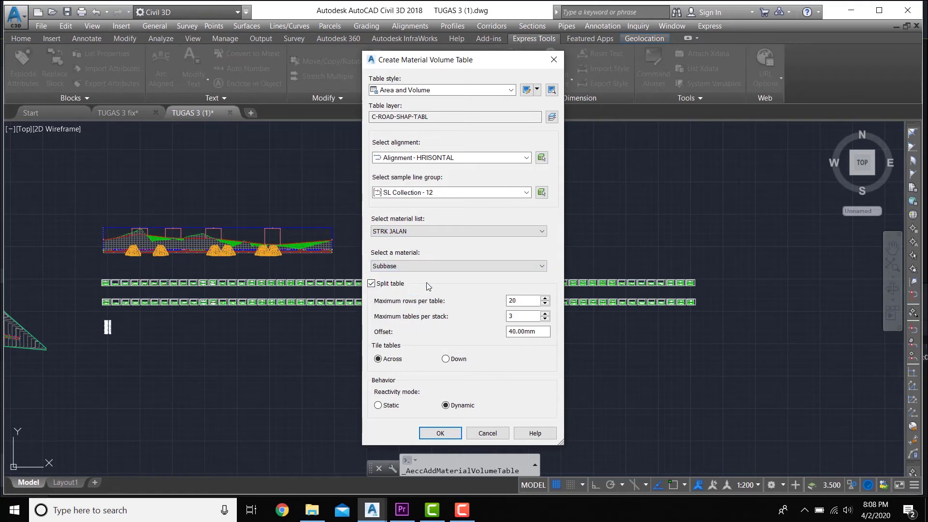
{"action": "left_click", "coordinate": [523, 302]}
{"action": "left_click", "coordinate": [445, 434]}
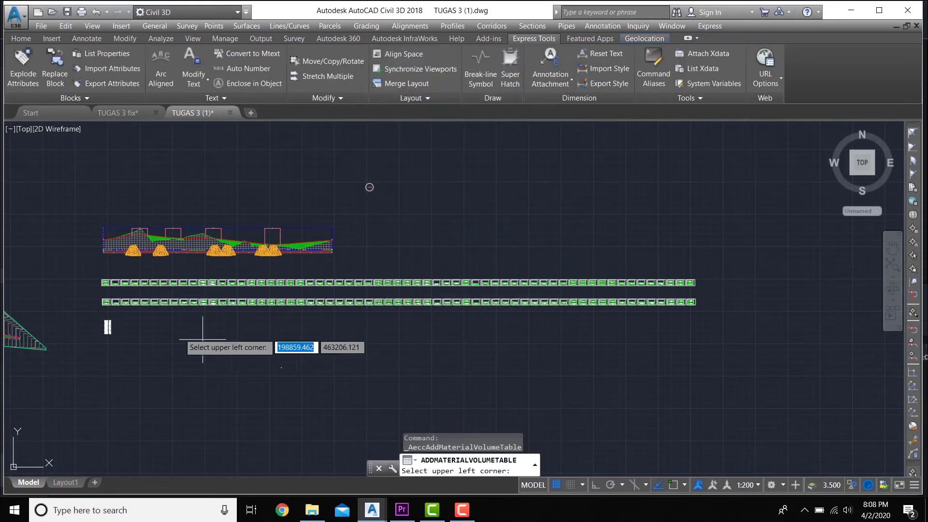
Place the Subbase material table just to the right of the Pavement material table
{"action": "scroll", "coordinate": [116, 322], "scroll_direction": "up", "scroll_amount": 4}
{"action": "scroll", "coordinate": [140, 321], "scroll_direction": "up", "scroll_amount": 3}
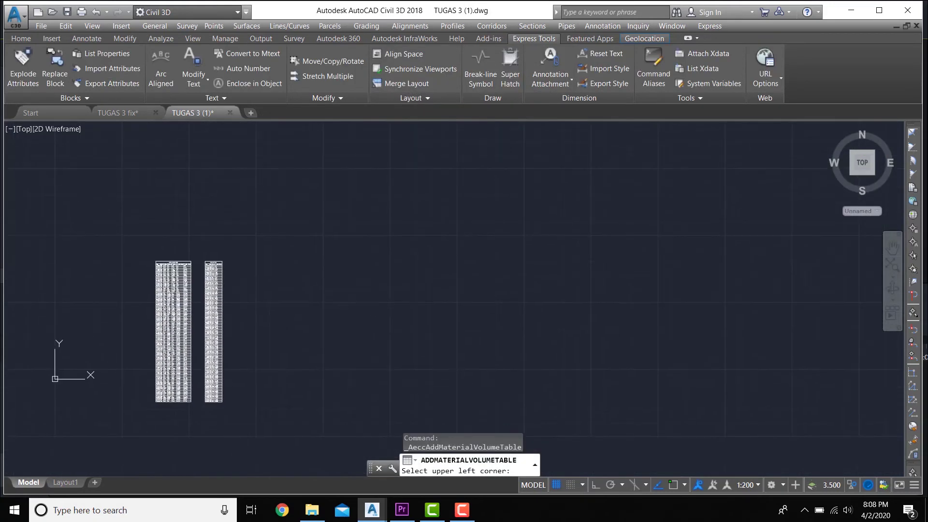
{"action": "scroll", "coordinate": [232, 271], "scroll_direction": "up", "scroll_amount": 3}
{"action": "left_click", "coordinate": [228, 239]}
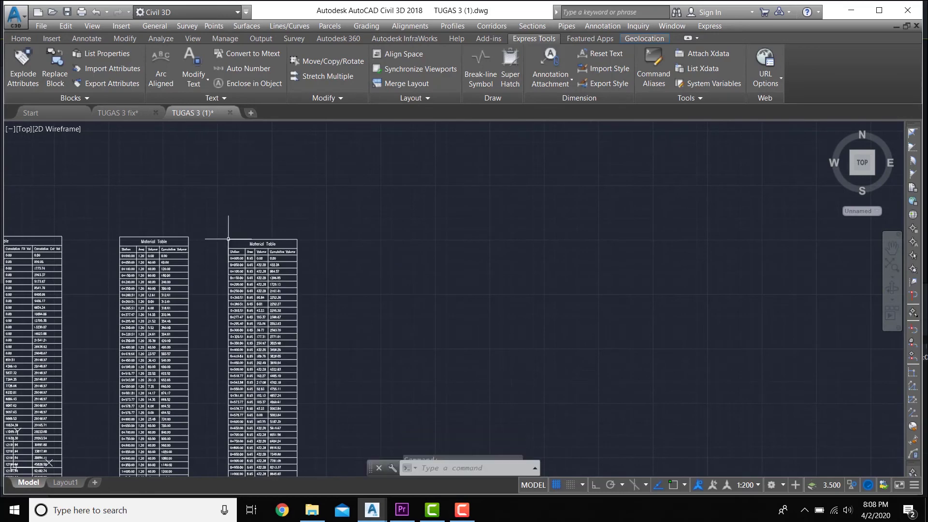
{"action": "scroll", "coordinate": [264, 256], "scroll_direction": "up", "scroll_amount": 7}
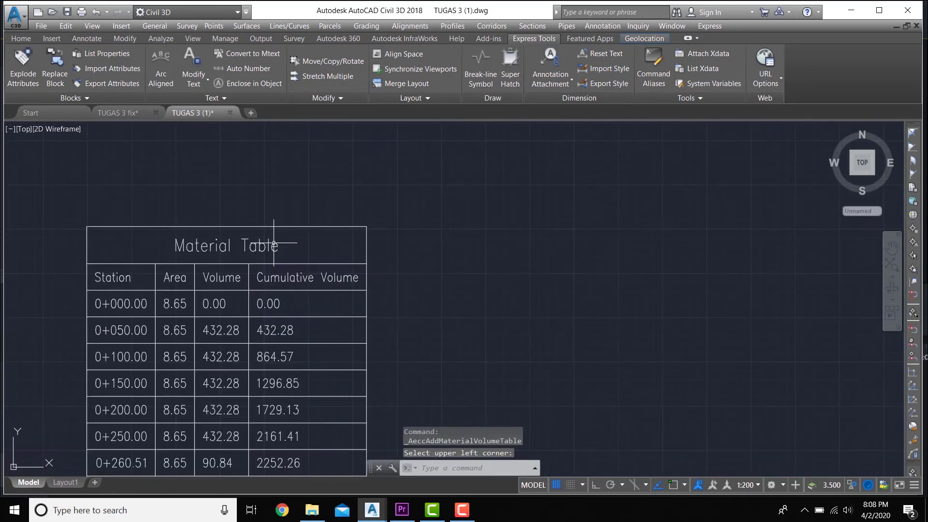
Set up a material volume table for the Base material of the STRK JALAN list with a maximum of 200 rows per table
{"action": "scroll", "coordinate": [265, 251], "scroll_direction": "down", "scroll_amount": 10}
{"action": "scroll", "coordinate": [265, 250], "scroll_direction": "down", "scroll_amount": 6}
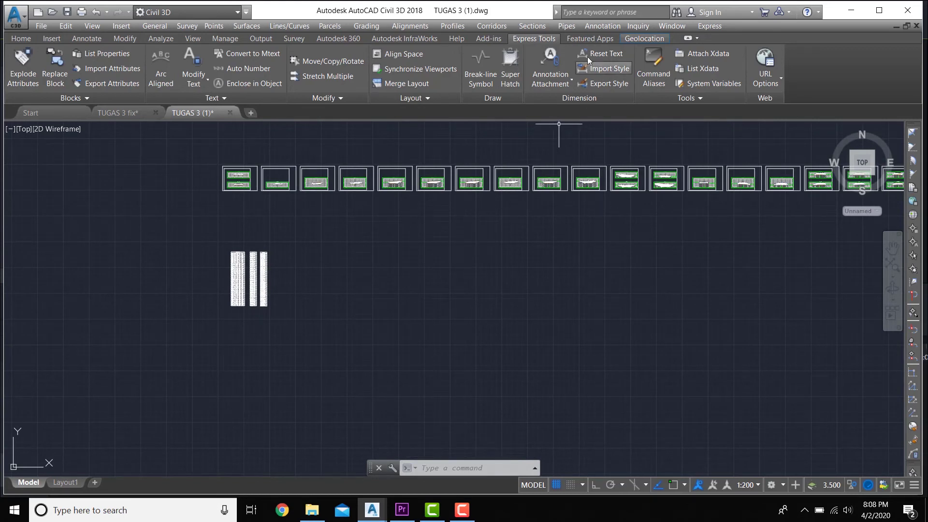
{"action": "left_click", "coordinate": [541, 28]}
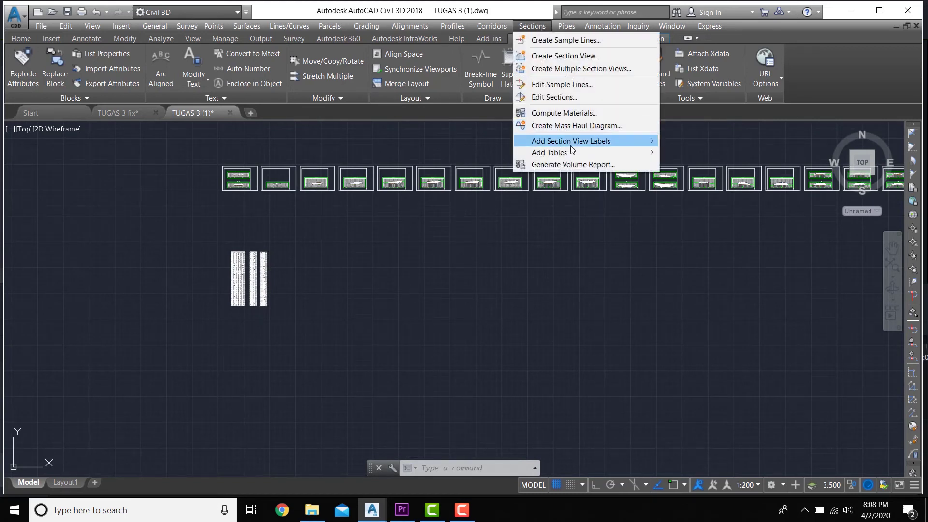
{"action": "mouse_move", "coordinate": [655, 154]}
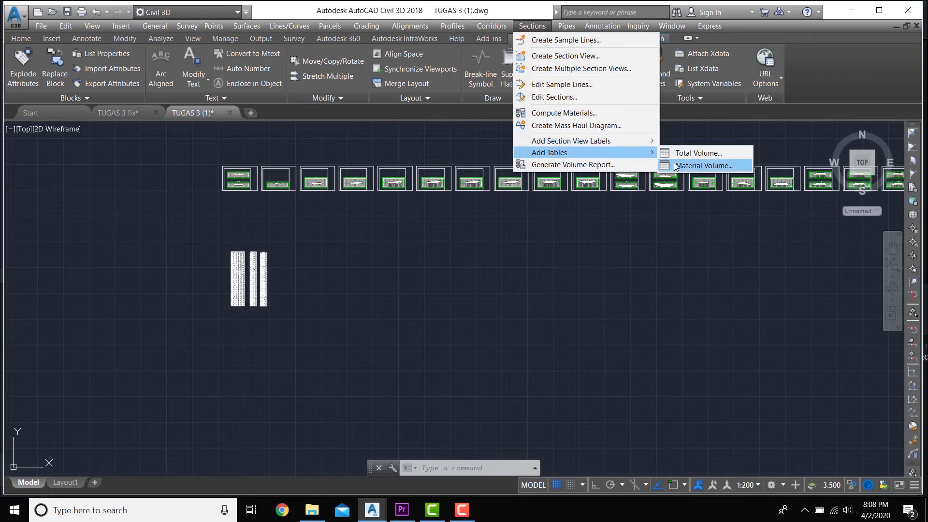
{"action": "left_click", "coordinate": [689, 164]}
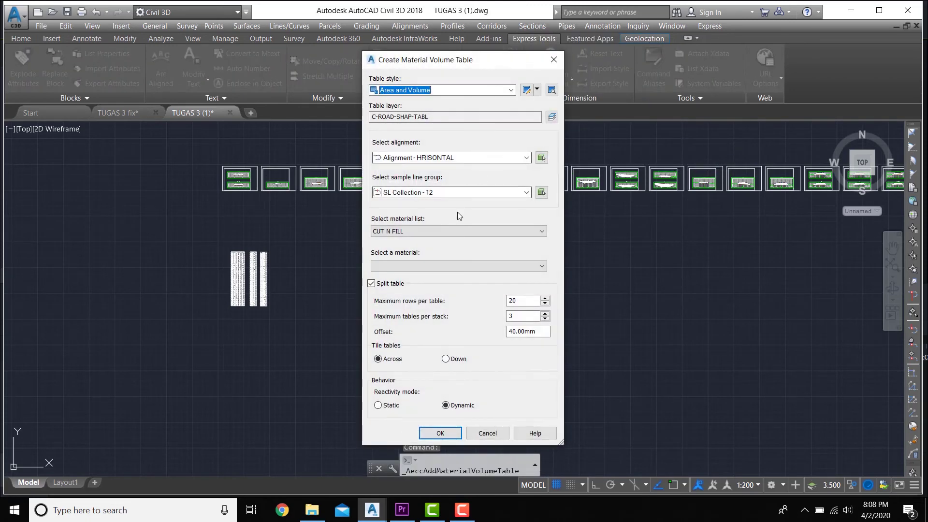
{"action": "left_click", "coordinate": [451, 231]}
{"action": "left_click", "coordinate": [439, 249]}
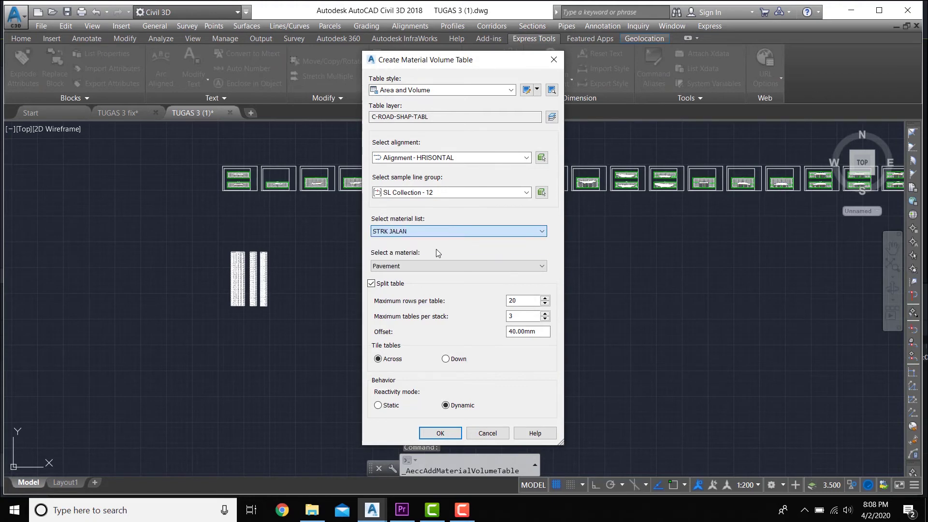
{"action": "left_click", "coordinate": [439, 265]}
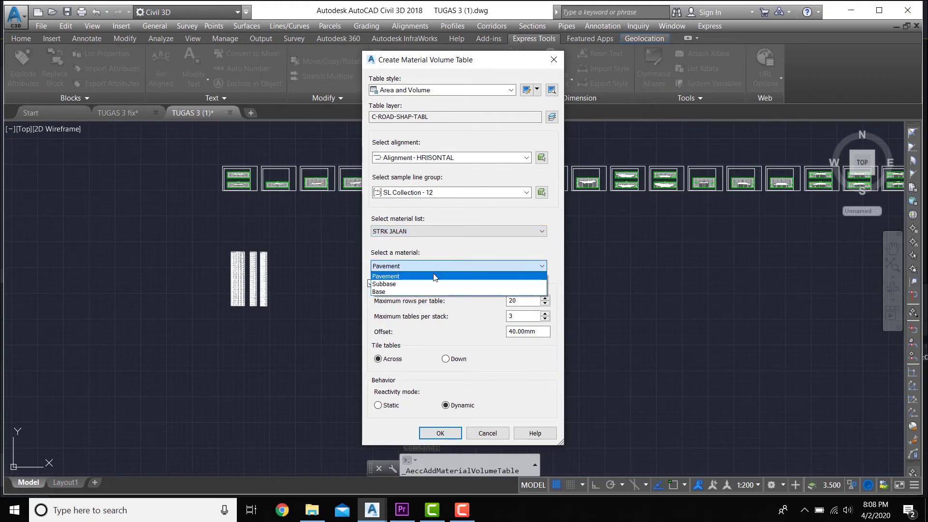
{"action": "left_click", "coordinate": [422, 291]}
{"action": "left_click", "coordinate": [517, 300]}
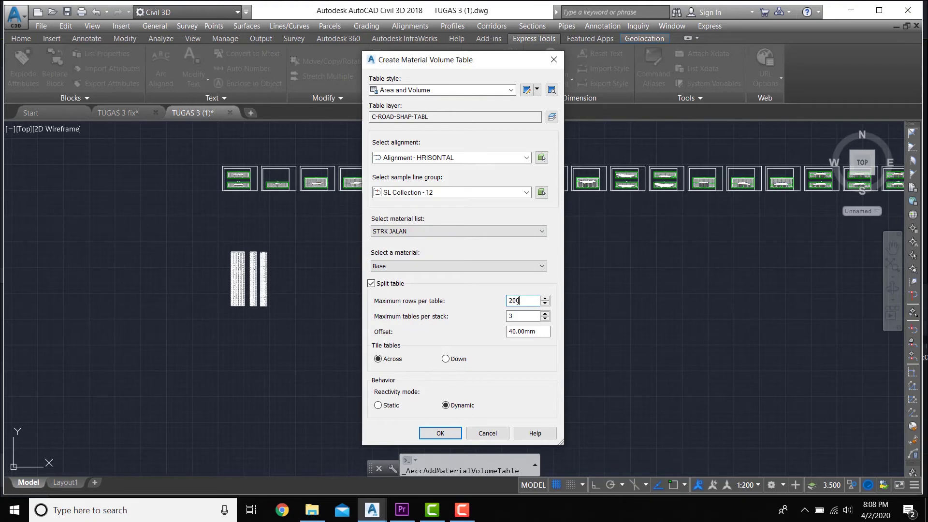
{"action": "left_click", "coordinate": [454, 432]}
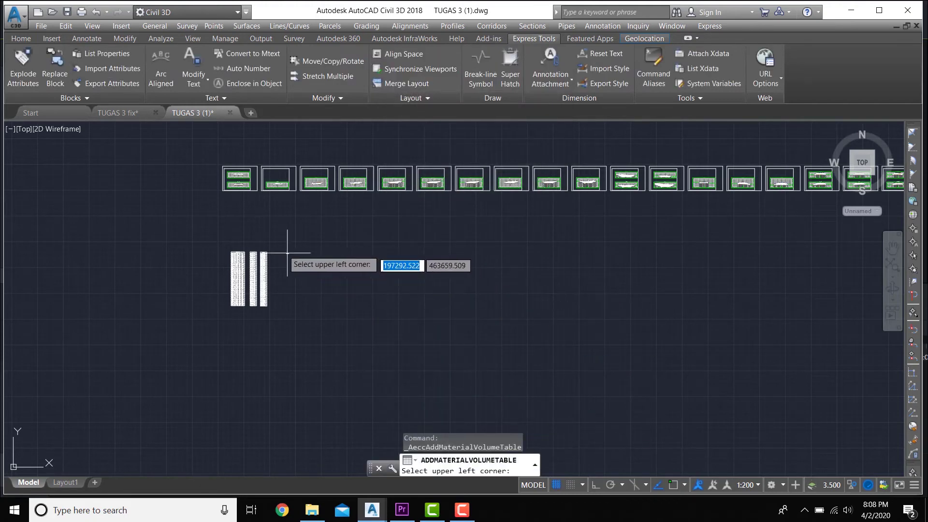
Place the Base material table beside the Subbase material table, with their top edges aligned
{"action": "scroll", "coordinate": [284, 249], "scroll_direction": "up", "scroll_amount": 5}
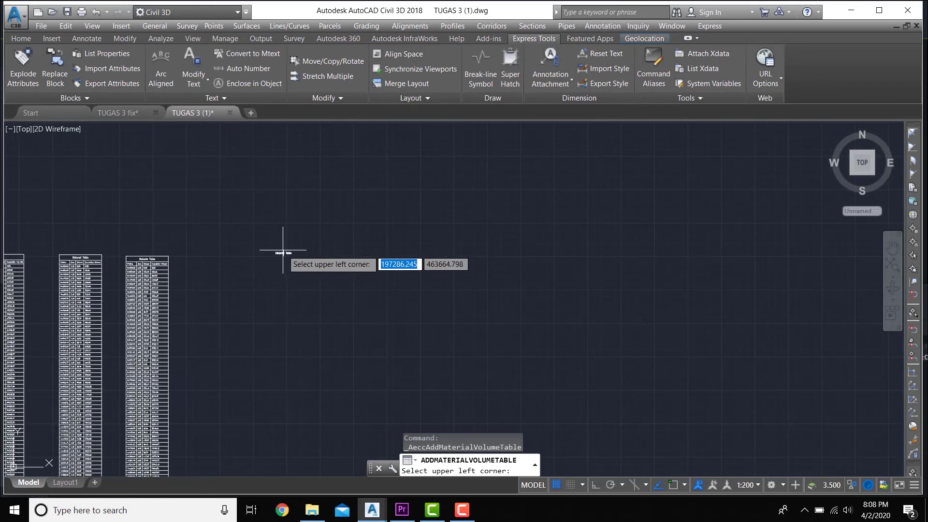
{"action": "left_click", "coordinate": [198, 256]}
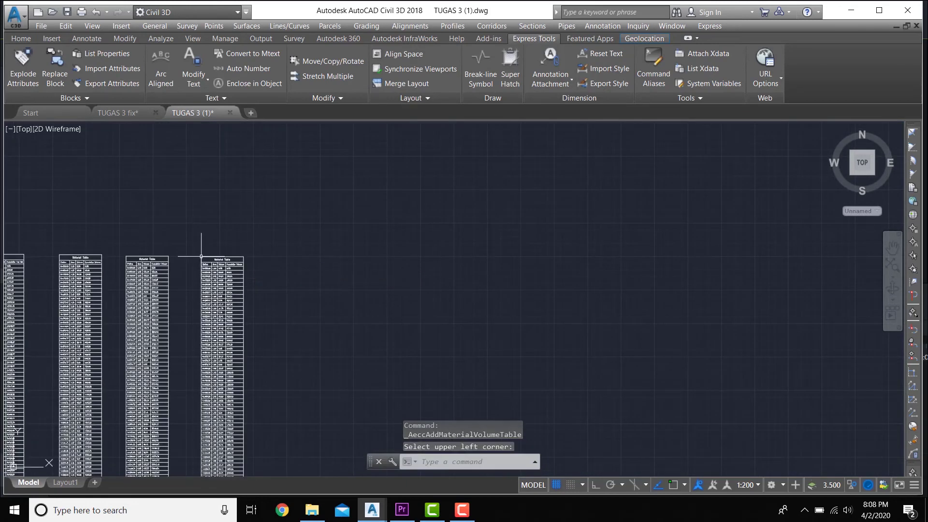
{"action": "scroll", "coordinate": [208, 257], "scroll_direction": "down", "scroll_amount": 5}
{"action": "scroll", "coordinate": [210, 257], "scroll_direction": "up", "scroll_amount": 5}
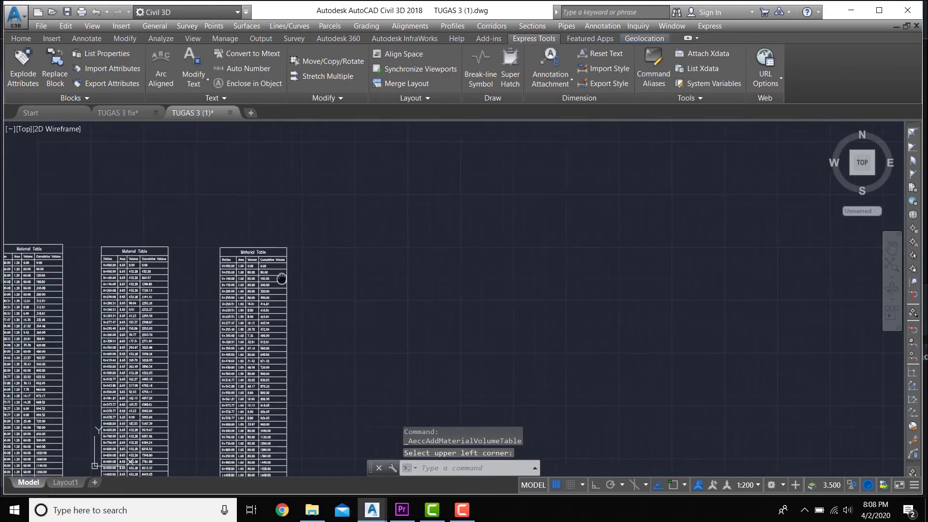
{"action": "scroll", "coordinate": [342, 249], "scroll_direction": "up", "scroll_amount": 4}
{"action": "scroll", "coordinate": [342, 249], "scroll_direction": "down", "scroll_amount": 6}
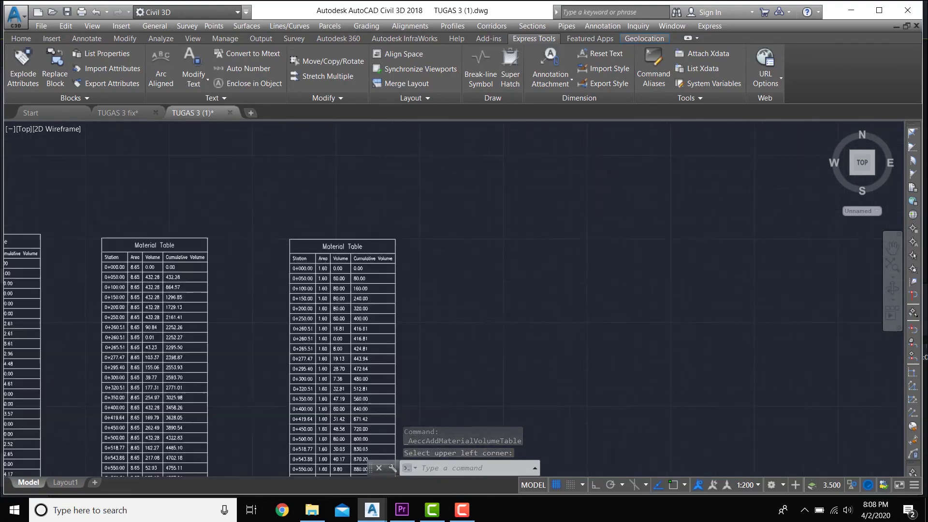
Examine the total volume table from its headings down to the cumulative fill and cut volumes in the last rows
{"action": "middle_click_drag", "start_coordinate": [359, 263], "coordinate": [476, 189]}
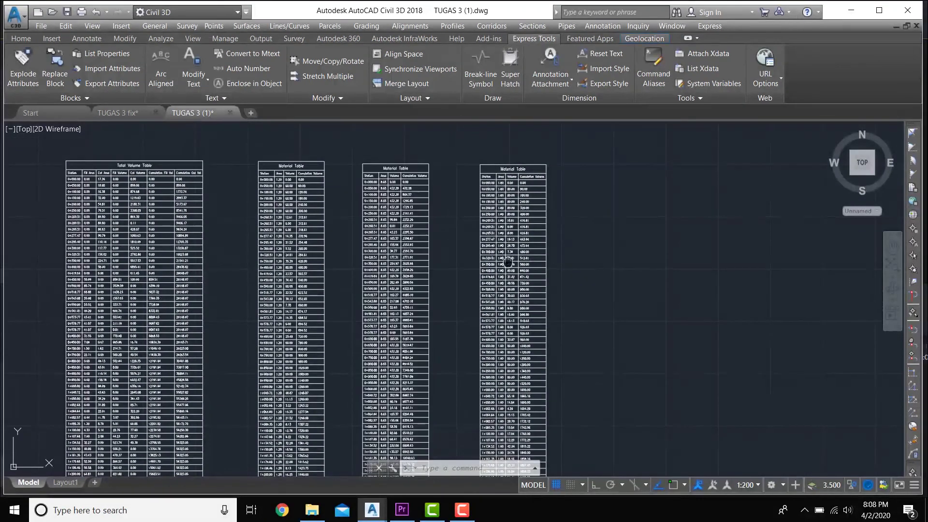
{"action": "middle_click_drag", "start_coordinate": [504, 254], "coordinate": [659, 207]}
{"action": "middle_click_drag", "start_coordinate": [344, 172], "coordinate": [325, 232]}
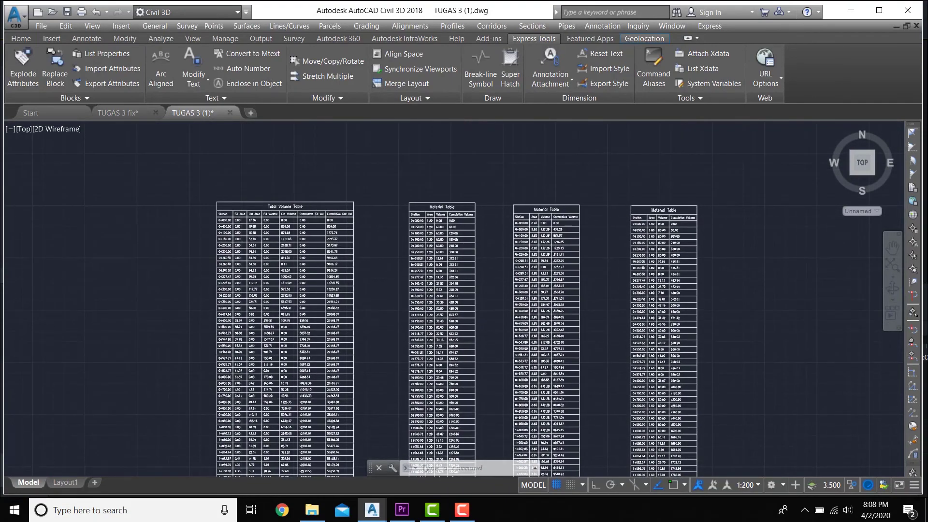
{"action": "scroll", "coordinate": [311, 196], "scroll_direction": "up", "scroll_amount": 5}
{"action": "scroll", "coordinate": [311, 196], "scroll_direction": "down", "scroll_amount": 6}
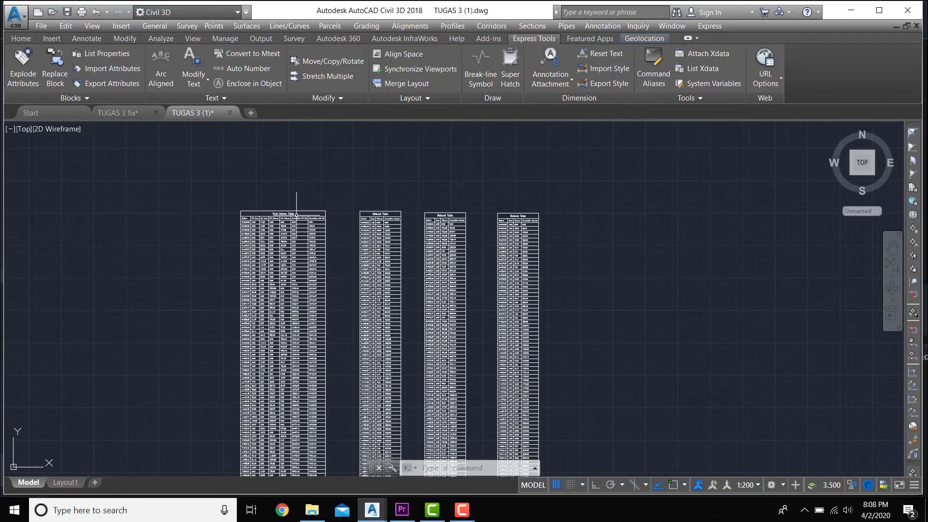
{"action": "middle_click_drag", "start_coordinate": [289, 402], "coordinate": [302, 314]}
{"action": "scroll", "coordinate": [297, 426], "scroll_direction": "down", "scroll_amount": 3}
{"action": "scroll", "coordinate": [296, 435], "scroll_direction": "up", "scroll_amount": 9}
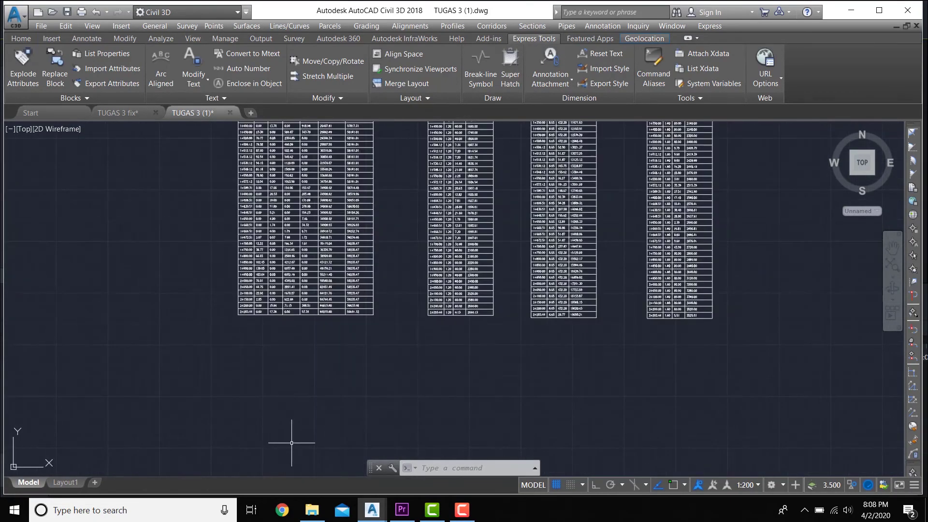
{"action": "scroll", "coordinate": [270, 175], "scroll_direction": "up", "scroll_amount": 2}
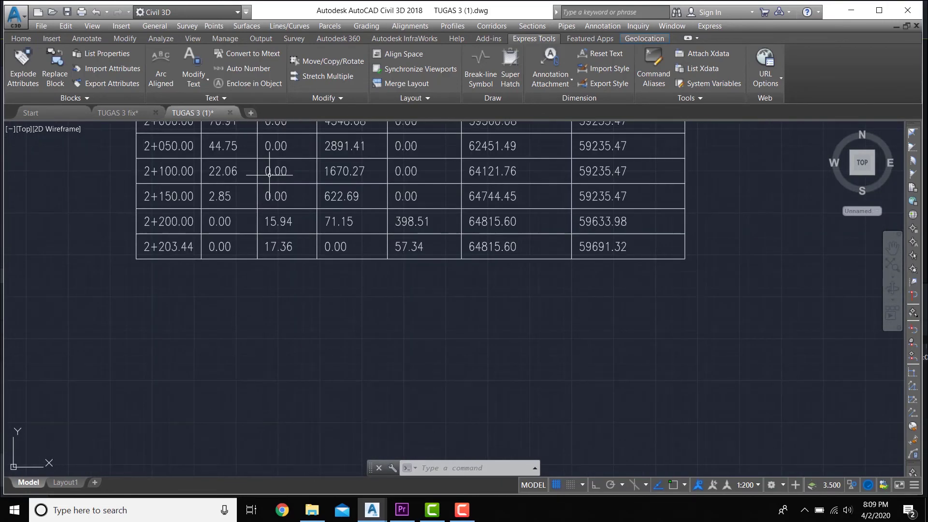
{"action": "scroll", "coordinate": [269, 174], "scroll_direction": "down", "scroll_amount": 5}
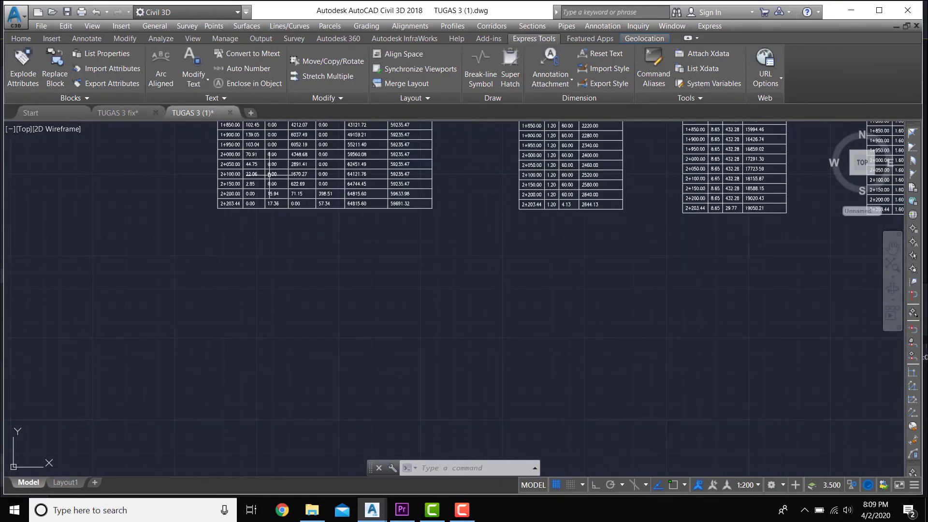
{"action": "scroll", "coordinate": [265, 214], "scroll_direction": "up", "scroll_amount": 1}
{"action": "scroll", "coordinate": [290, 232], "scroll_direction": "up", "scroll_amount": 5}
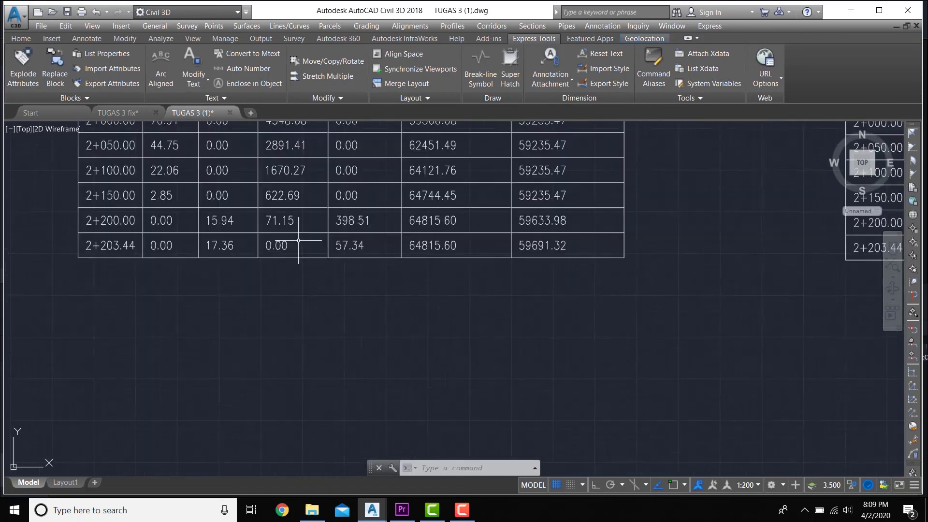
{"action": "scroll", "coordinate": [305, 242], "scroll_direction": "down", "scroll_amount": 3}
{"action": "scroll", "coordinate": [301, 239], "scroll_direction": "down", "scroll_amount": 8}
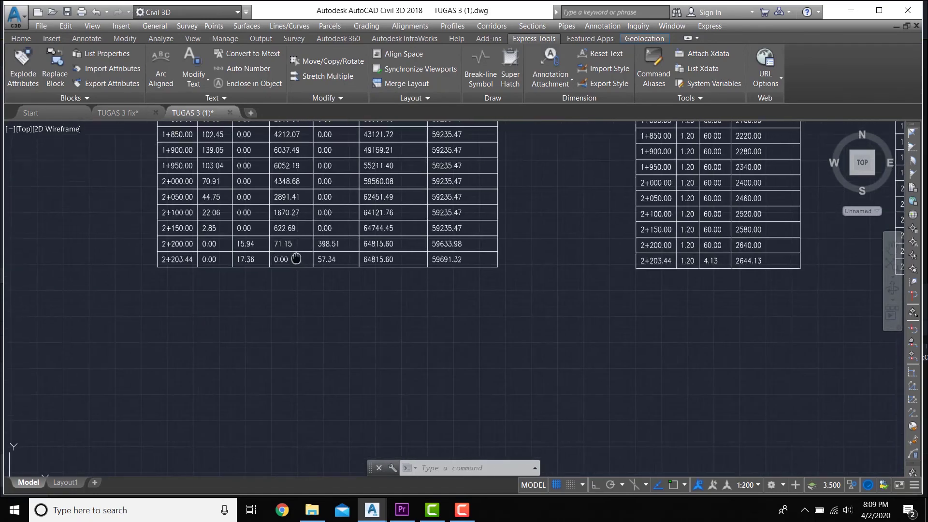
{"action": "scroll", "coordinate": [299, 258], "scroll_direction": "up", "scroll_amount": 10}
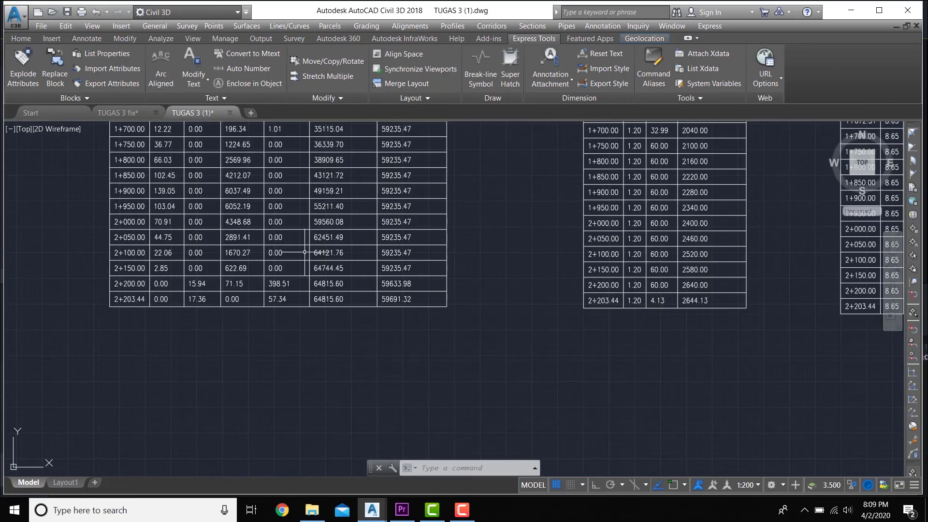
Examine the material tables, checking the Base material table down to the cumulative volume in its last row
{"action": "scroll", "coordinate": [326, 259], "scroll_direction": "down", "scroll_amount": 12}
{"action": "scroll", "coordinate": [371, 161], "scroll_direction": "up", "scroll_amount": 6}
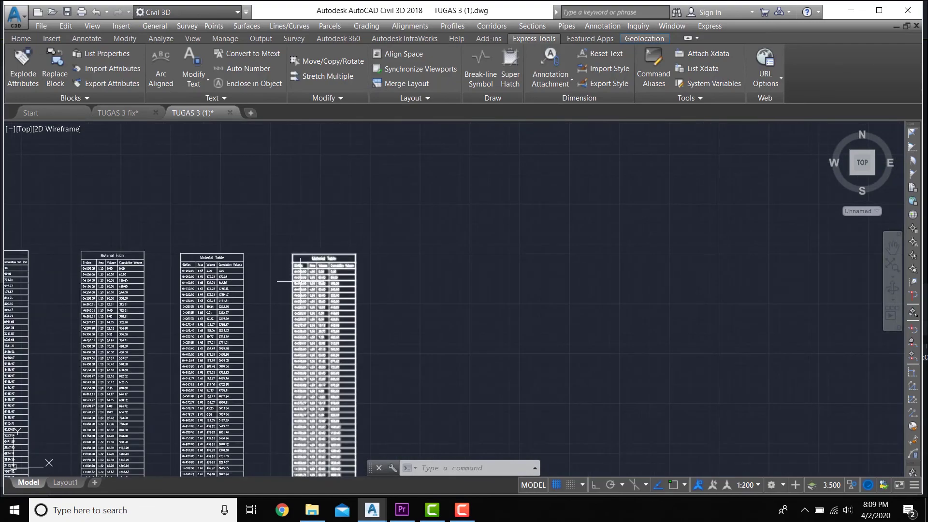
{"action": "scroll", "coordinate": [319, 259], "scroll_direction": "up", "scroll_amount": 6}
{"action": "scroll", "coordinate": [319, 259], "scroll_direction": "down", "scroll_amount": 8}
{"action": "scroll", "coordinate": [353, 239], "scroll_direction": "up", "scroll_amount": 4}
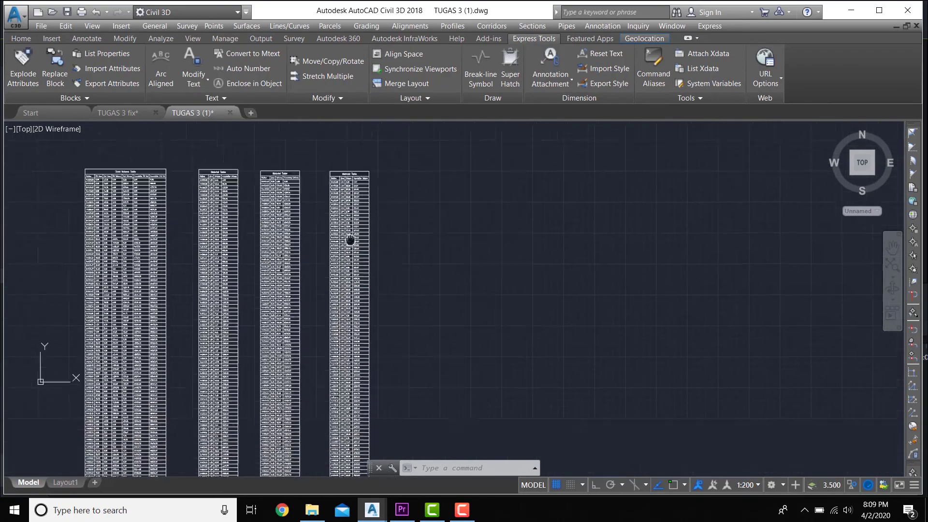
{"action": "scroll", "coordinate": [353, 397], "scroll_direction": "up", "scroll_amount": 8}
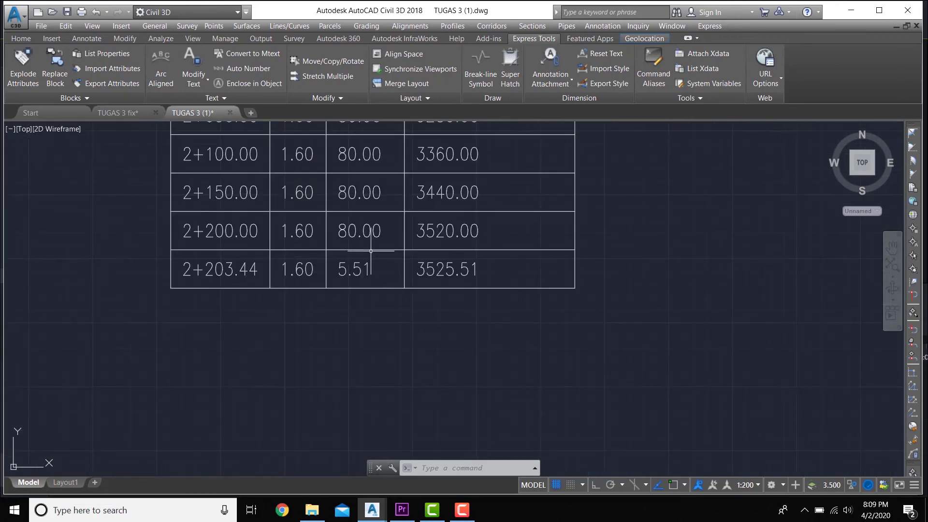
{"action": "scroll", "coordinate": [371, 251], "scroll_direction": "down", "scroll_amount": 10}
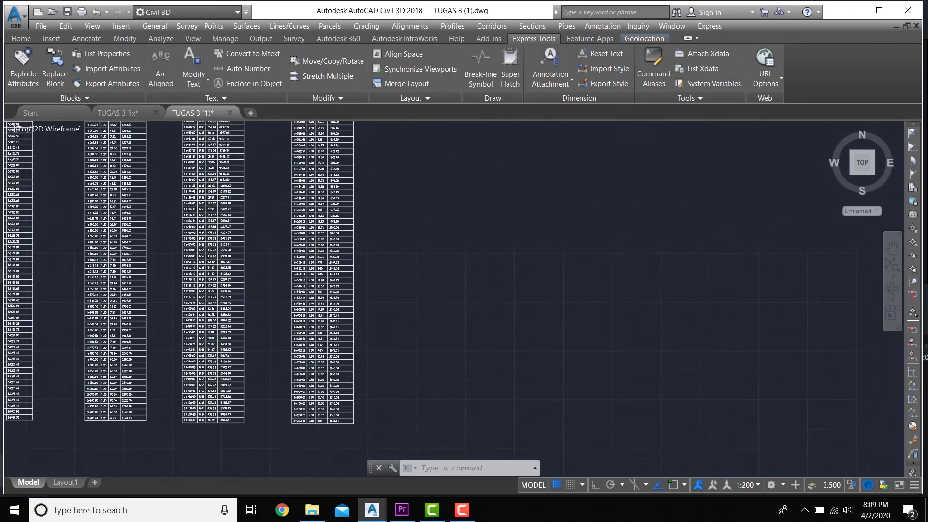
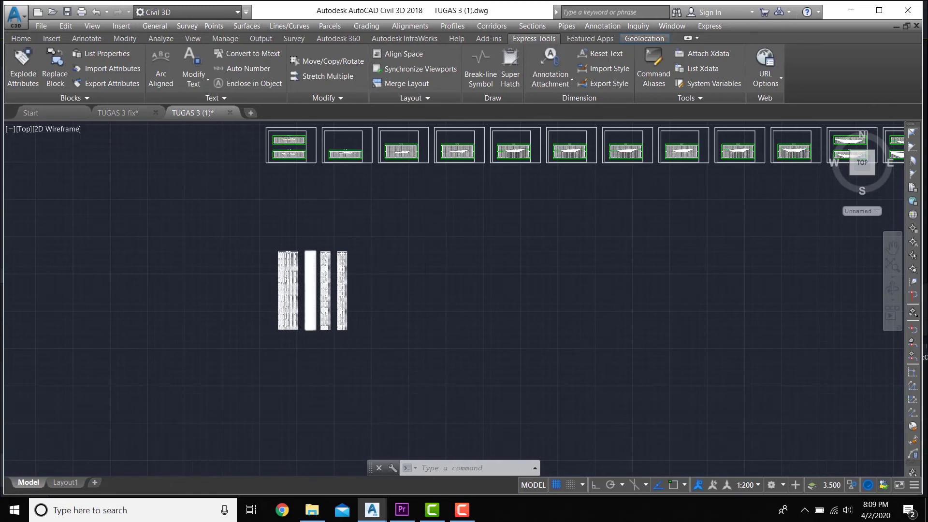
{"action": "scroll", "coordinate": [313, 289], "scroll_direction": "up", "scroll_amount": 6}
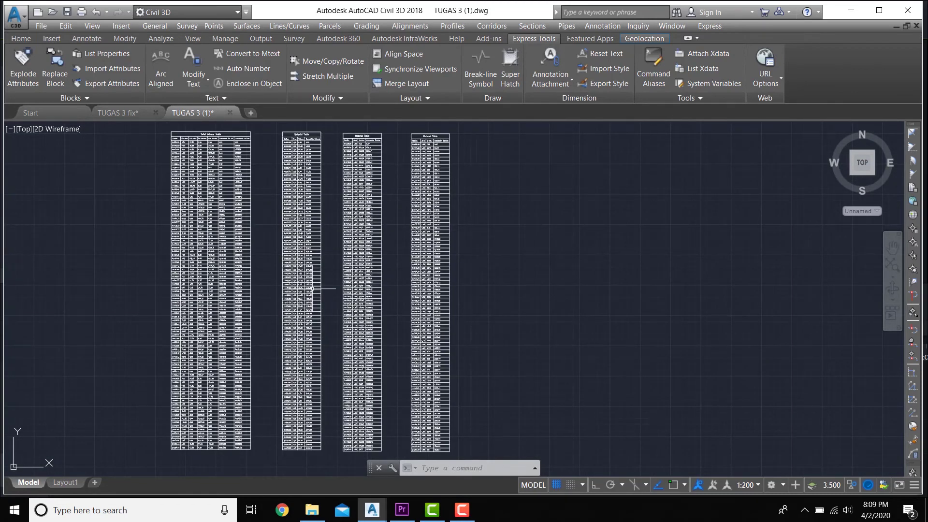
{"action": "scroll", "coordinate": [414, 253], "scroll_direction": "down", "scroll_amount": 8}
Look along the rows of cross-section sheets and inspect the earthworks and pavement layer fills at station 0+450.00
{"action": "middle_click_drag", "start_coordinate": [332, 306], "coordinate": [126, 319]}
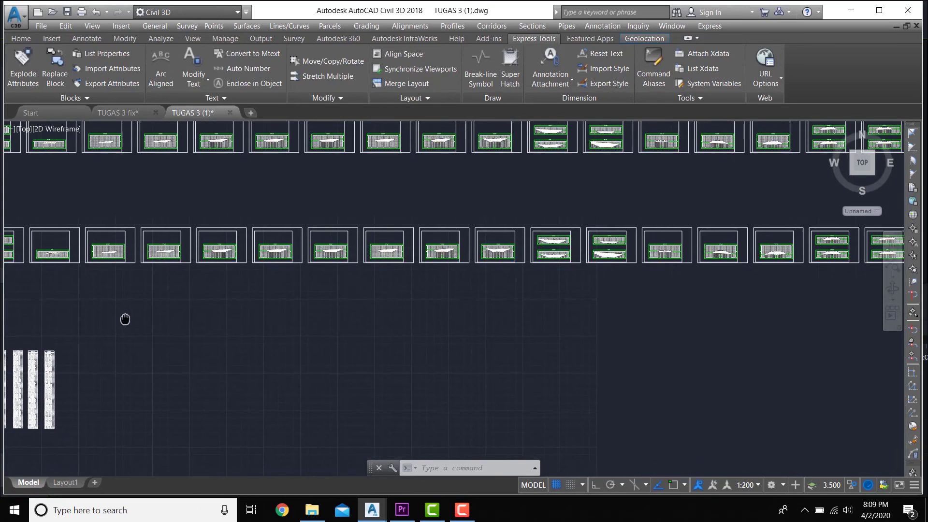
{"action": "middle_click_drag", "start_coordinate": [617, 290], "coordinate": [336, 305]}
{"action": "middle_click_drag", "start_coordinate": [555, 275], "coordinate": [253, 276]}
{"action": "middle_click_drag", "start_coordinate": [146, 257], "coordinate": [247, 257]}
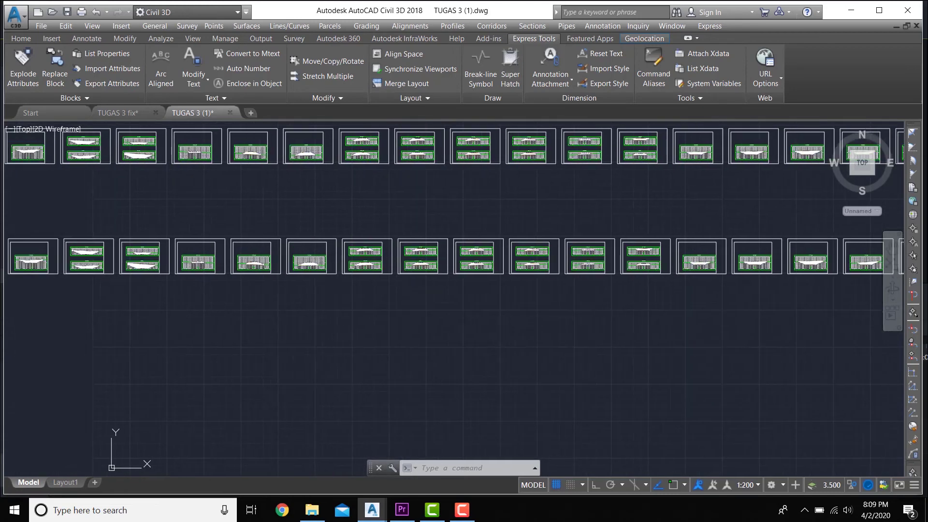
{"action": "scroll", "coordinate": [247, 257], "scroll_direction": "up", "scroll_amount": 10}
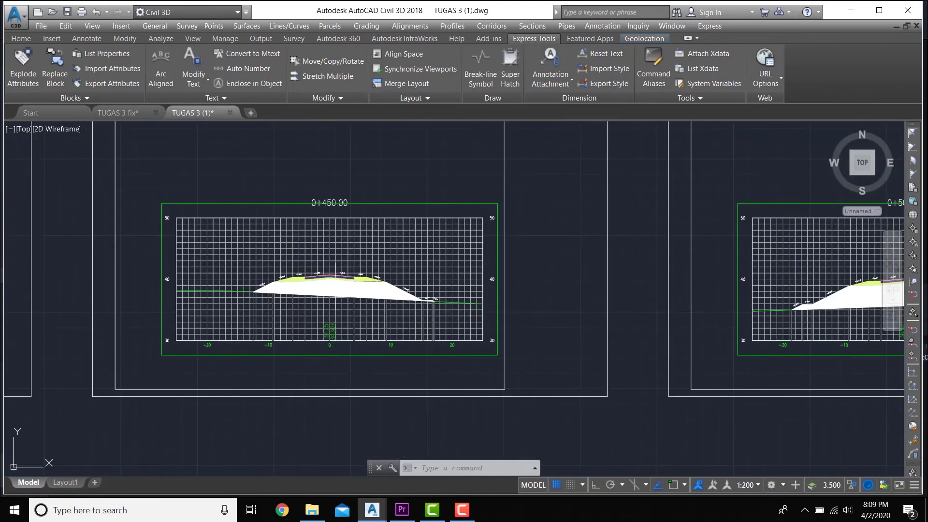
{"action": "scroll", "coordinate": [324, 285], "scroll_direction": "up", "scroll_amount": 6}
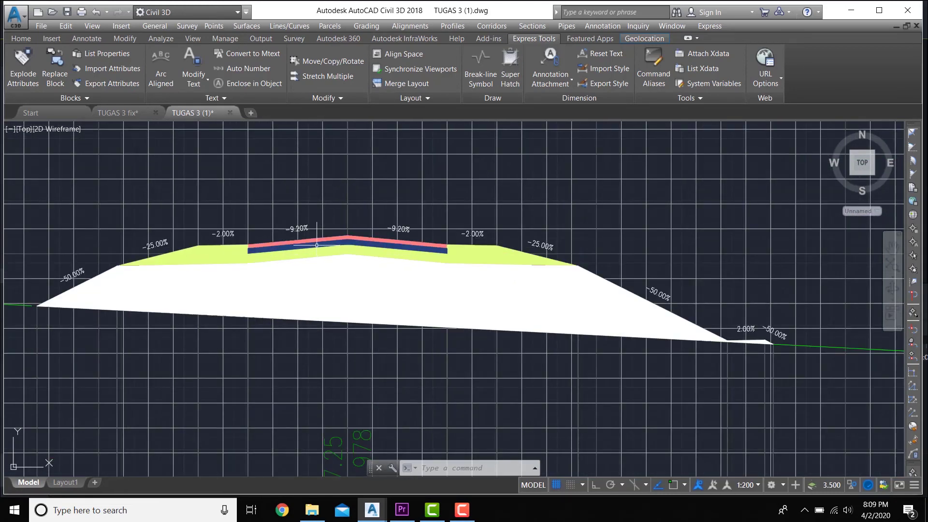
{"action": "mouse_move", "coordinate": [317, 246]}
{"action": "mouse_move", "coordinate": [306, 333]}
From the 0+450.00 view's section view group properties, open the Earthworks section's Basic style for editing and show its Section view direction display
{"action": "scroll", "coordinate": [478, 311], "scroll_direction": "down", "scroll_amount": 6}
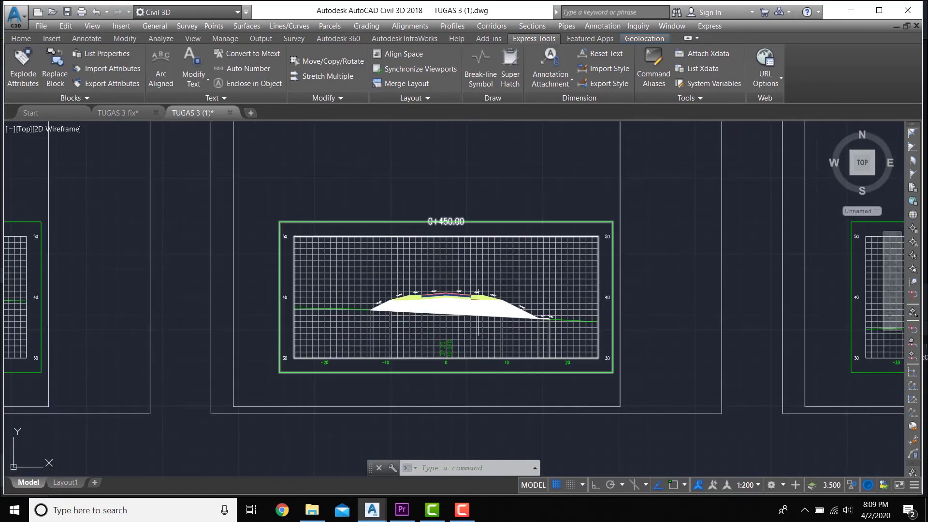
{"action": "left_click", "coordinate": [613, 311]}
{"action": "right_click", "coordinate": [613, 312]}
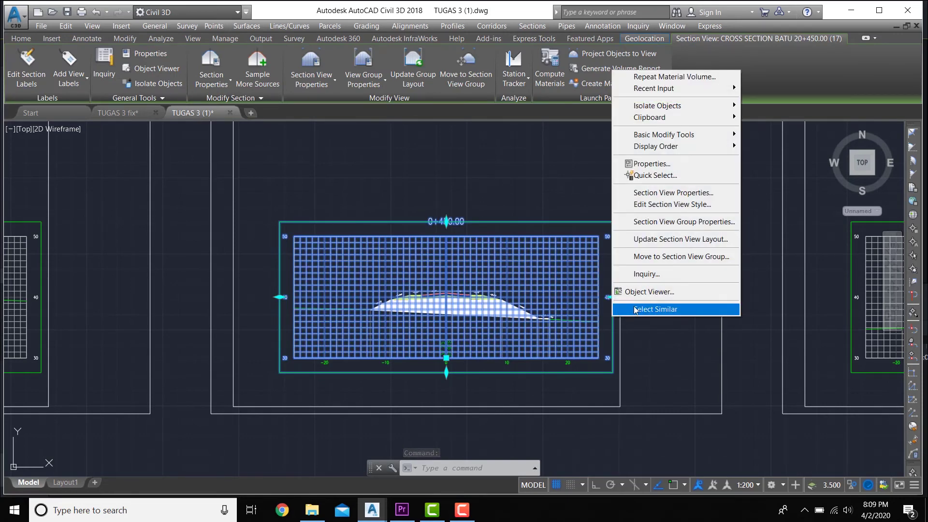
{"action": "left_click", "coordinate": [652, 225]}
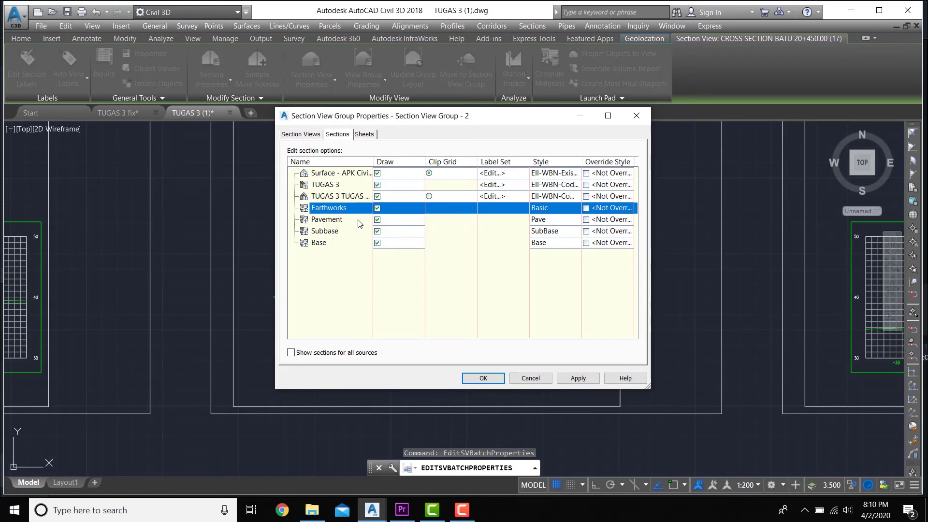
{"action": "left_click", "coordinate": [541, 211]}
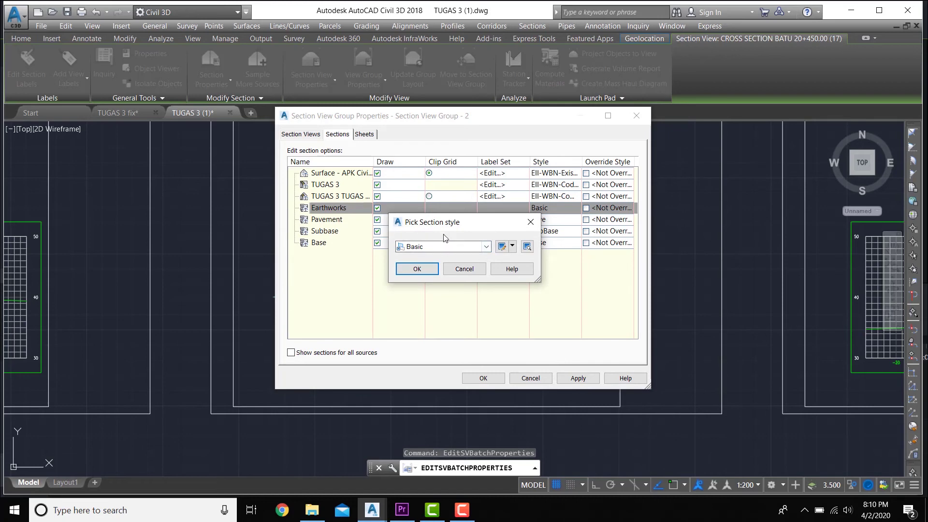
{"action": "left_click", "coordinate": [502, 246]}
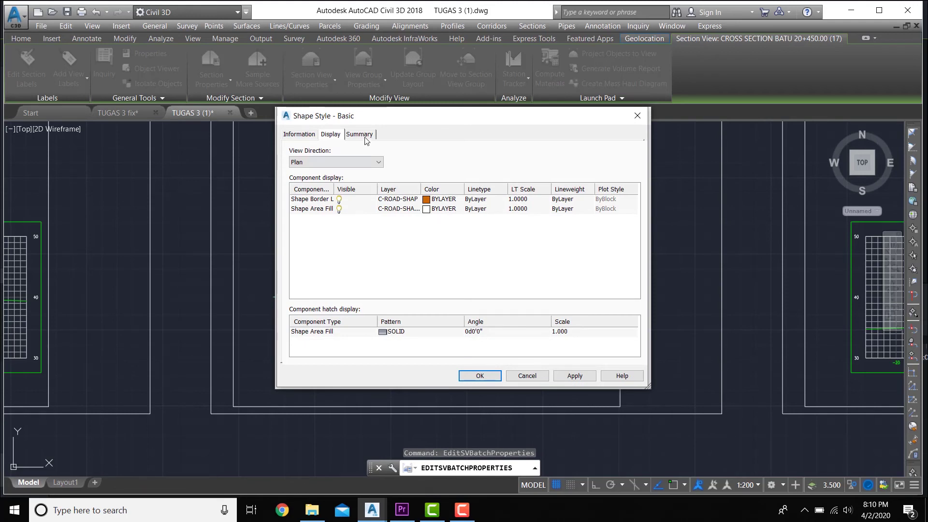
{"action": "left_click", "coordinate": [380, 163]}
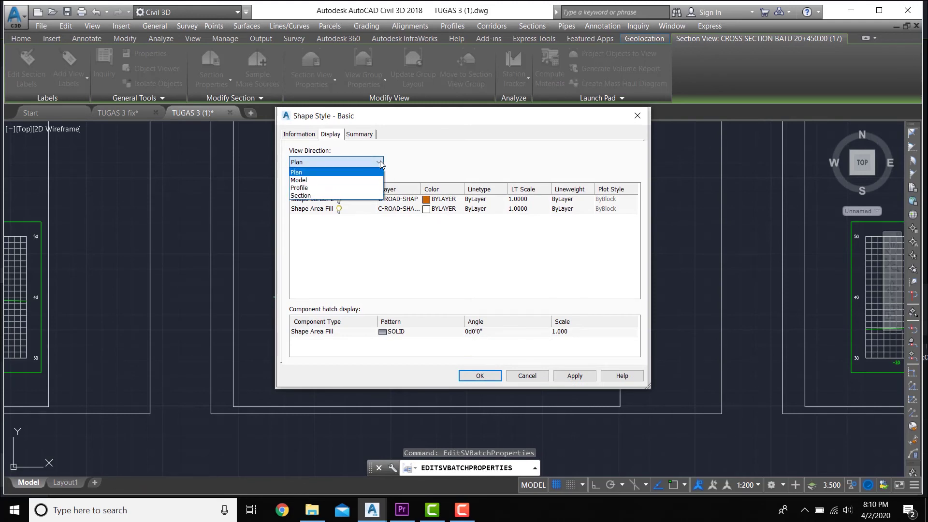
{"action": "left_click", "coordinate": [359, 195]}
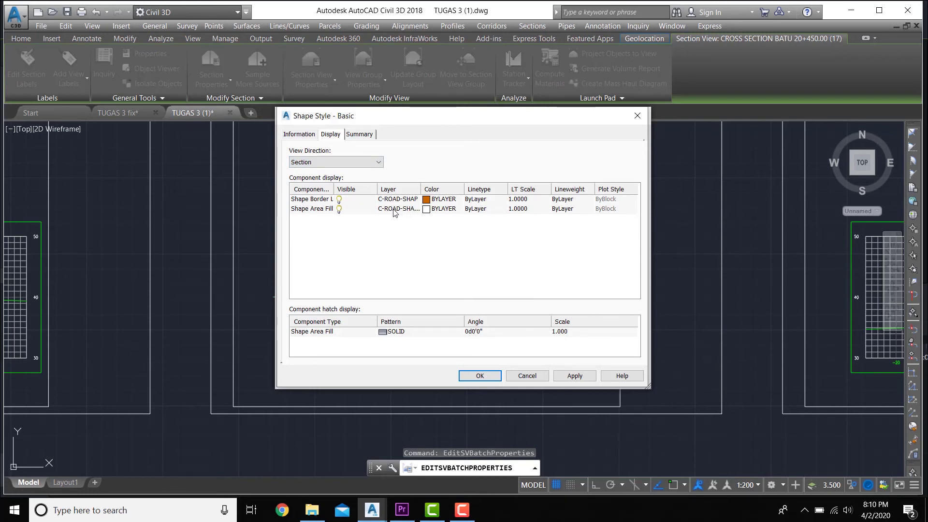
Change the Shape Area Fill hatch in the Basic shape style to the predefined ANSI31 pattern
{"action": "left_click", "coordinate": [390, 333]}
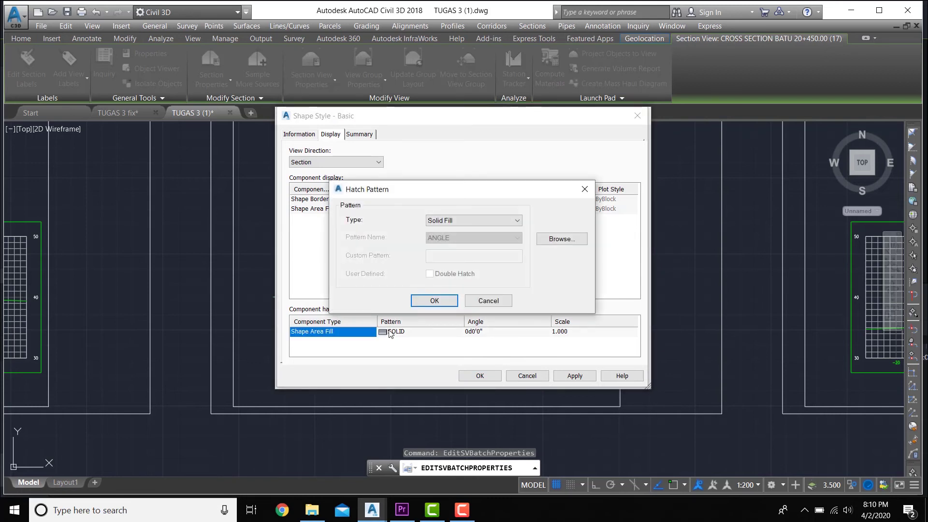
{"action": "left_click", "coordinate": [506, 222]}
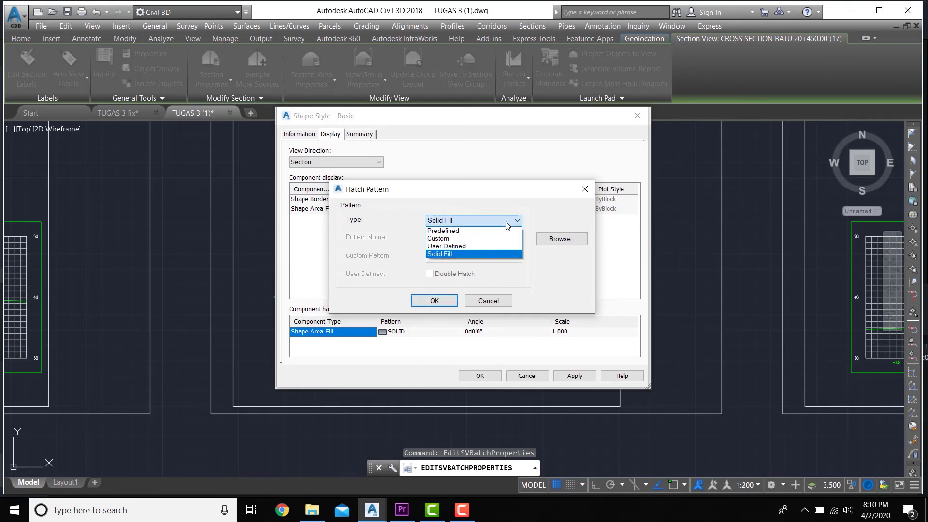
{"action": "left_click", "coordinate": [492, 232]}
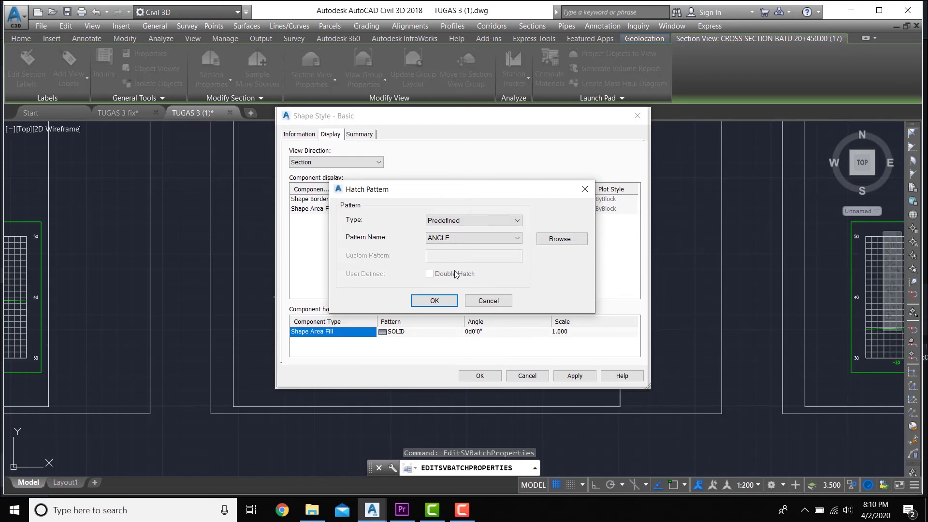
{"action": "left_click", "coordinate": [440, 302]}
{"action": "left_click", "coordinate": [444, 330]}
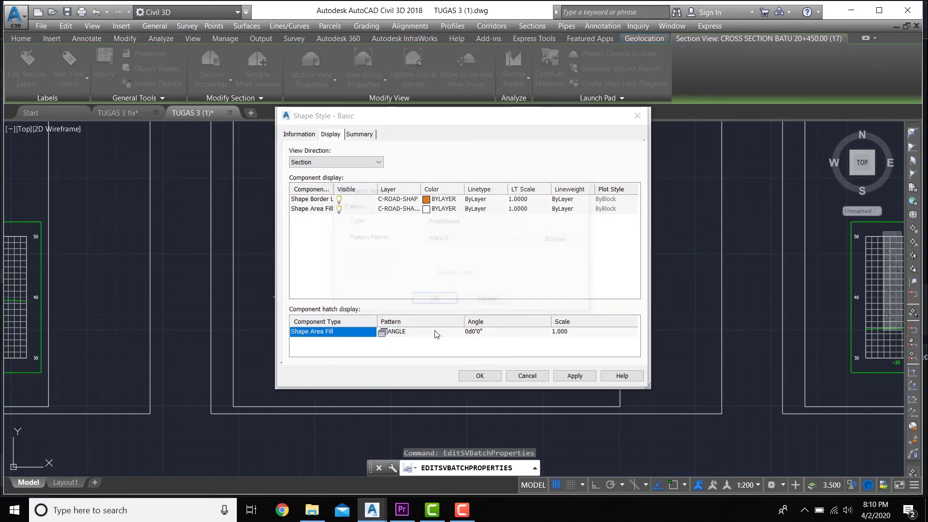
{"action": "left_click", "coordinate": [477, 238]}
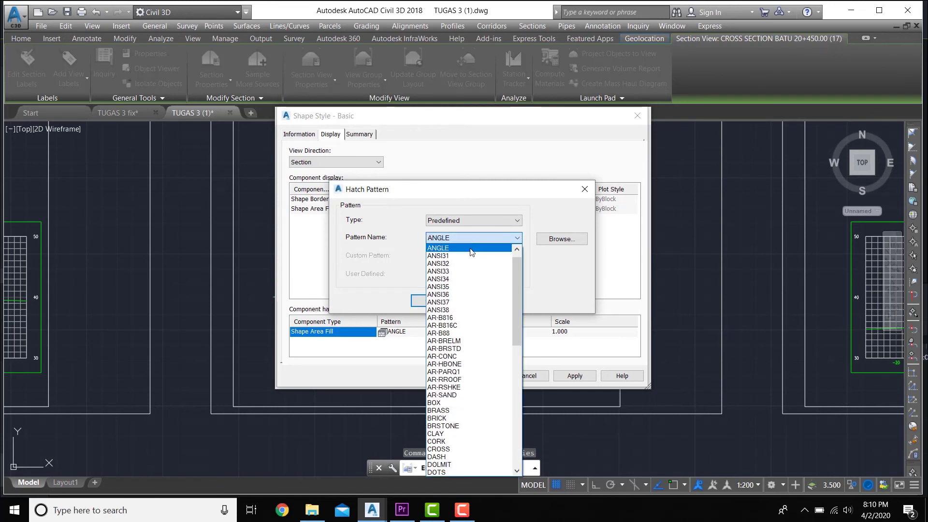
{"action": "left_click", "coordinate": [440, 256]}
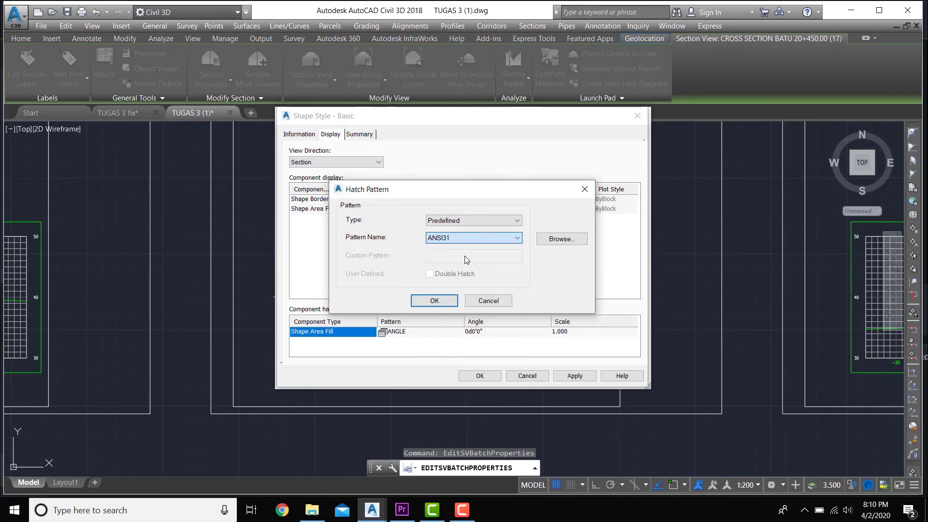
{"action": "left_click", "coordinate": [437, 301]}
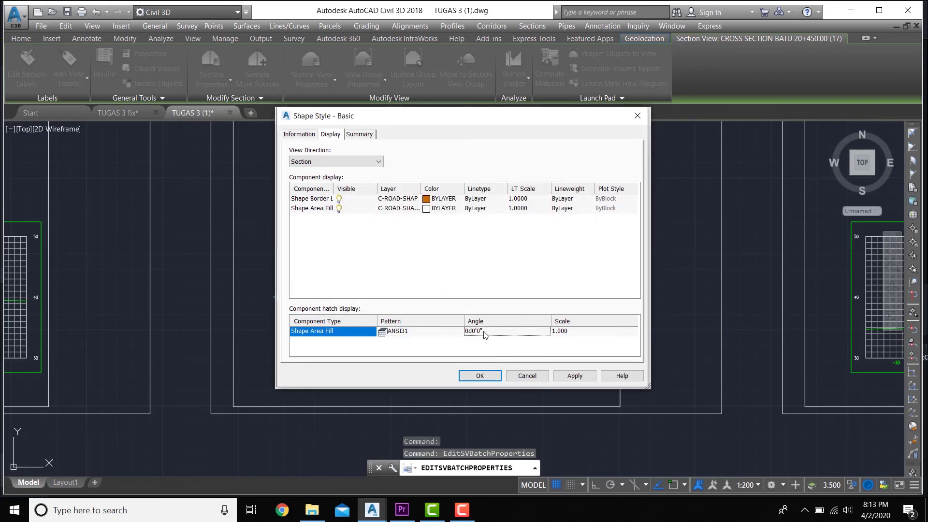
Set the Shape Area Fill hatch angle to 45 degrees and scale to 0.05, and accept the style and section view group changes
{"action": "left_click", "coordinate": [486, 332]}
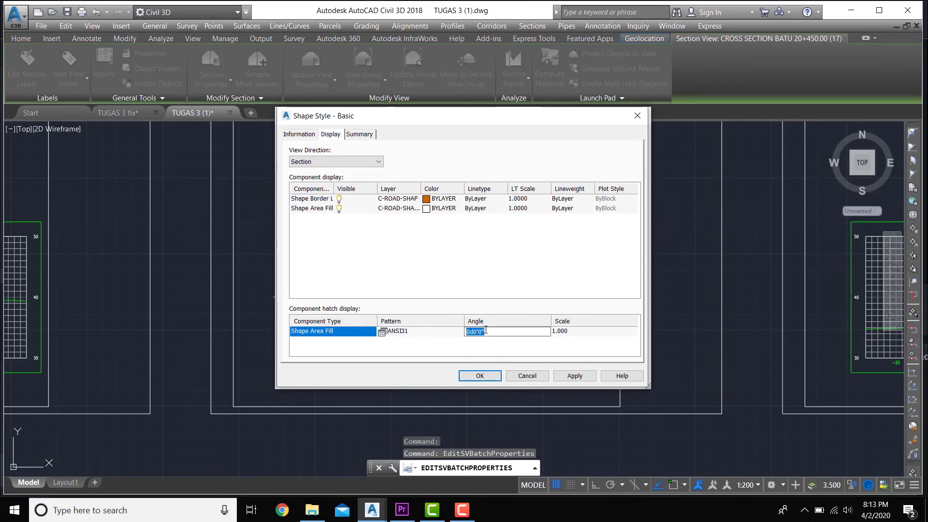
{"action": "type", "text": "45"}
{"action": "left_click", "coordinate": [569, 331]}
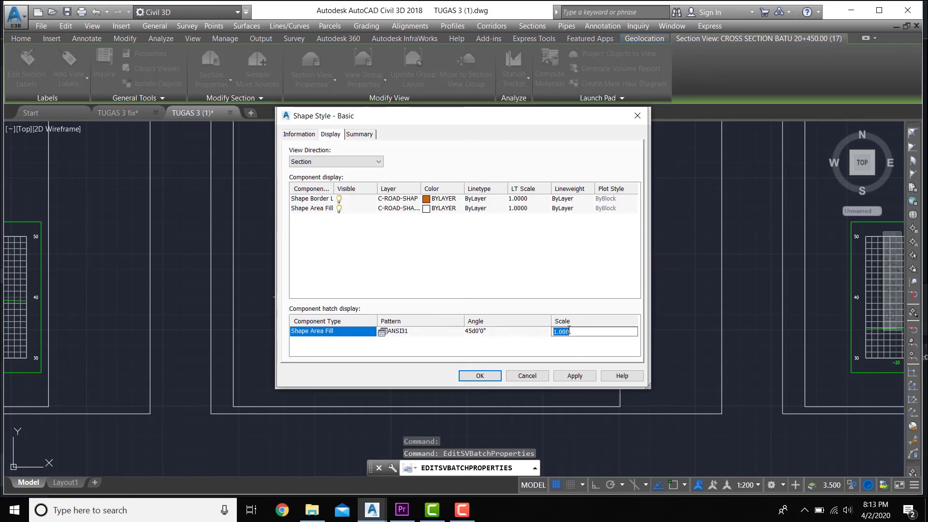
{"action": "type", "text": "0.05"}
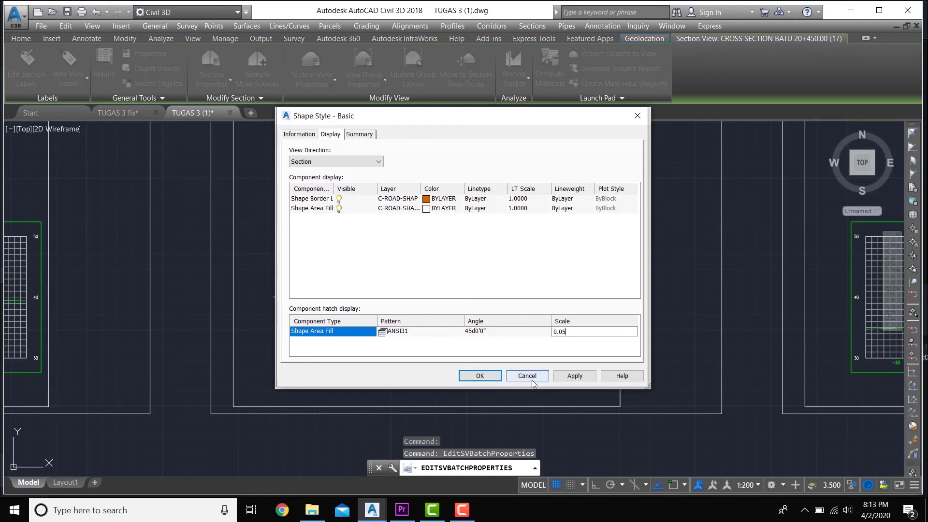
{"action": "left_click", "coordinate": [480, 376]}
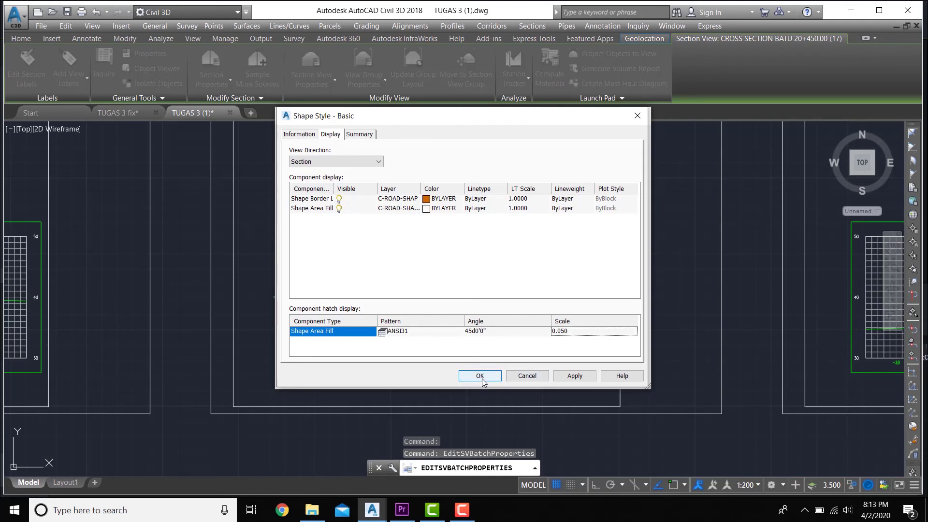
{"action": "left_click", "coordinate": [481, 377]}
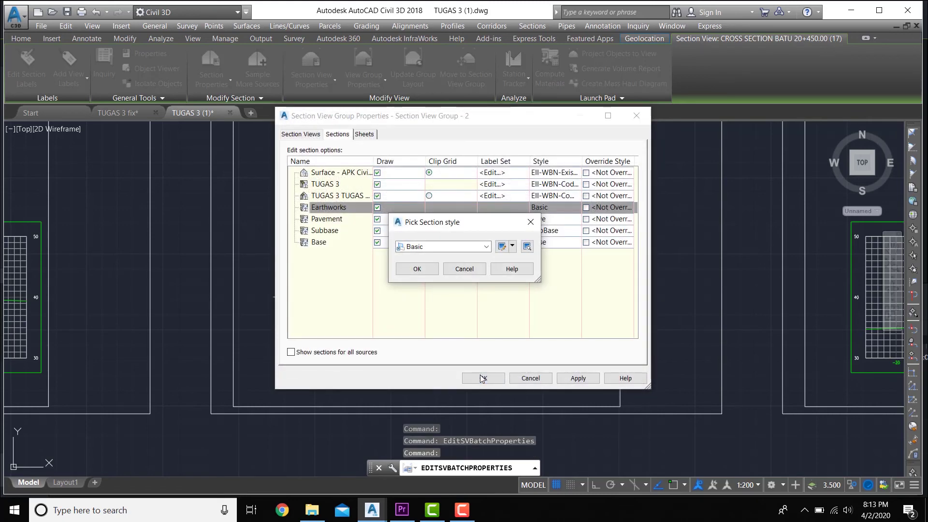
{"action": "left_click", "coordinate": [419, 277]}
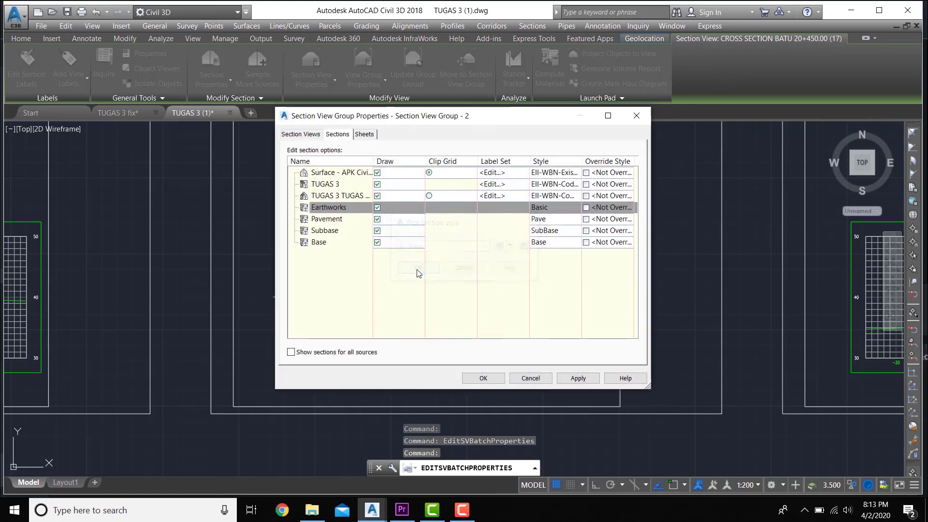
{"action": "left_click", "coordinate": [474, 381]}
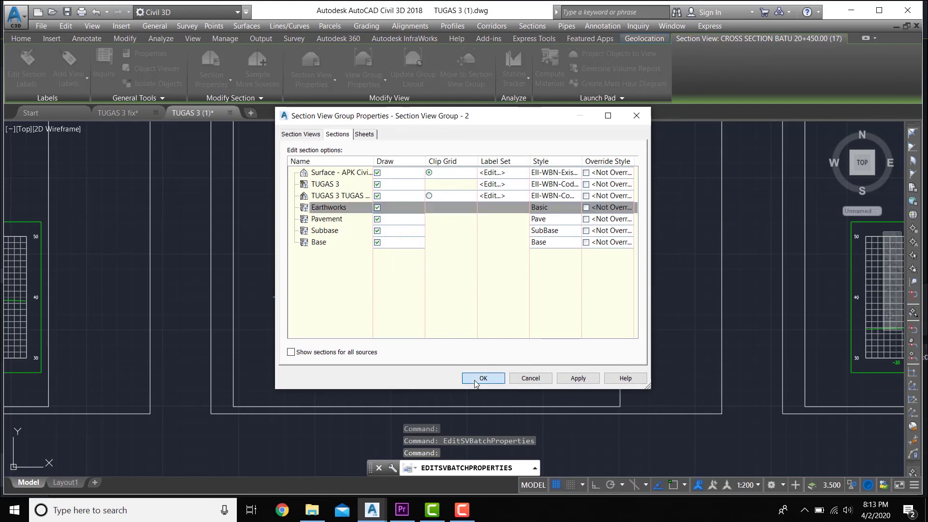
Inspect the hatched earthworks areas in the section views, including station 0+350.00
{"action": "scroll", "coordinate": [415, 328], "scroll_direction": "up", "scroll_amount": 4}
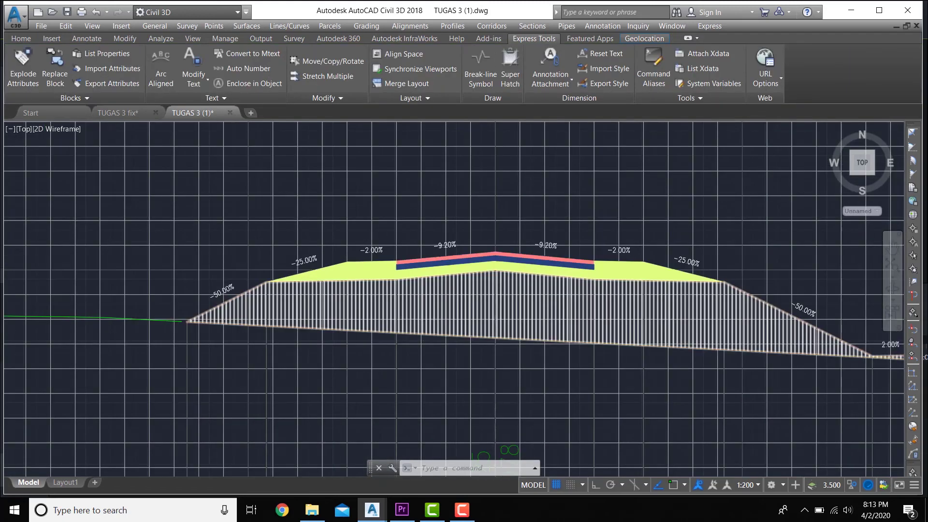
{"action": "scroll", "coordinate": [416, 328], "scroll_direction": "down", "scroll_amount": 2}
{"action": "scroll", "coordinate": [436, 312], "scroll_direction": "up", "scroll_amount": 1}
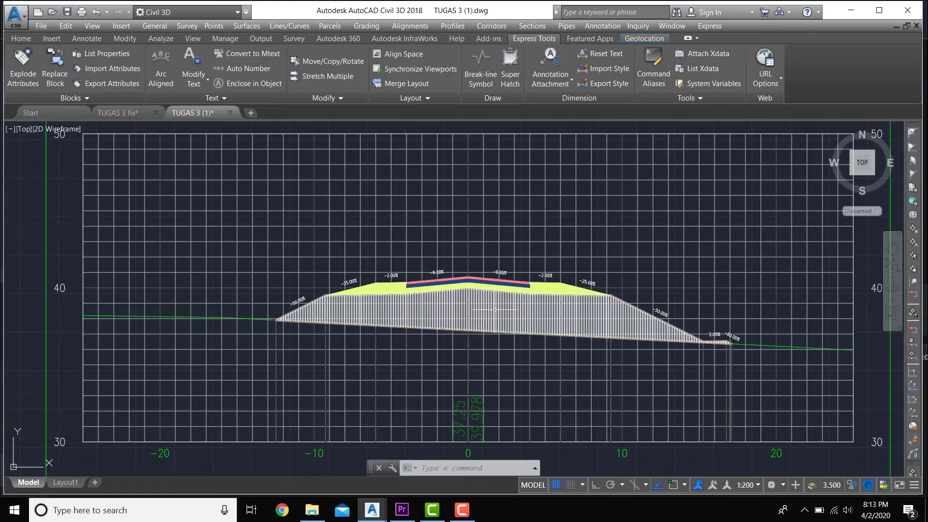
{"action": "scroll", "coordinate": [470, 308], "scroll_direction": "up", "scroll_amount": 4}
{"action": "scroll", "coordinate": [470, 308], "scroll_direction": "down", "scroll_amount": 4}
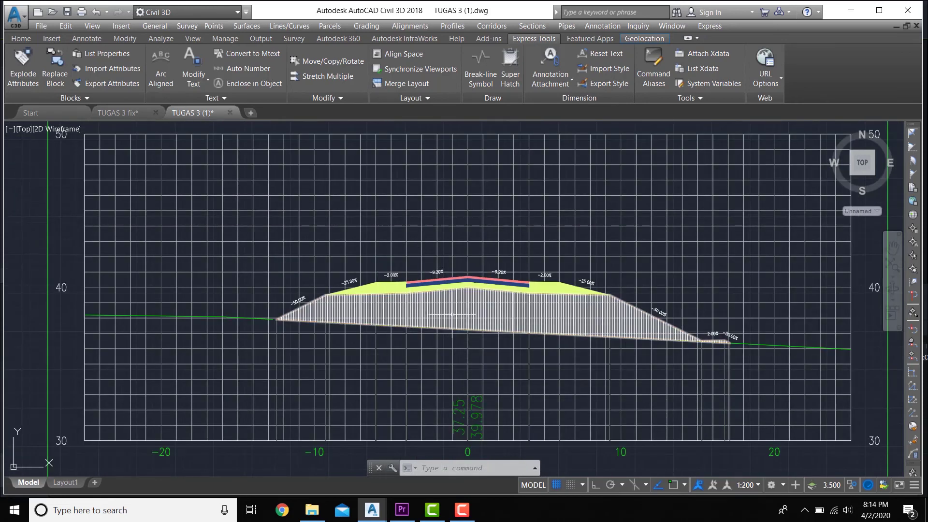
{"action": "middle_click_drag", "start_coordinate": [452, 315], "coordinate": [348, 317]}
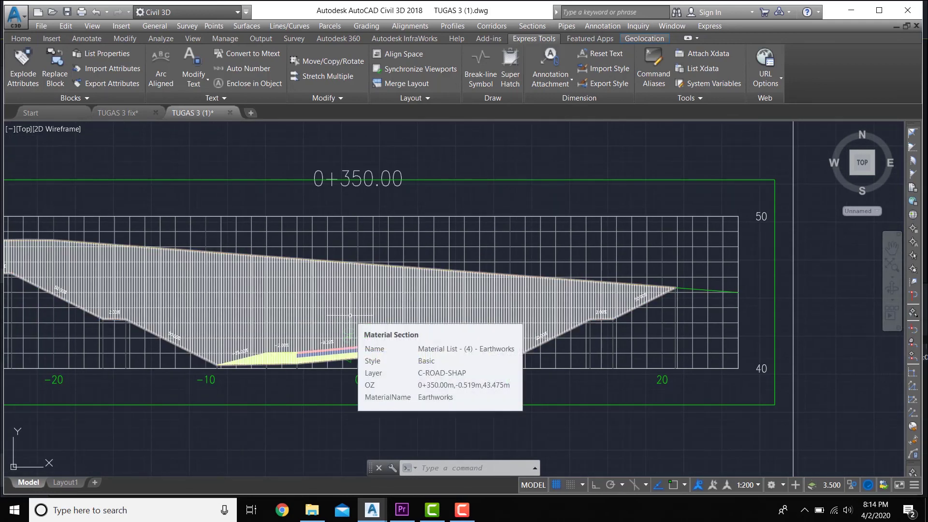
{"action": "scroll", "coordinate": [360, 302], "scroll_direction": "down", "scroll_amount": 4}
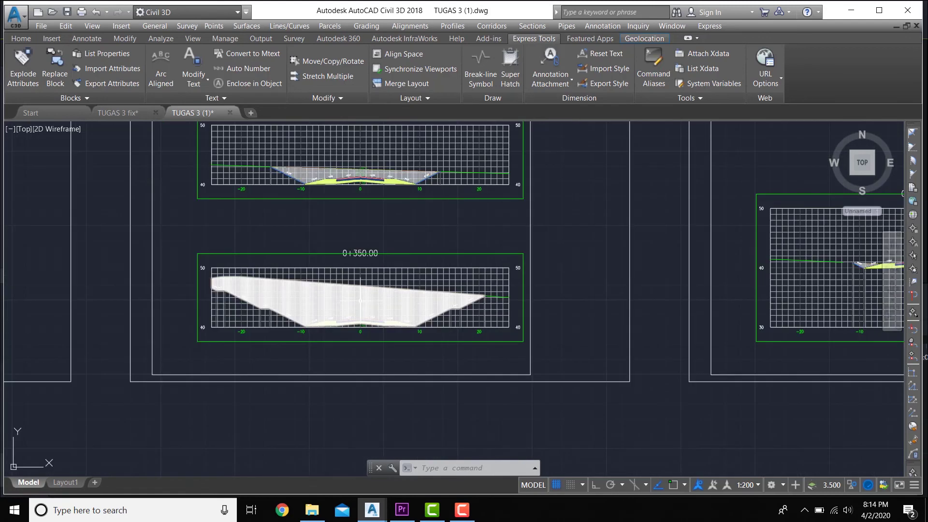
{"action": "scroll", "coordinate": [416, 299], "scroll_direction": "up", "scroll_amount": 4}
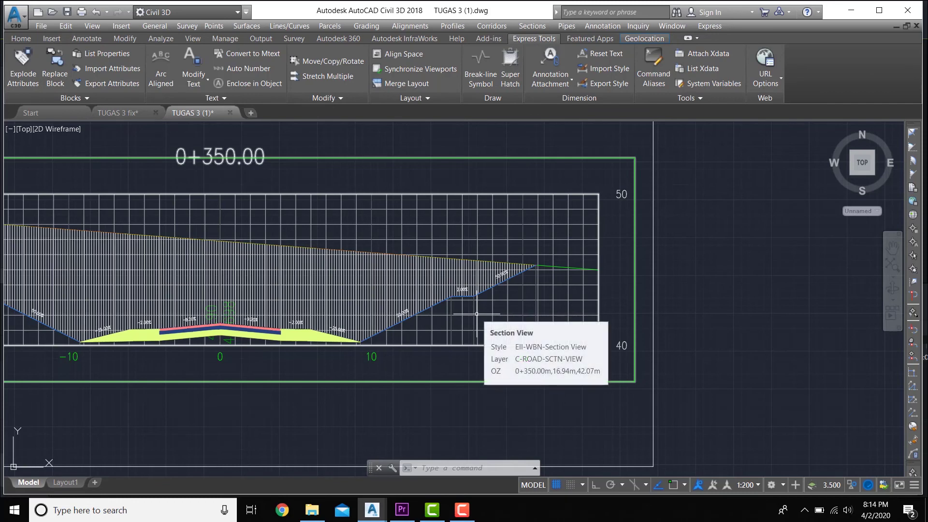
Edit the 0+350.00 section view's style, setting the bottom horizontal axis major tick interval to 2 m, and apply it
{"action": "left_click", "coordinate": [455, 315]}
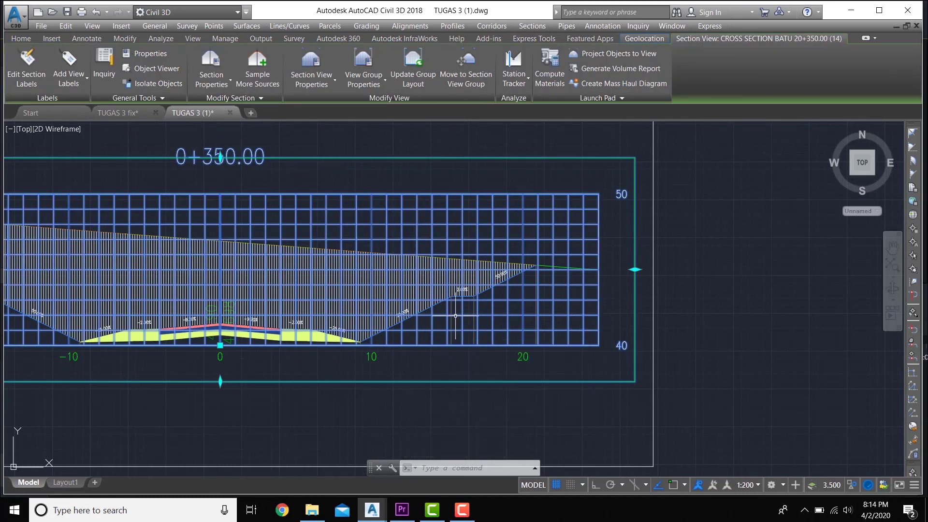
{"action": "right_click", "coordinate": [455, 316]}
{"action": "right_click", "coordinate": [540, 297]}
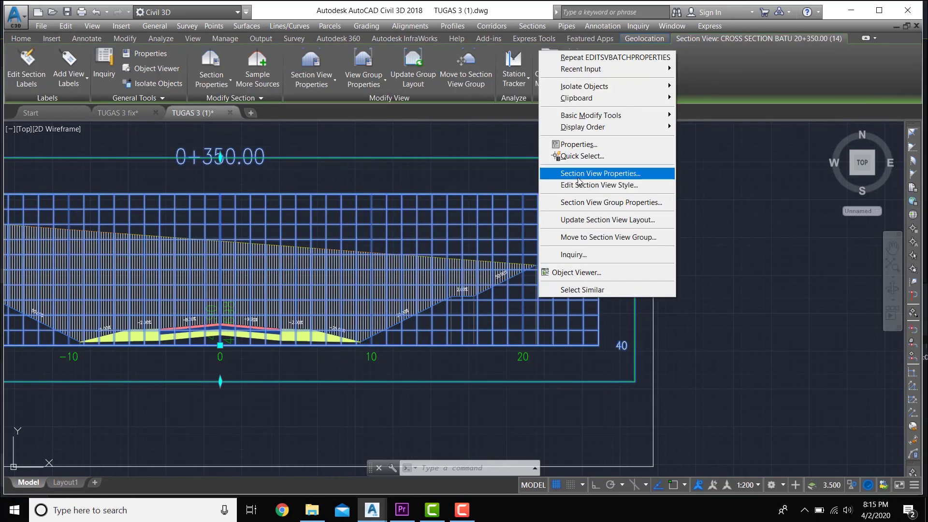
{"action": "left_click", "coordinate": [583, 188]}
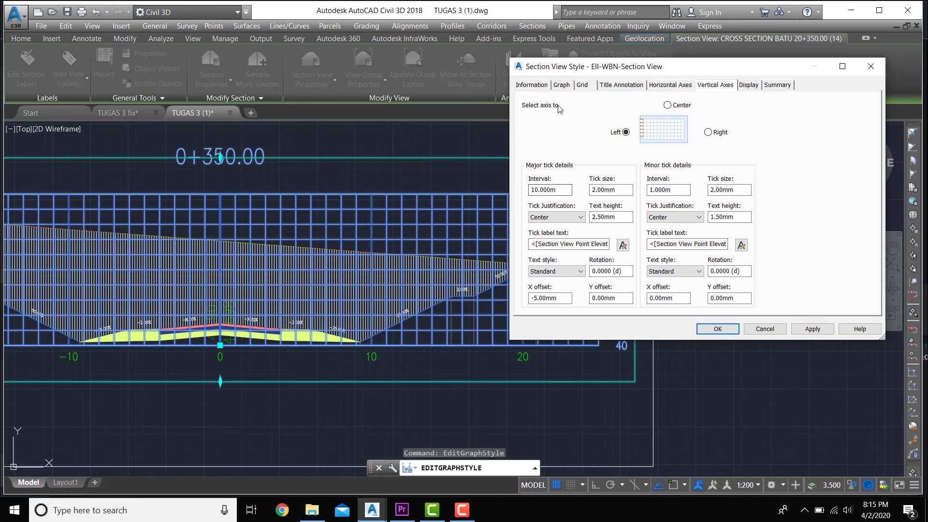
{"action": "left_click", "coordinate": [582, 86]}
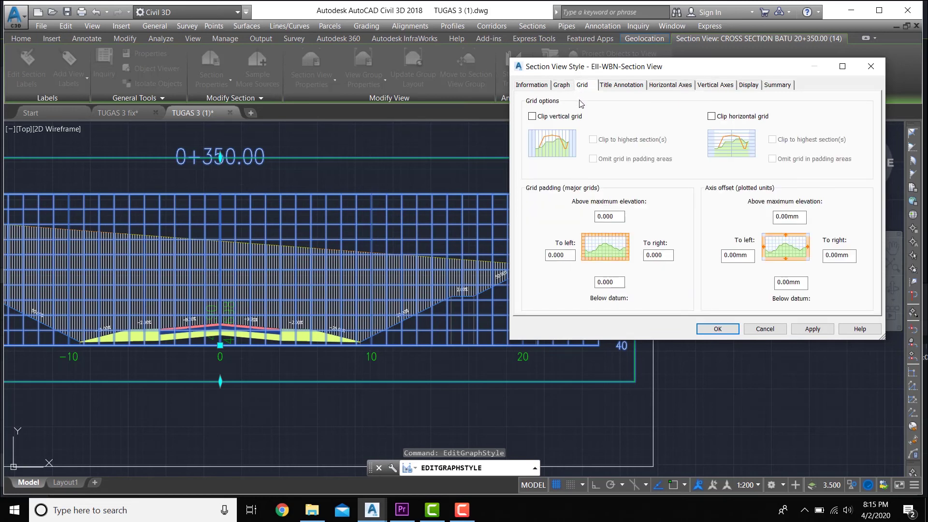
{"action": "left_click", "coordinate": [680, 86]}
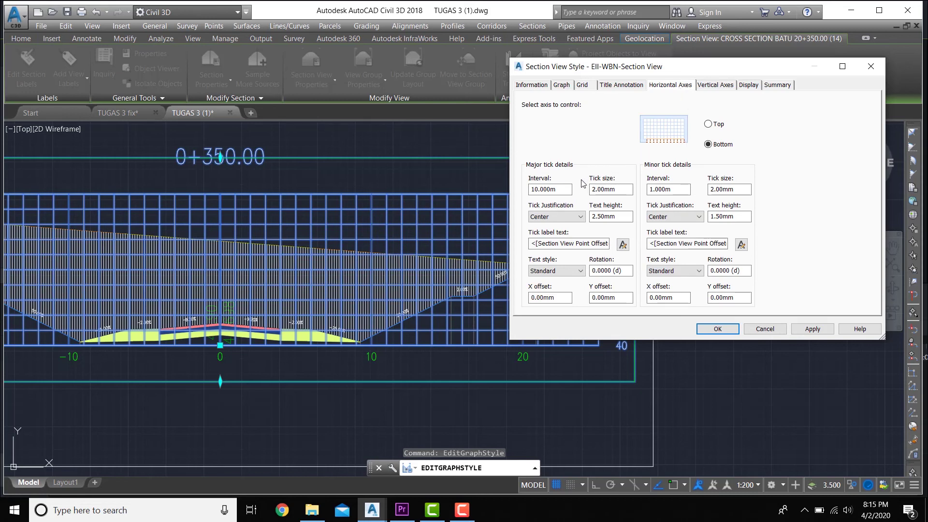
{"action": "left_click", "coordinate": [535, 189]}
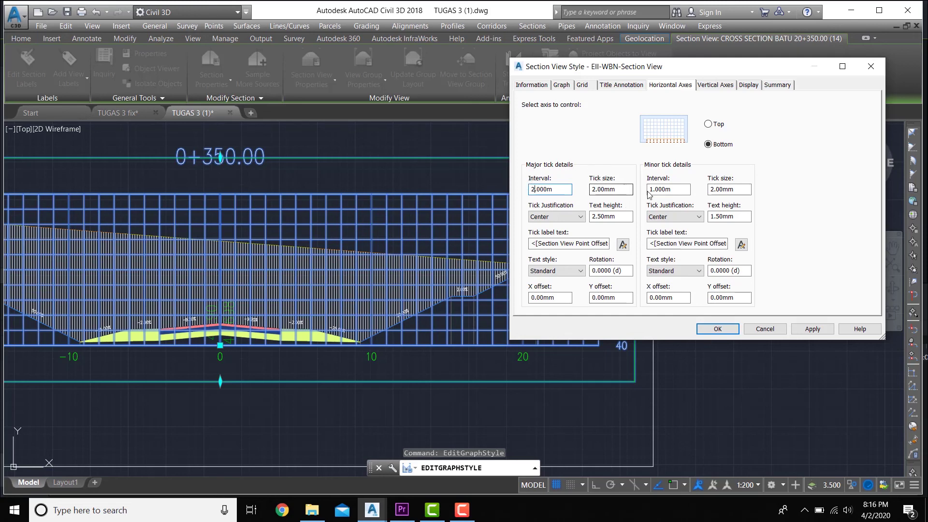
{"action": "left_click", "coordinate": [798, 329]}
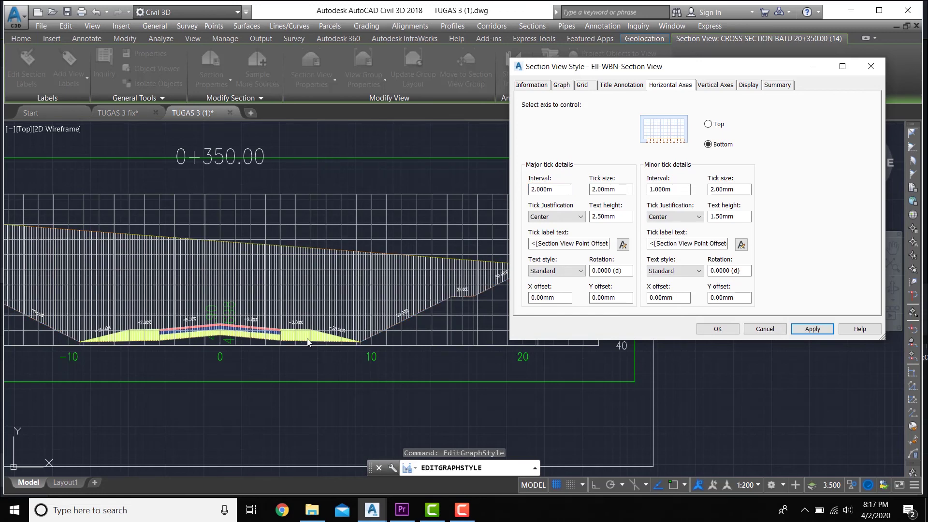
Set the left vertical axis major tick interval to 2 m in the section view style and accept the changes
{"action": "left_click", "coordinate": [716, 84]}
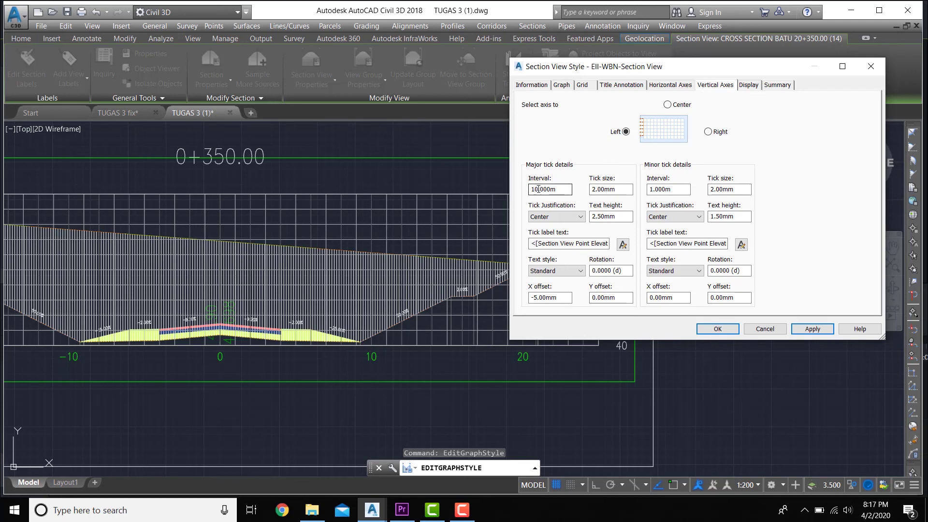
{"action": "left_click_drag", "start_coordinate": [539, 189], "coordinate": [531, 190]}
{"action": "type", "text": "2"}
{"action": "left_click", "coordinate": [815, 327]}
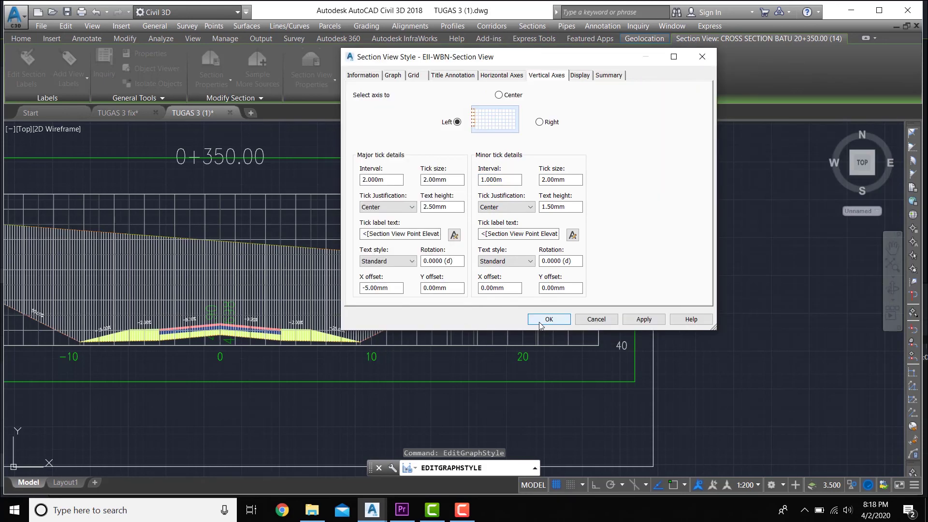
{"action": "left_click", "coordinate": [540, 321]}
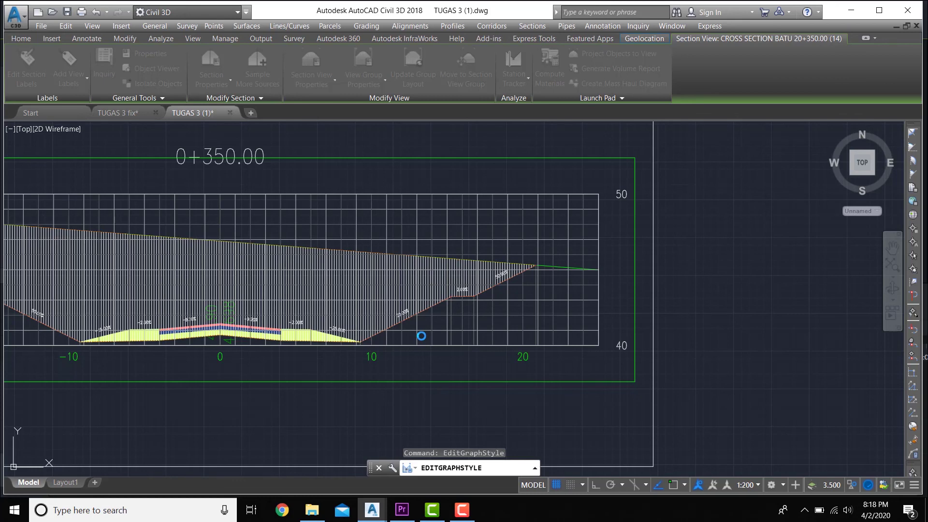
Examine the axis labels, grids and hatching of the section views along the row of sheets, from 0+419.64 to 0+700.00
{"action": "scroll", "coordinate": [422, 338], "scroll_direction": "down", "scroll_amount": 5}
{"action": "middle_click_drag", "start_coordinate": [527, 373], "coordinate": [186, 354]}
{"action": "scroll", "coordinate": [601, 325], "scroll_direction": "up", "scroll_amount": 3}
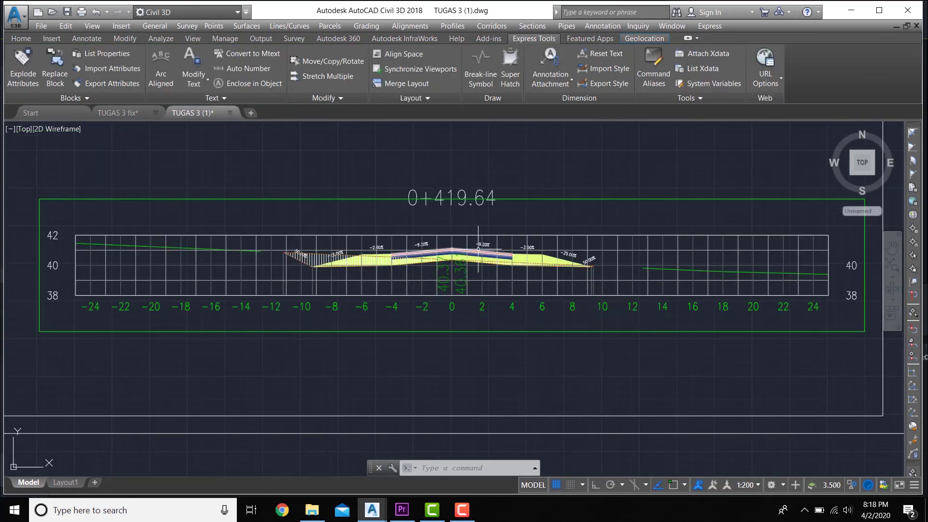
{"action": "scroll", "coordinate": [479, 250], "scroll_direction": "down", "scroll_amount": 8}
{"action": "middle_click_drag", "start_coordinate": [483, 276], "coordinate": [300, 290]}
{"action": "middle_click_drag", "start_coordinate": [721, 286], "coordinate": [88, 314]}
{"action": "scroll", "coordinate": [590, 291], "scroll_direction": "up", "scroll_amount": 7}
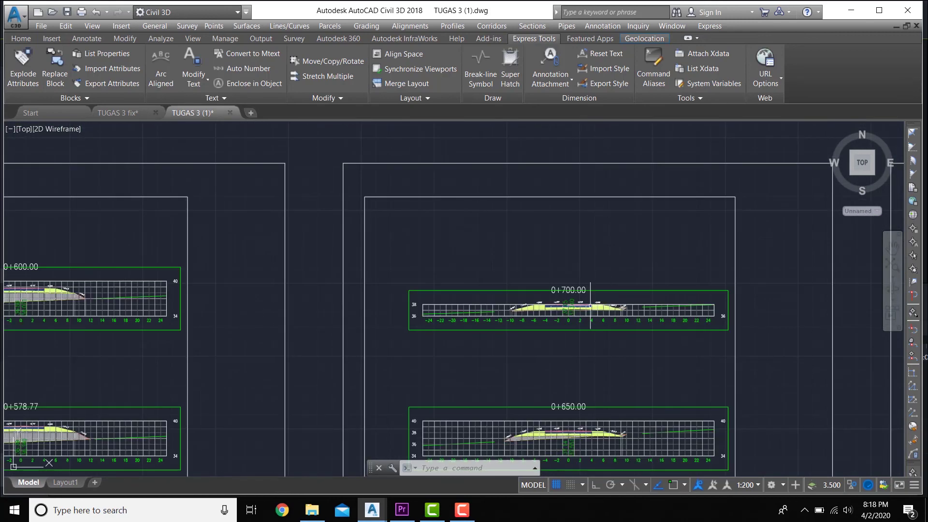
{"action": "mouse_move", "coordinate": [365, 315]}
{"action": "middle_mouse_down"}
{"action": "mouse_move", "coordinate": [493, 313]}
{"action": "mouse_move", "coordinate": [535, 284]}
{"action": "middle_mouse_up"}
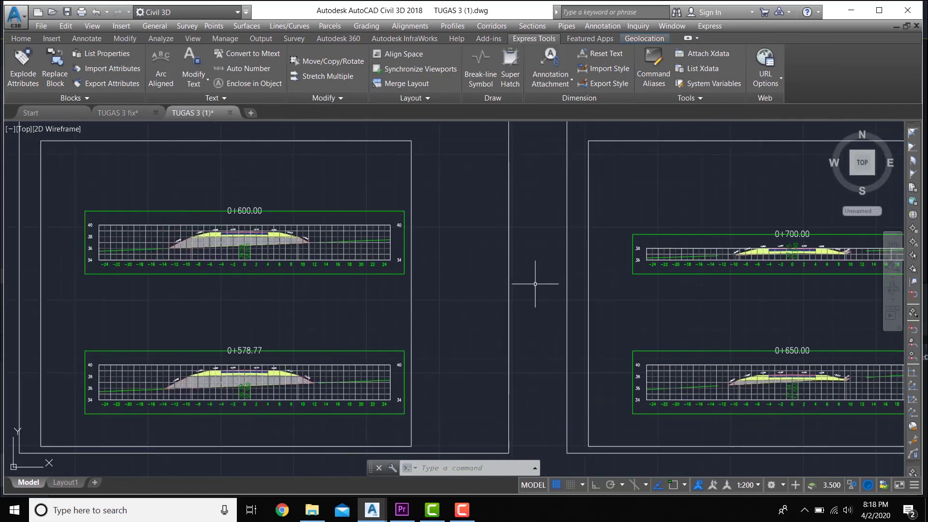
{"action": "scroll", "coordinate": [382, 320], "scroll_direction": "down", "scroll_amount": 5}
{"action": "scroll", "coordinate": [398, 358], "scroll_direction": "up", "scroll_amount": 5}
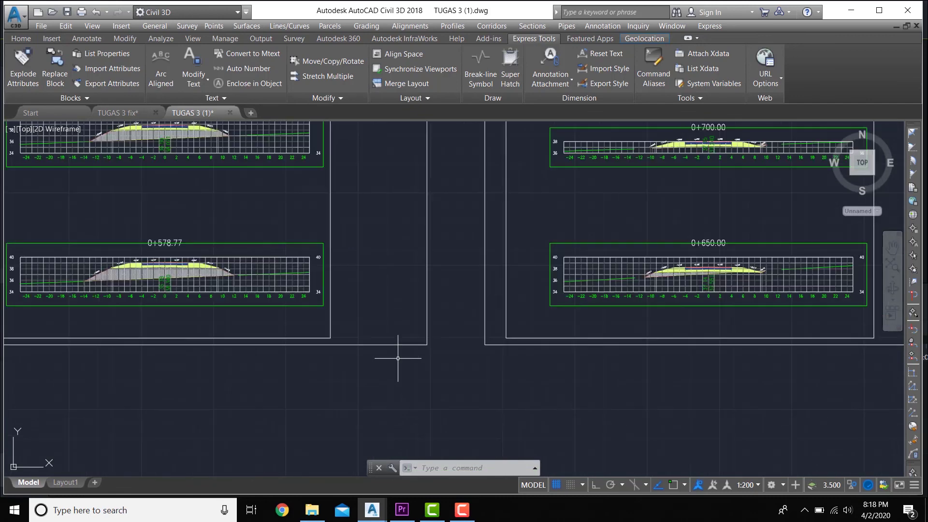
{"action": "scroll", "coordinate": [601, 303], "scroll_direction": "down", "scroll_amount": 5}
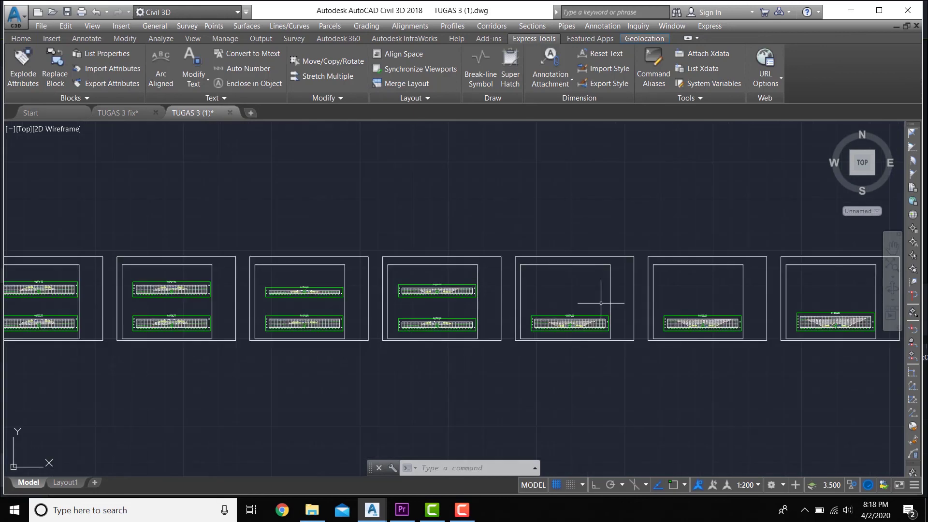
Compare the finished section views at stations 0+900.00 and 0+500.00 up close, and review the sheet rows within the whole drawing
{"action": "middle_click_drag", "start_coordinate": [601, 303], "coordinate": [553, 309]}
{"action": "scroll", "coordinate": [570, 352], "scroll_direction": "up", "scroll_amount": 4}
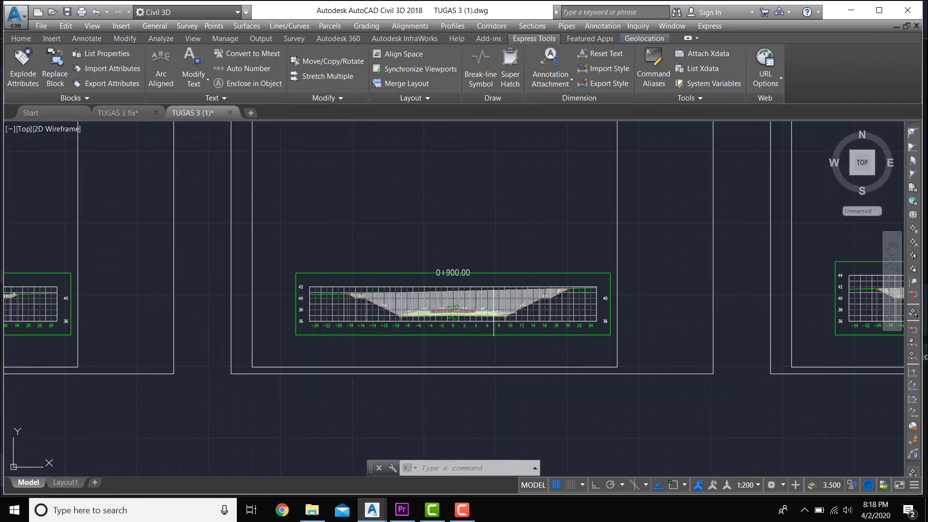
{"action": "scroll", "coordinate": [493, 319], "scroll_direction": "down", "scroll_amount": 6}
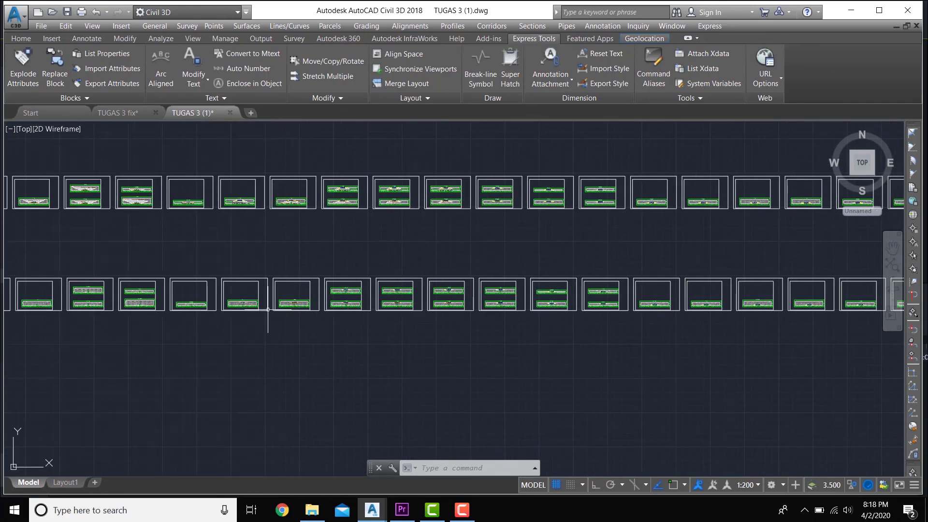
{"action": "scroll", "coordinate": [268, 310], "scroll_direction": "up", "scroll_amount": 6}
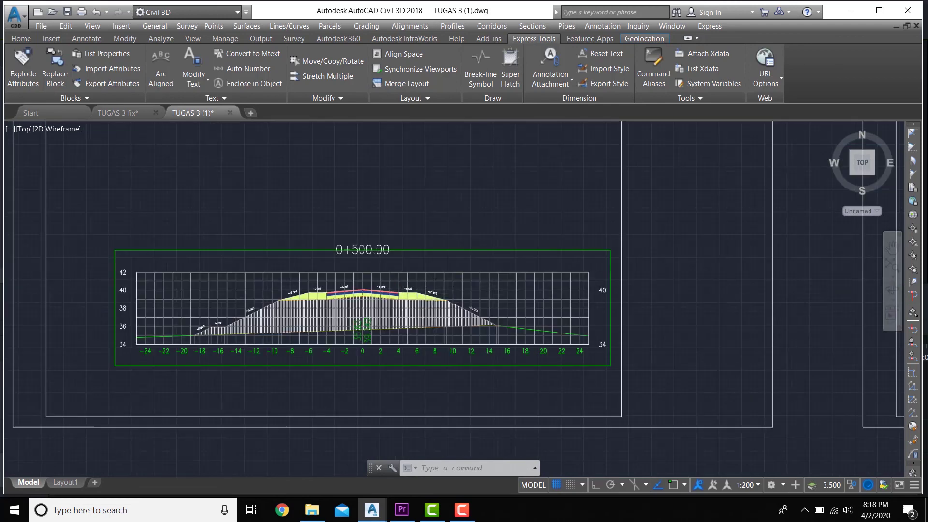
{"action": "scroll", "coordinate": [398, 290], "scroll_direction": "down", "scroll_amount": 2}
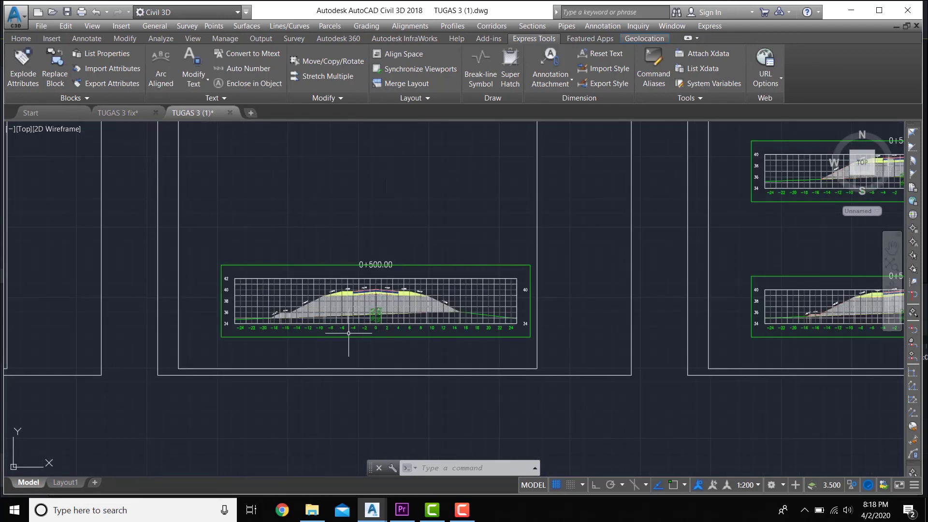
{"action": "scroll", "coordinate": [406, 334], "scroll_direction": "up", "scroll_amount": 2}
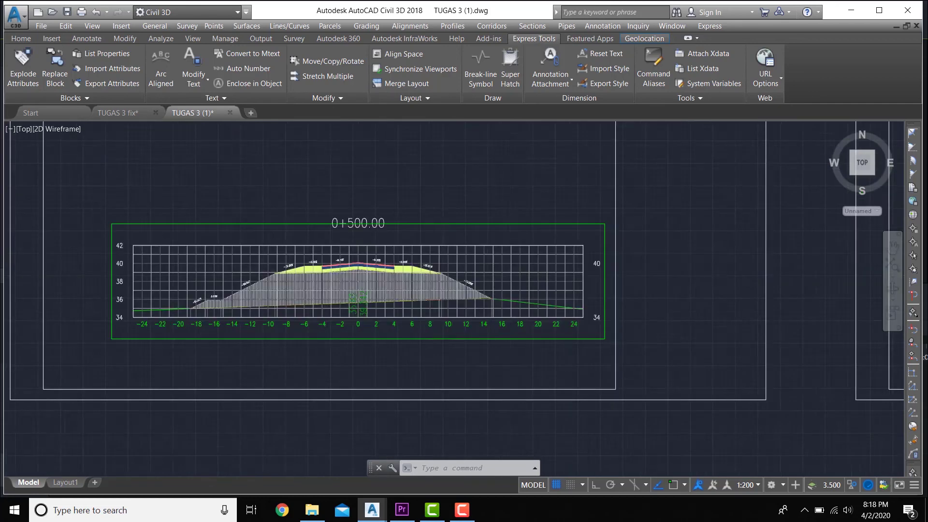
{"action": "scroll", "coordinate": [402, 333], "scroll_direction": "down", "scroll_amount": 2}
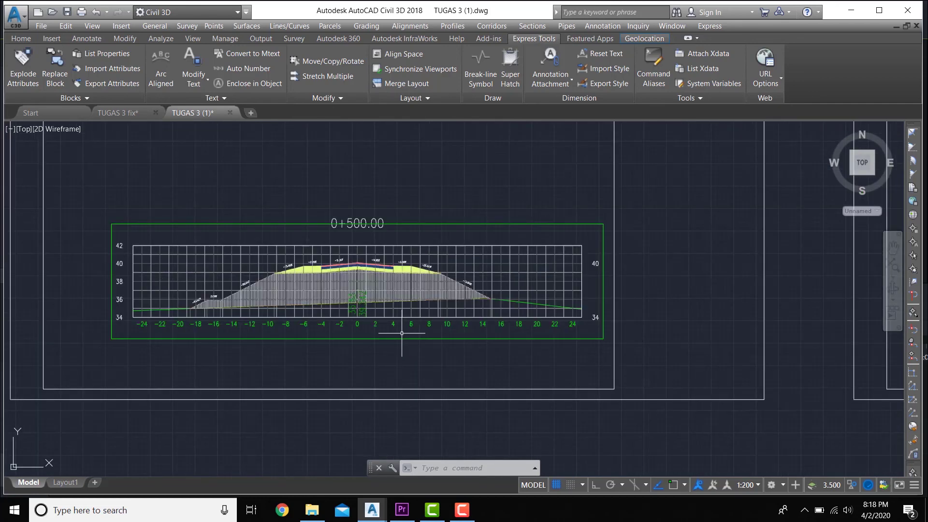
{"action": "scroll", "coordinate": [402, 333], "scroll_direction": "down", "scroll_amount": 5}
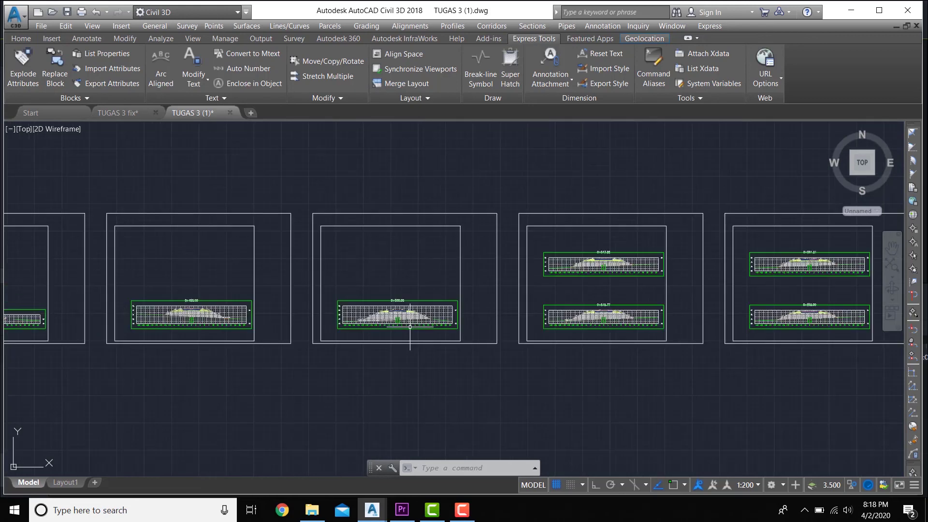
{"action": "scroll", "coordinate": [410, 326], "scroll_direction": "down", "scroll_amount": 6}
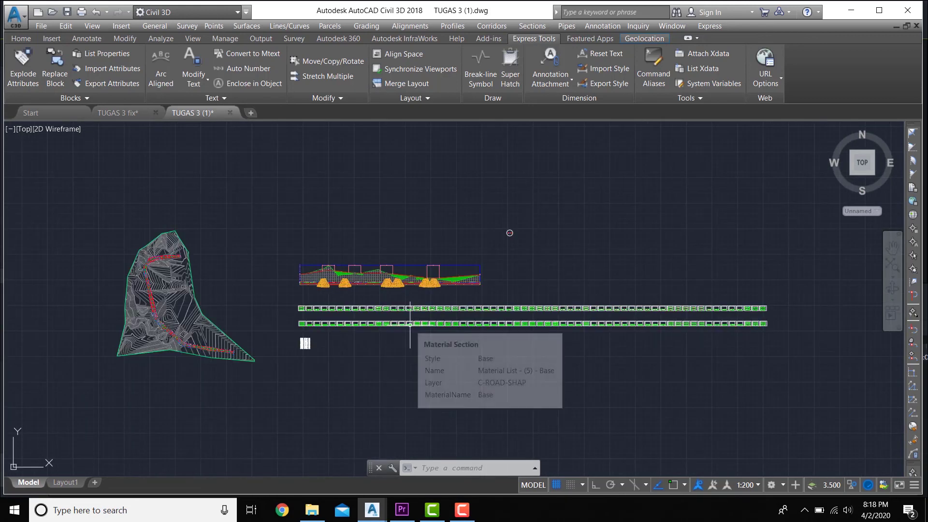